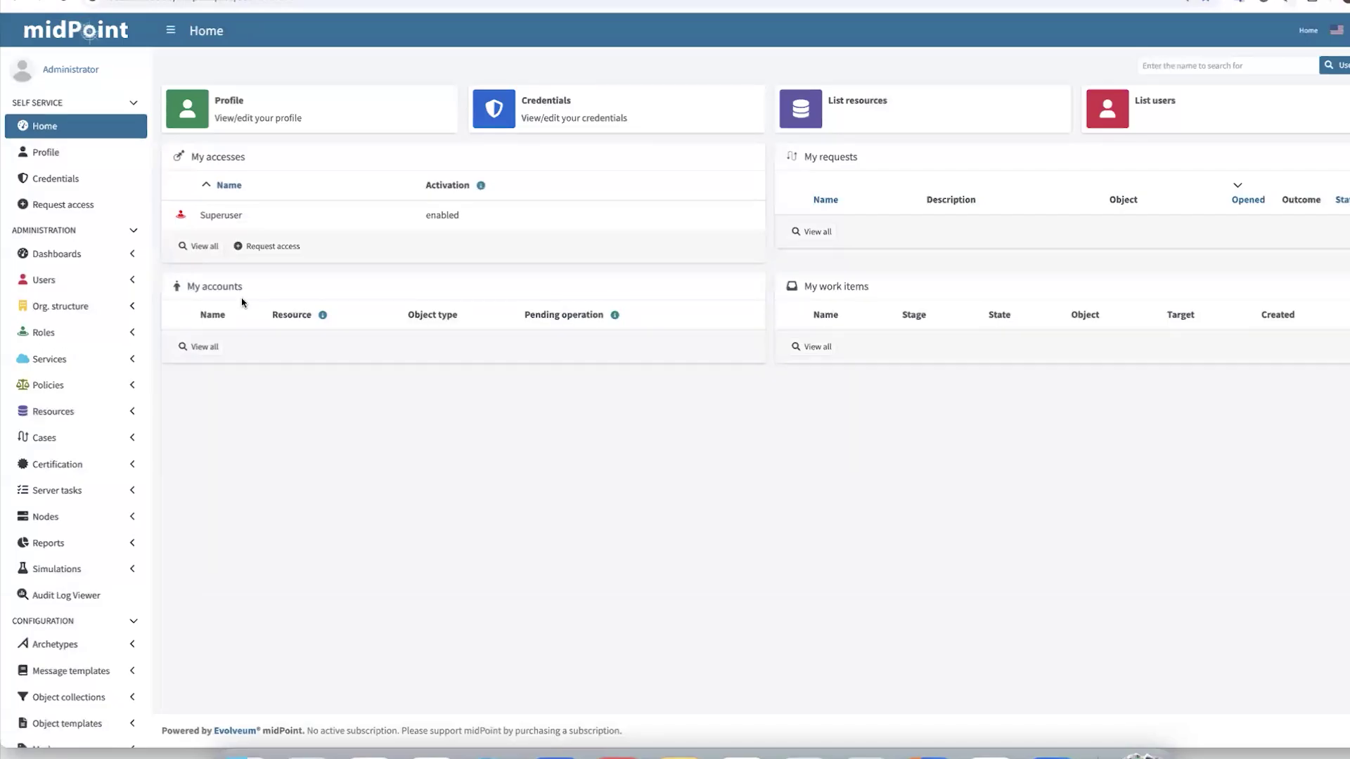
- Open the users list from the Users tile on the Info dashboard
left_click(91, 255)
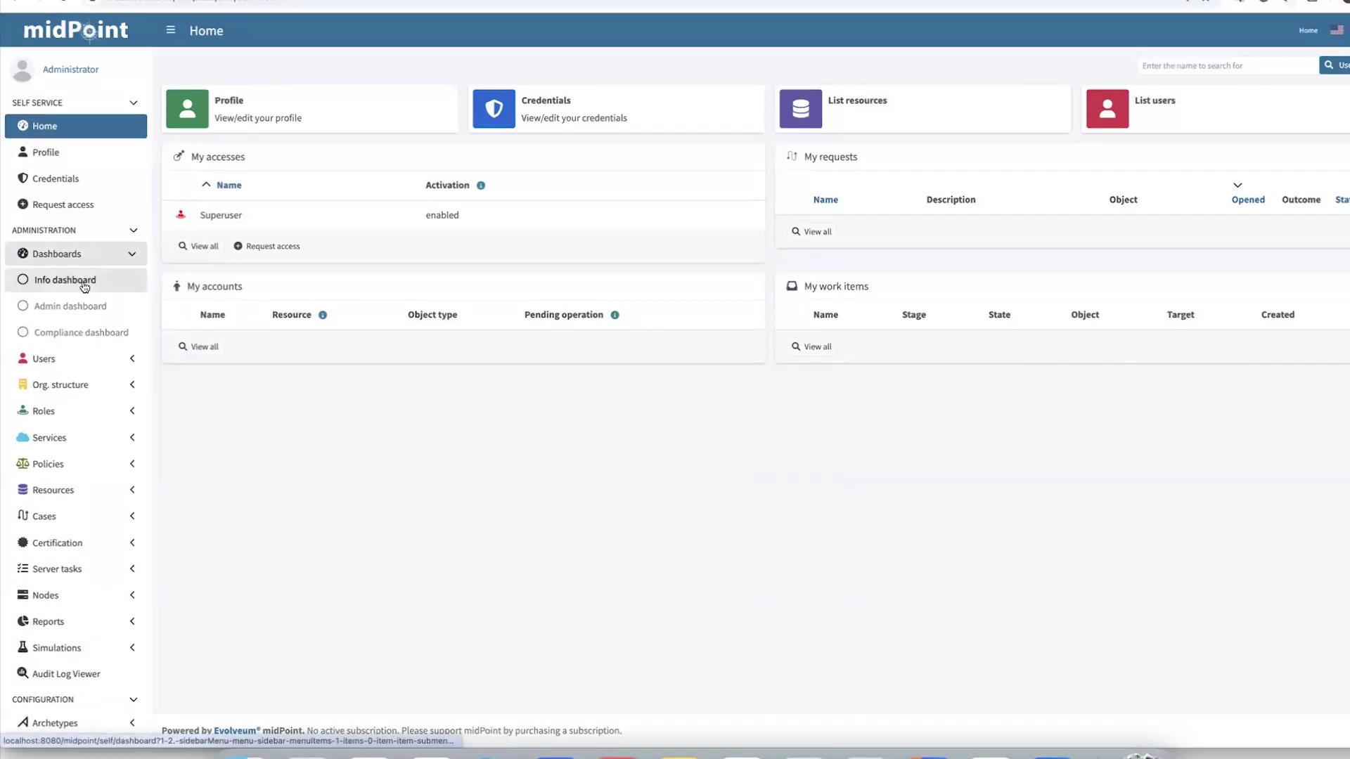
left_click(83, 282)
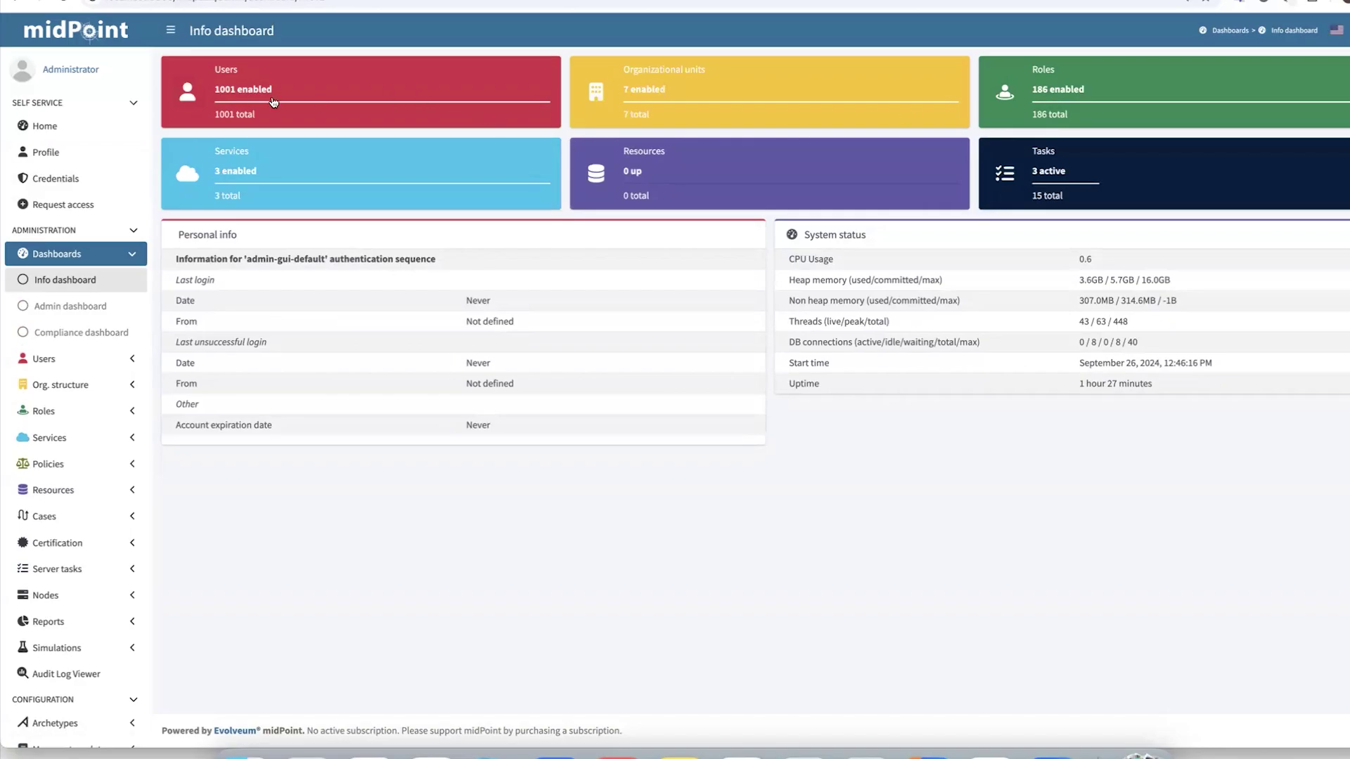
left_click(266, 84)
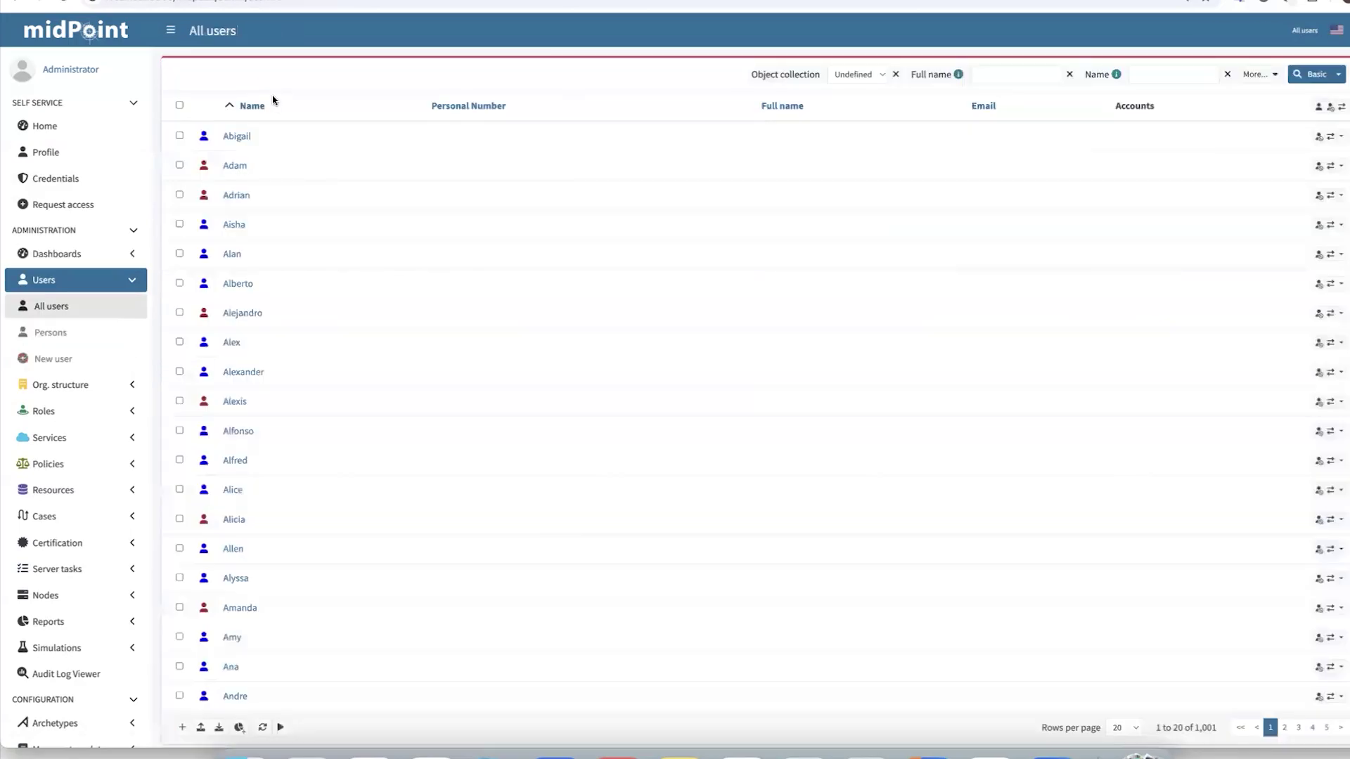
- Open the first user and view their role assignments and All accesses
left_click(246, 139)
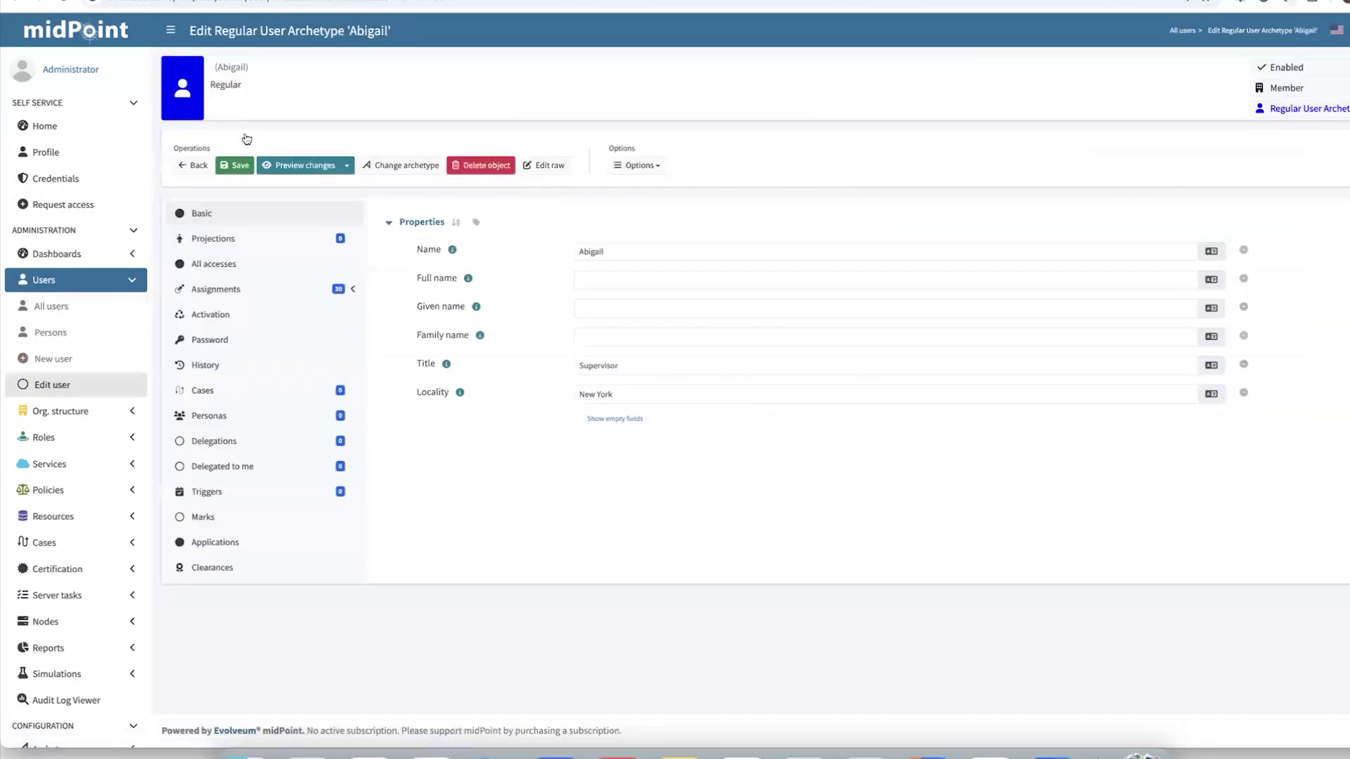
left_click(266, 289)
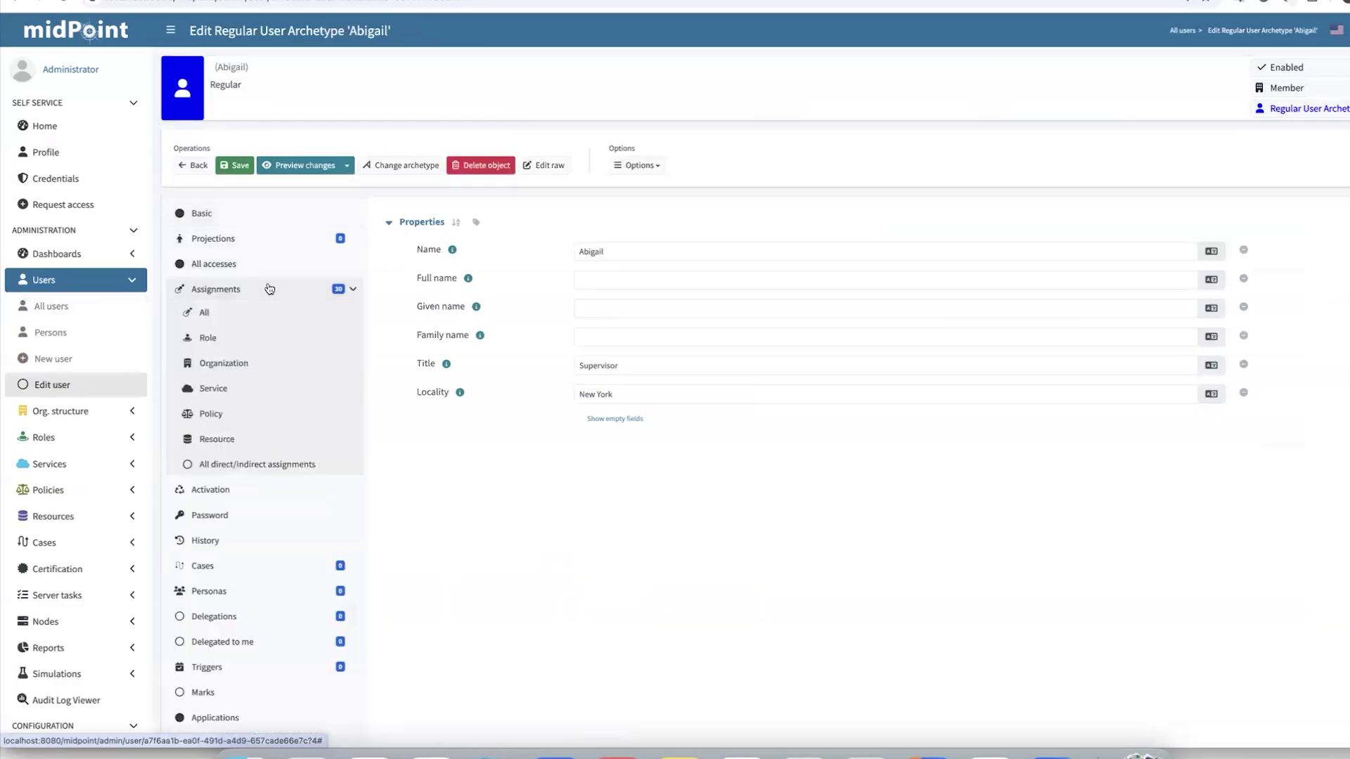
left_click(244, 335)
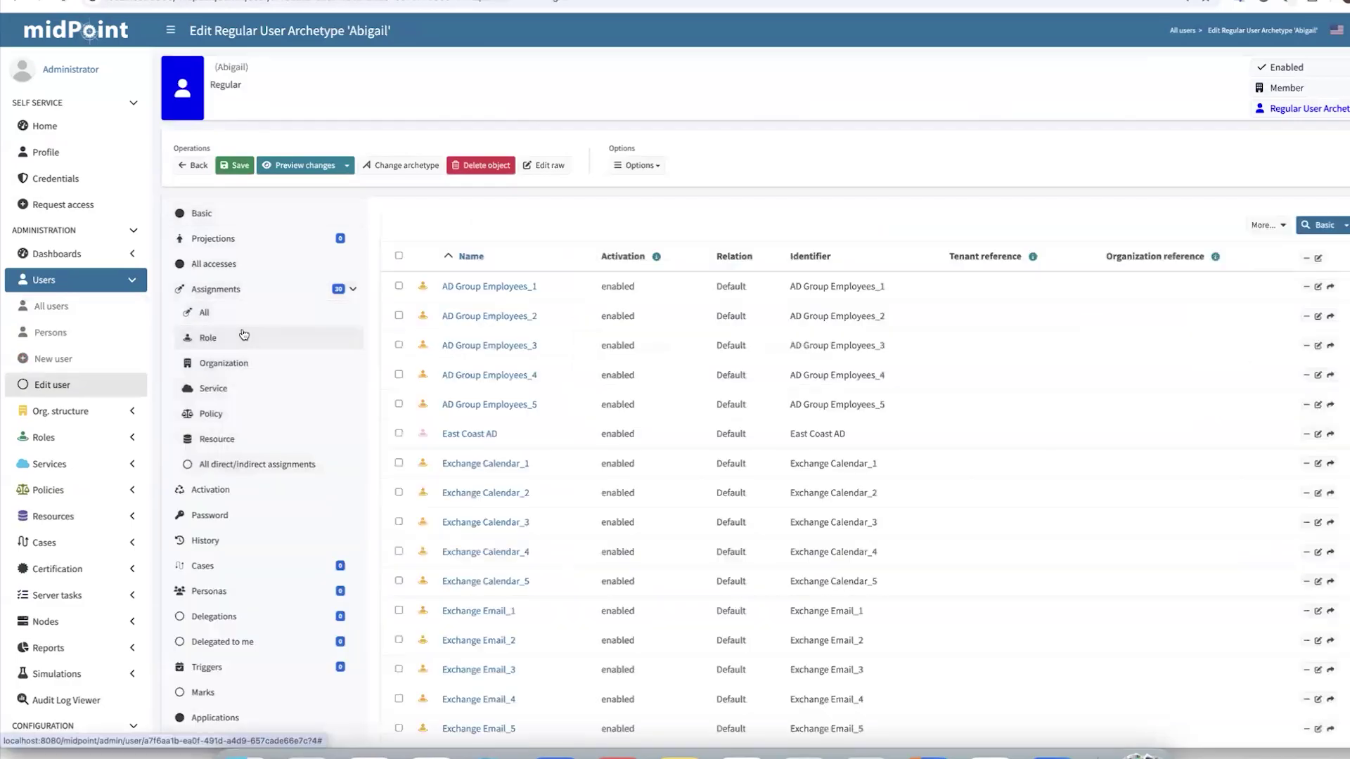
left_click(256, 272)
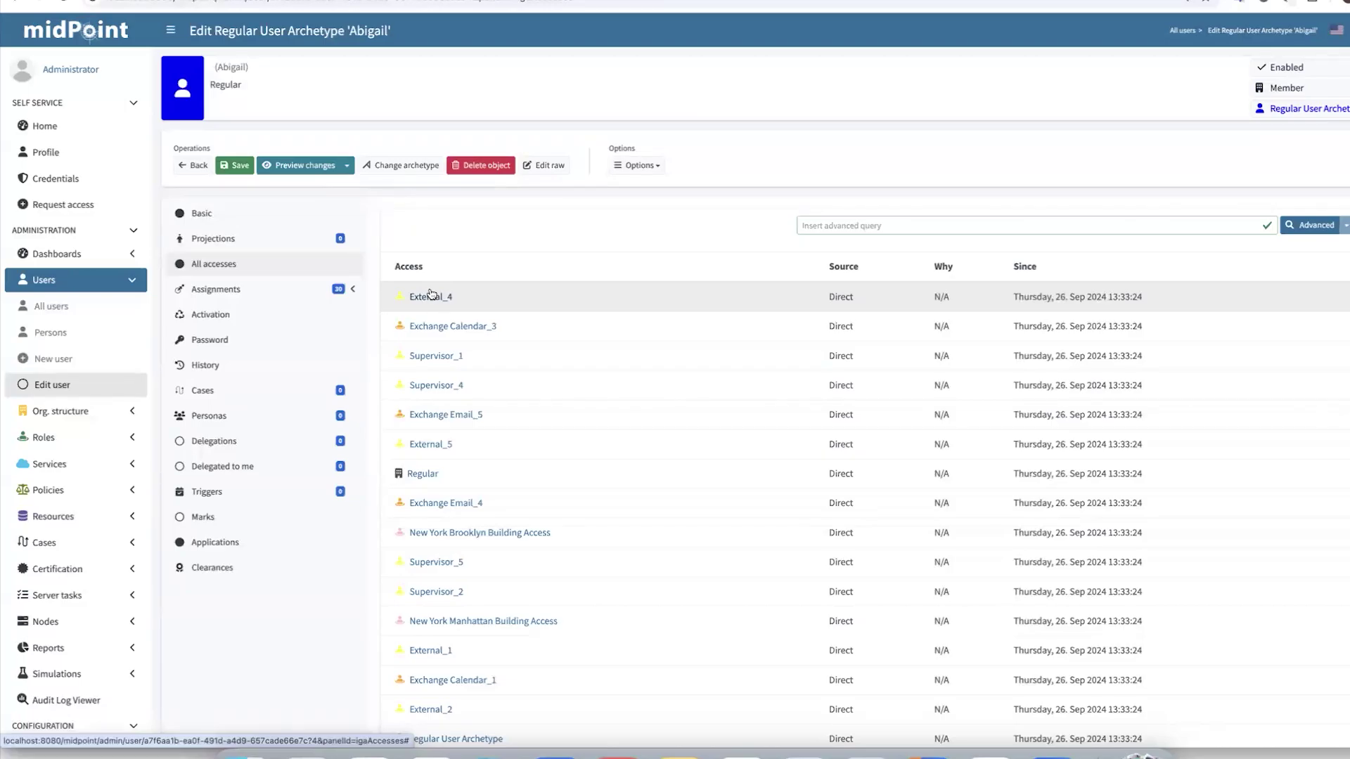
- Go to Roles > Role analysis to view the analysis overview
left_click(105, 434)
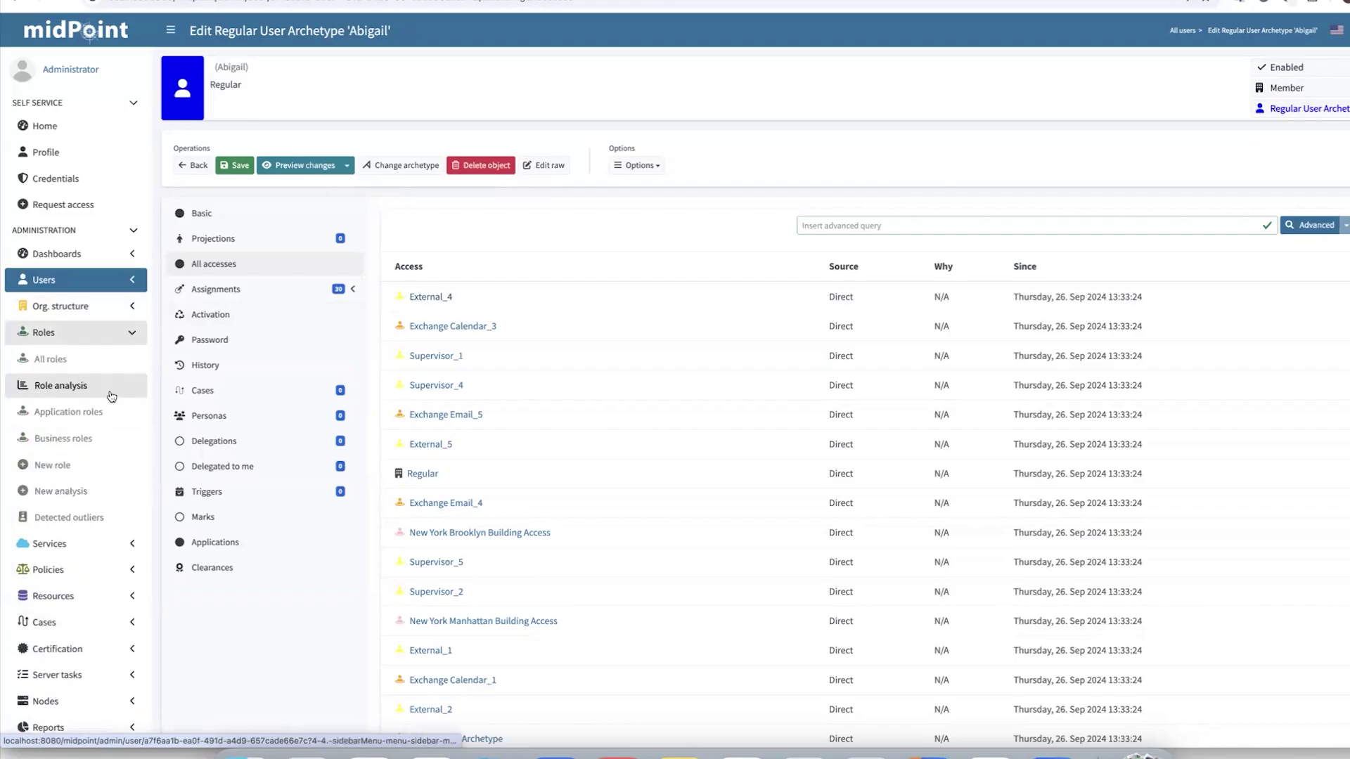
left_click(105, 389)
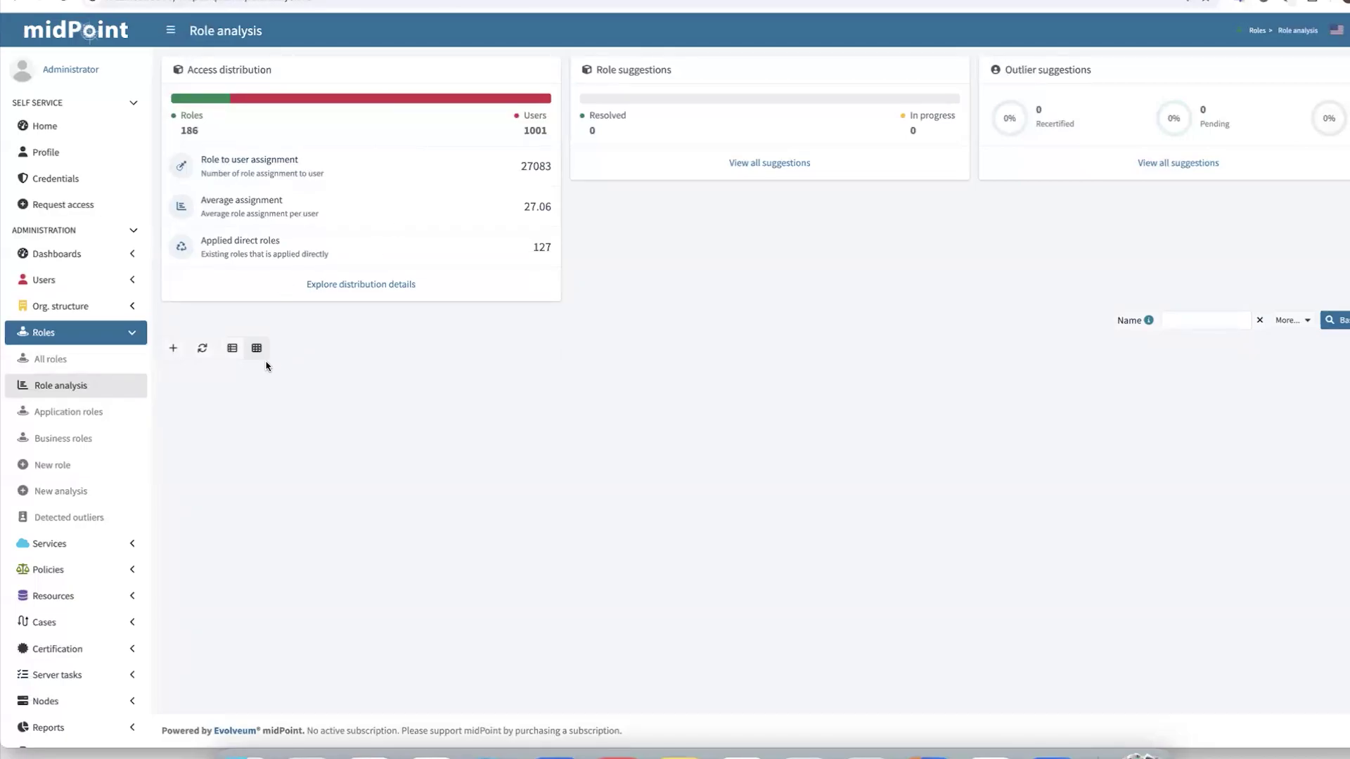
- Start a new Role Mining analysis of the Birthright Role type
left_click(174, 348)
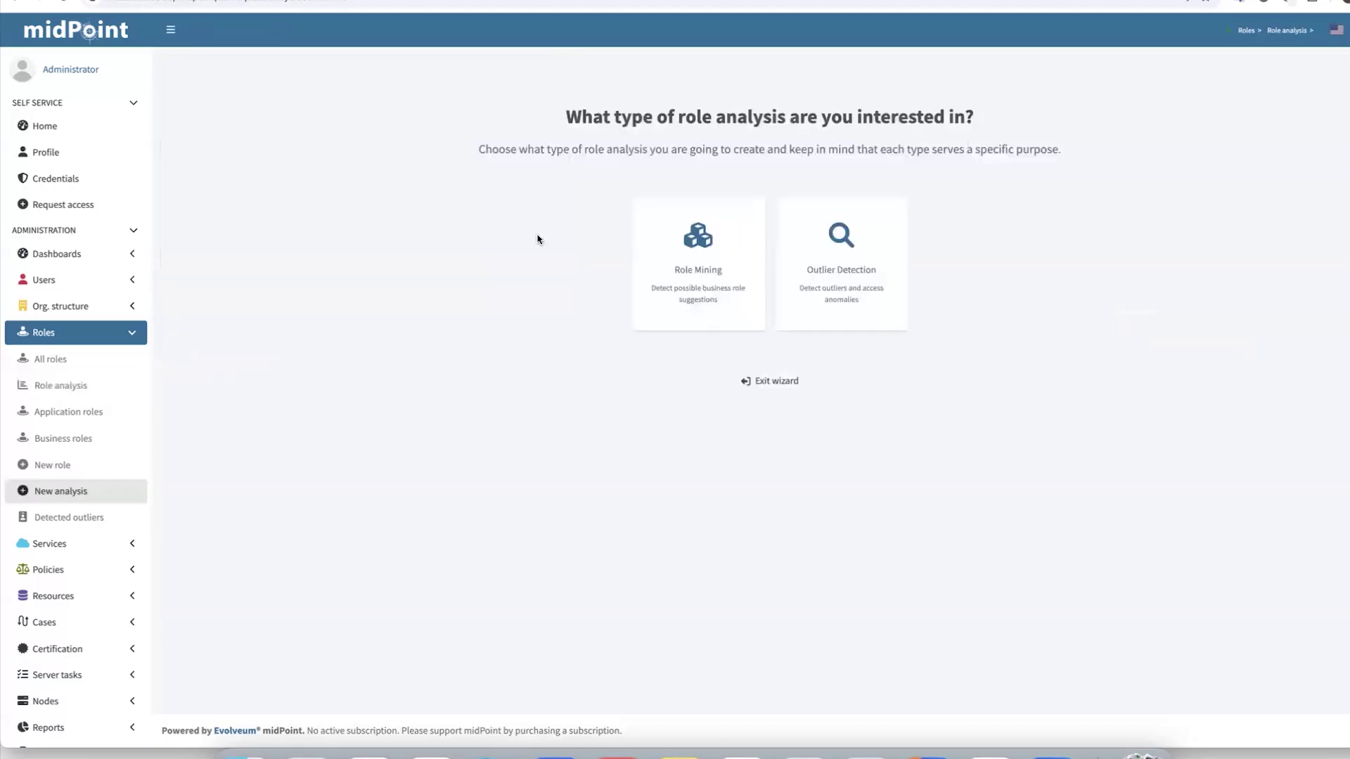
left_click(643, 236)
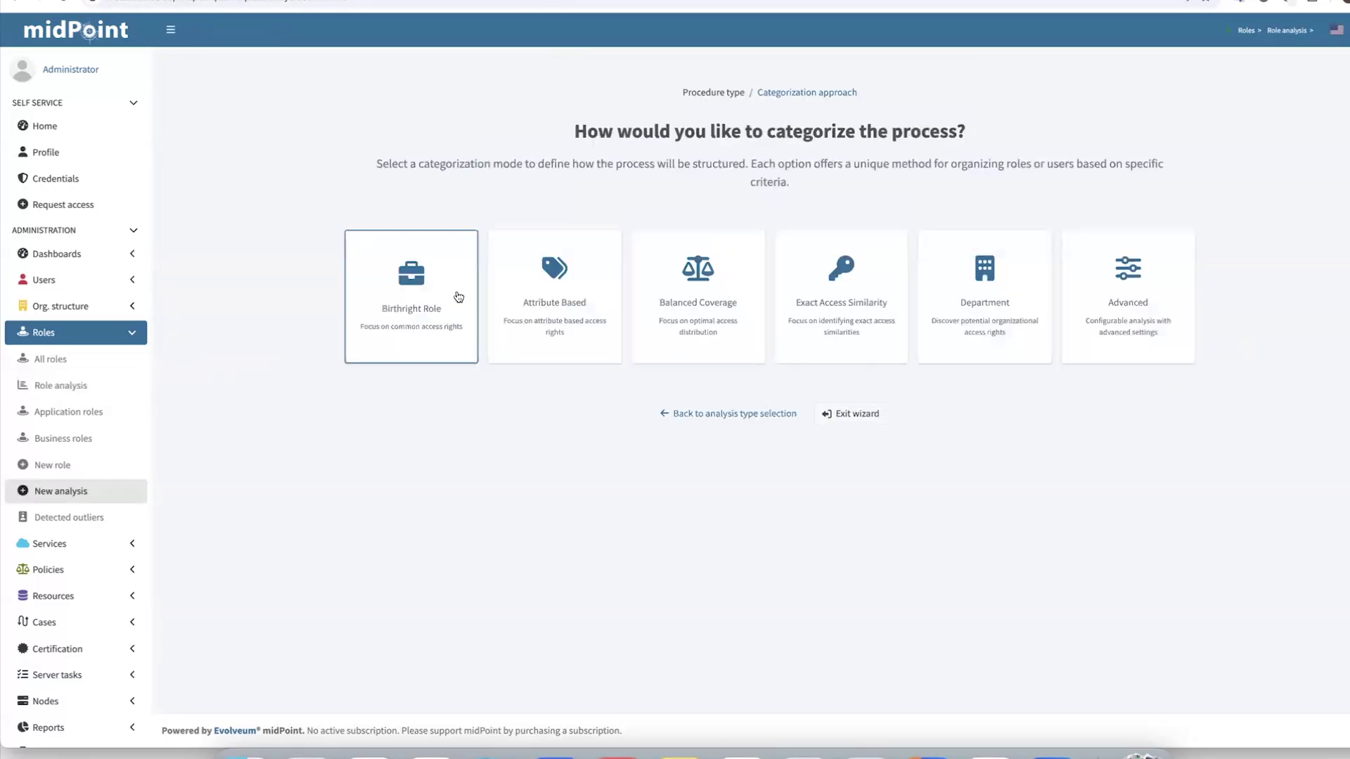
left_click(449, 296)
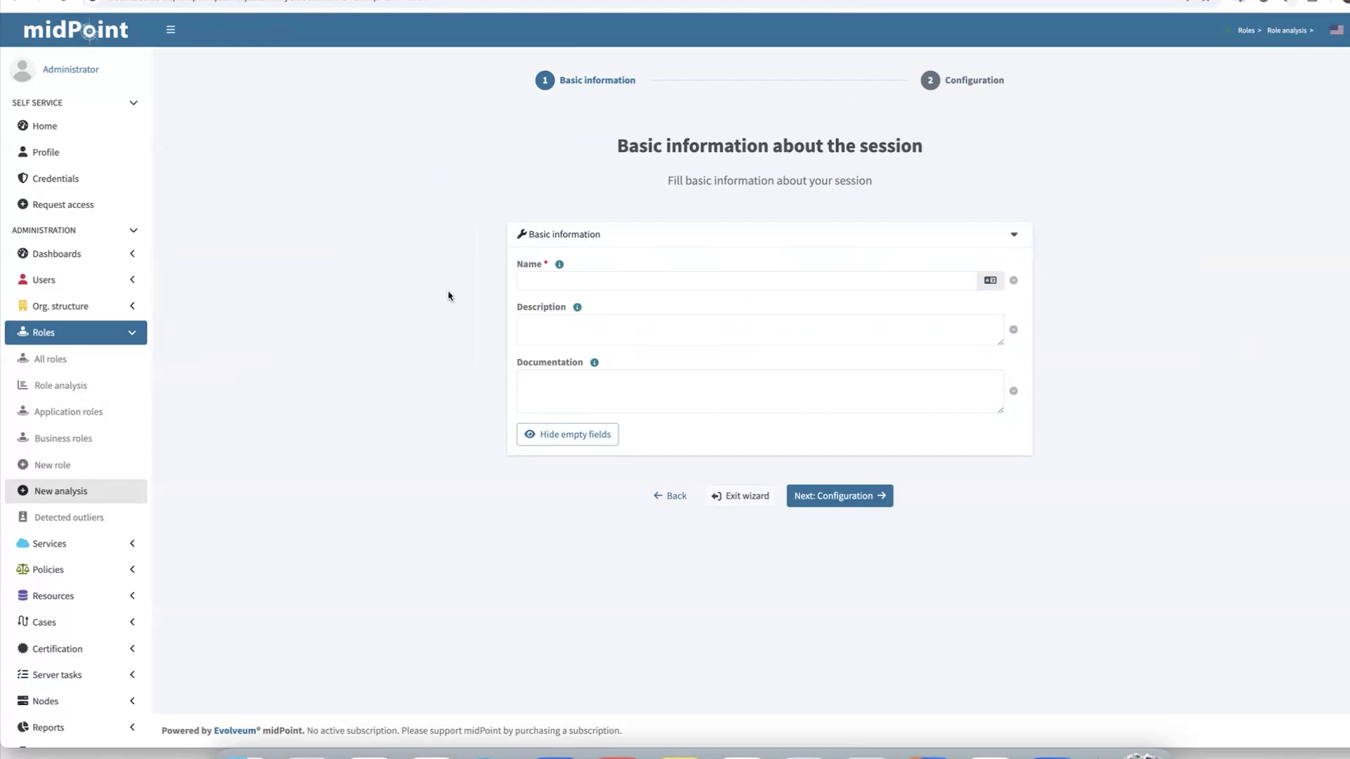
- Name the session 'Basic employee session', describe it as 'Designated to discover common roles', then continue to configuration
left_click(610, 275)
type("Basic")
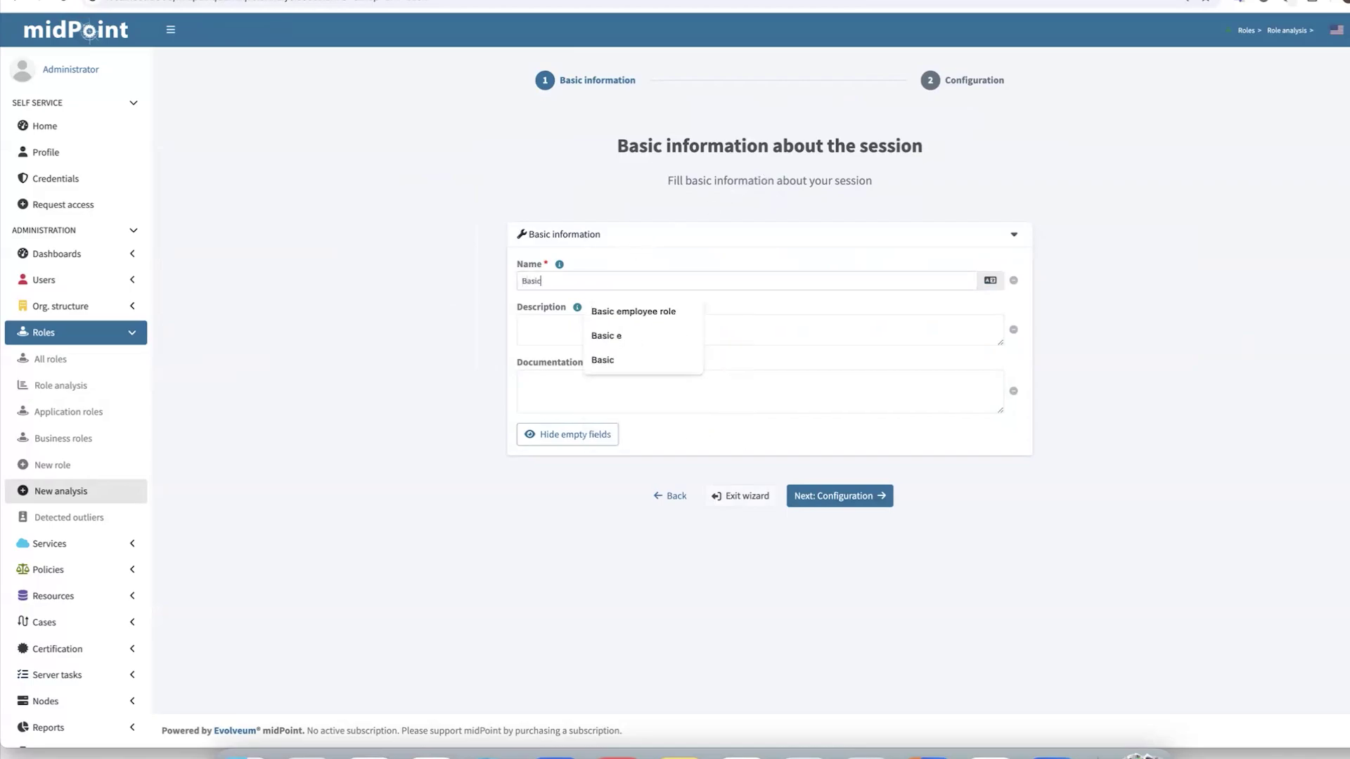
type(" employee session")
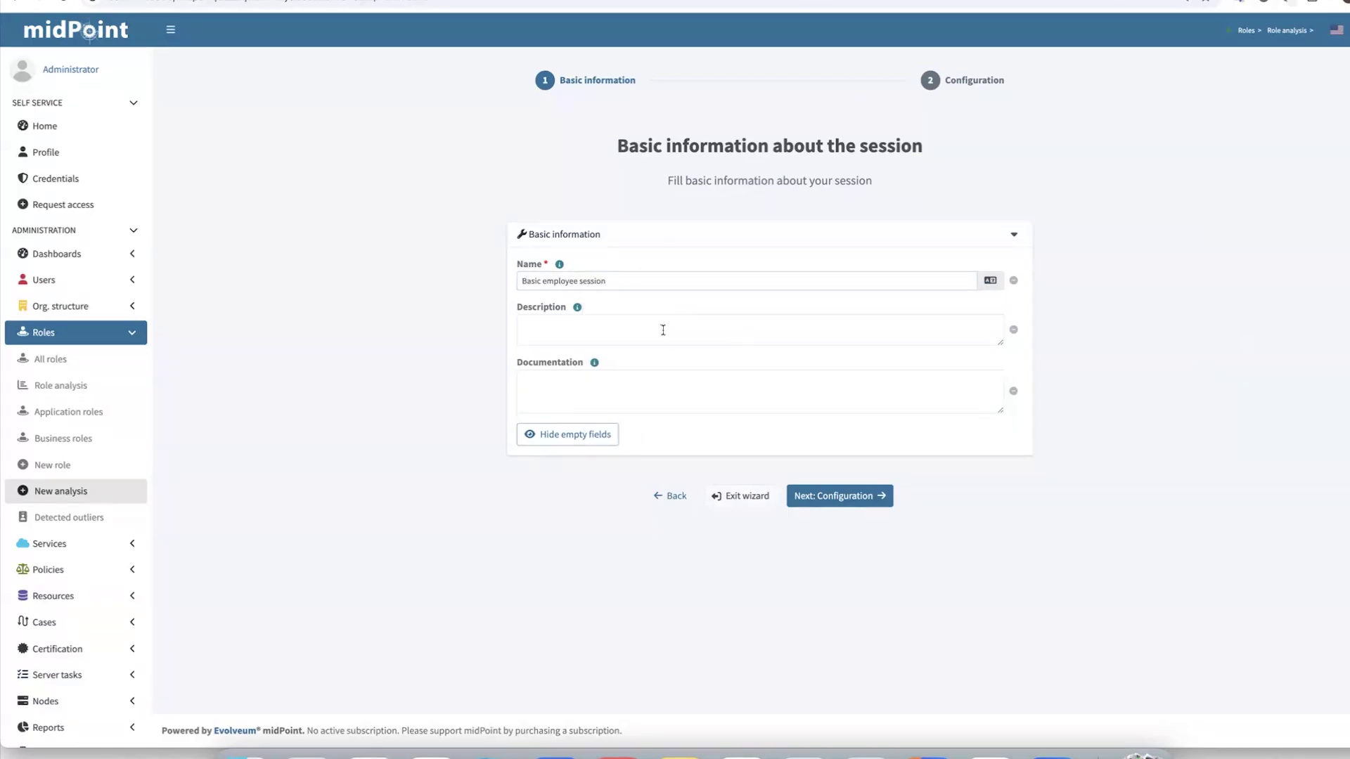
left_click(663, 330)
type("Designated to")
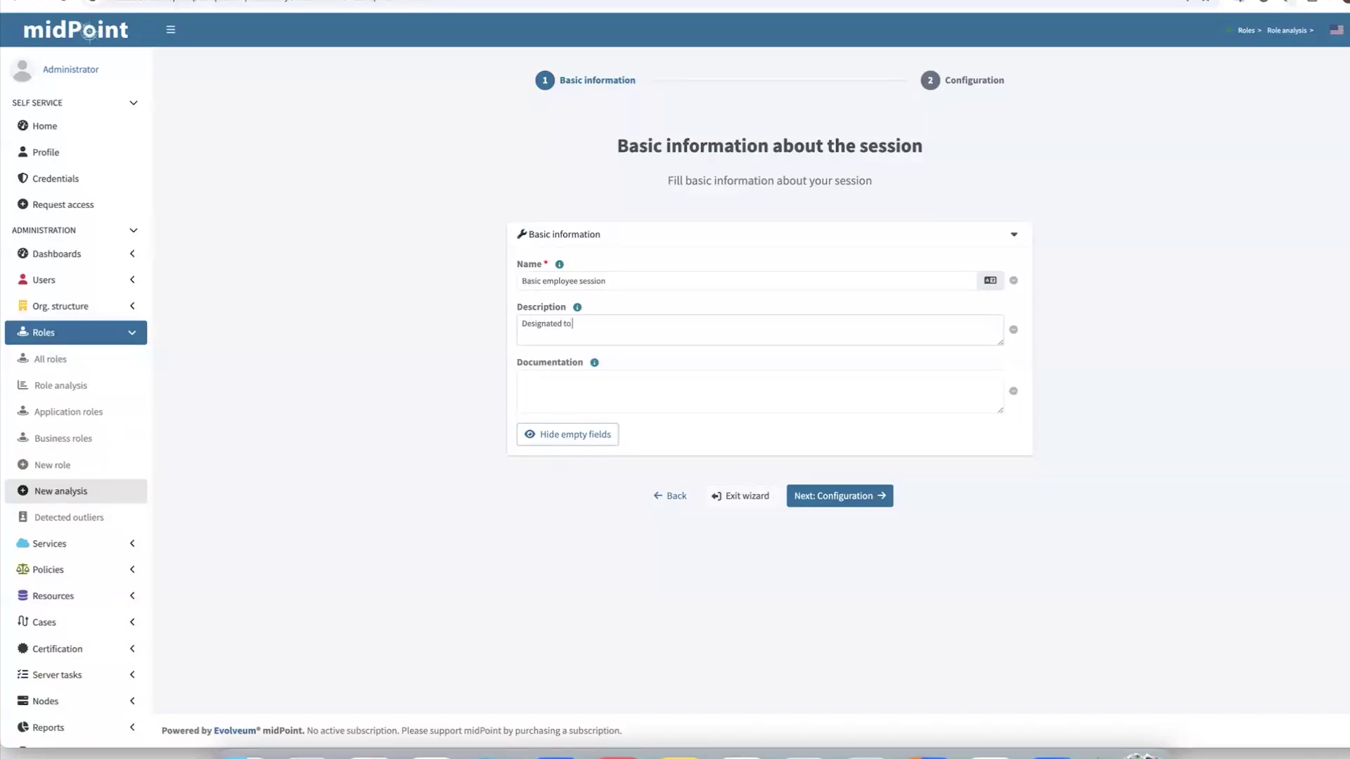
type(" discover common roles")
left_click(847, 491)
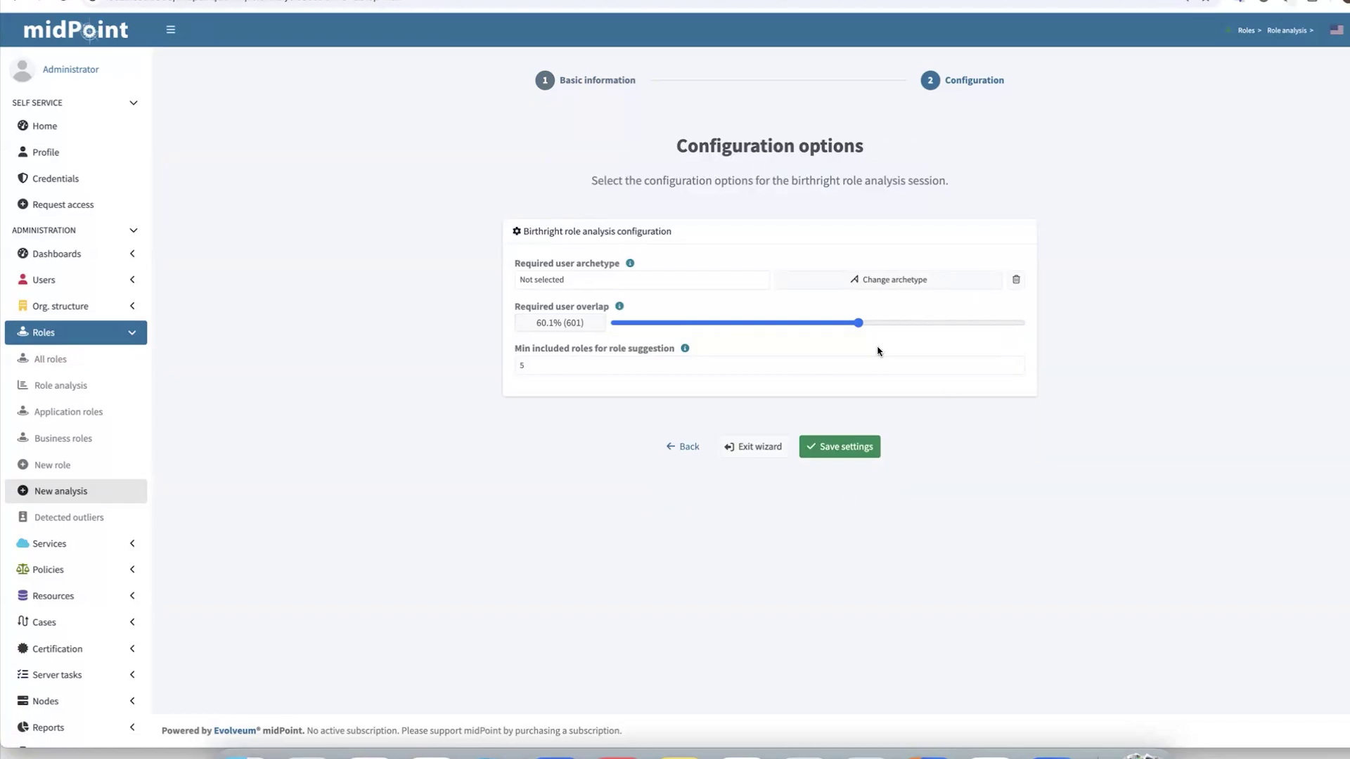
- Raise the required user overlap to 81.1% and save the session settings
left_click_drag(858, 323, 943, 323)
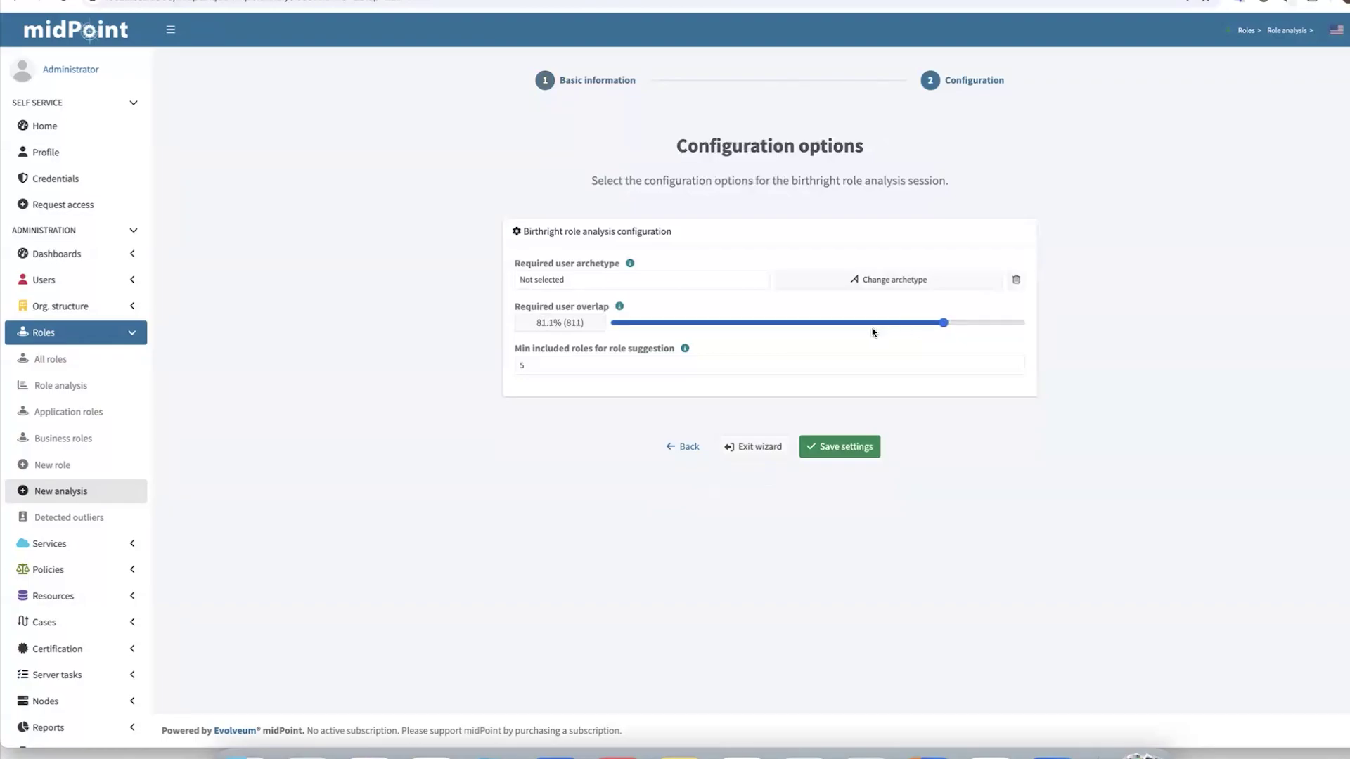
left_click(856, 448)
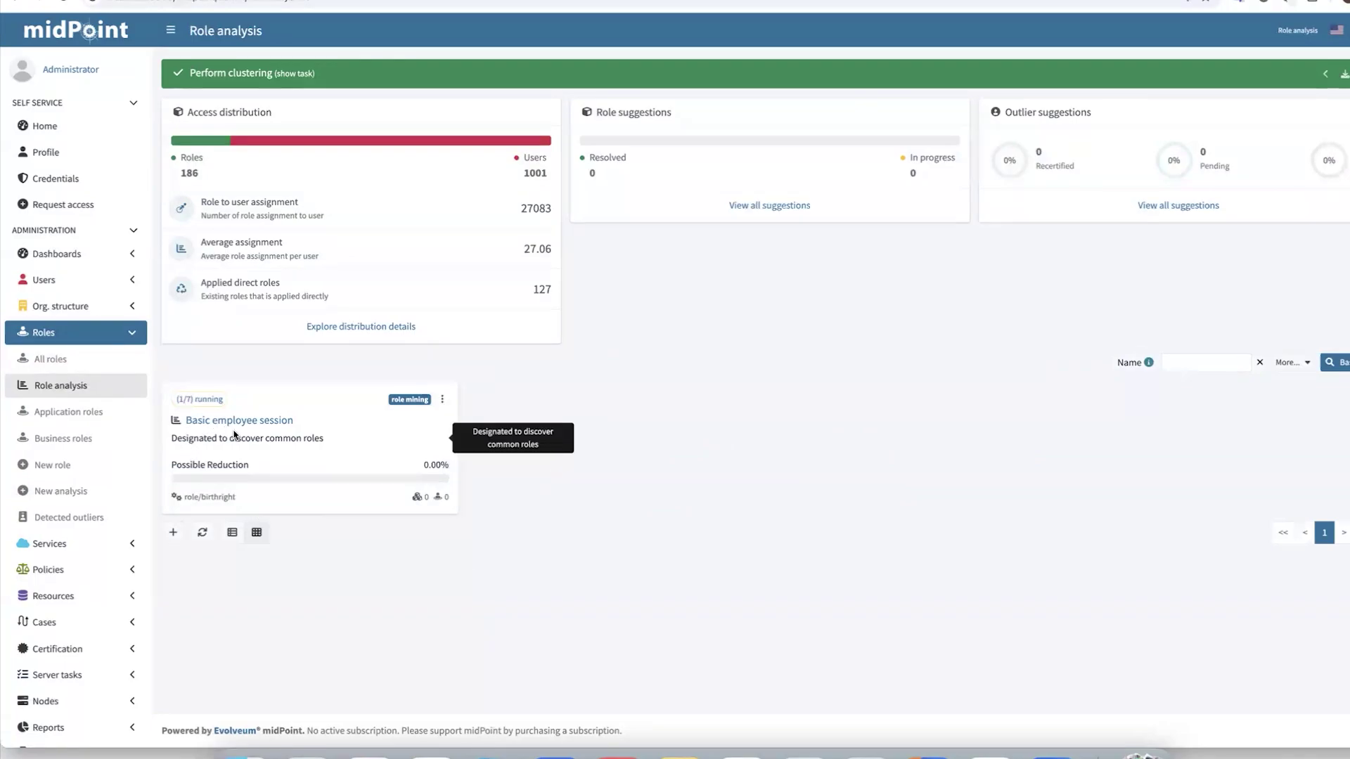
- Refresh the sessions until clustering finishes, then open the Basic employee session
left_click(202, 533)
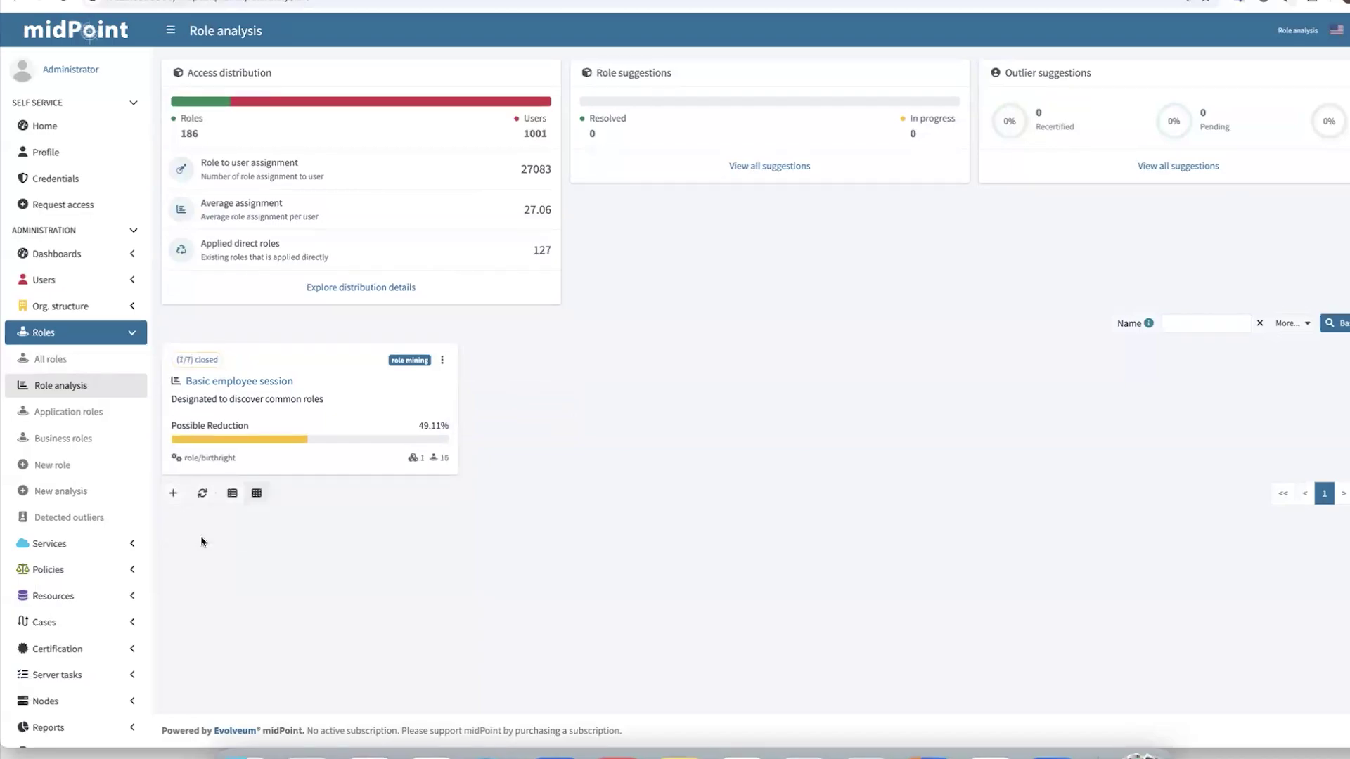
left_click(202, 501)
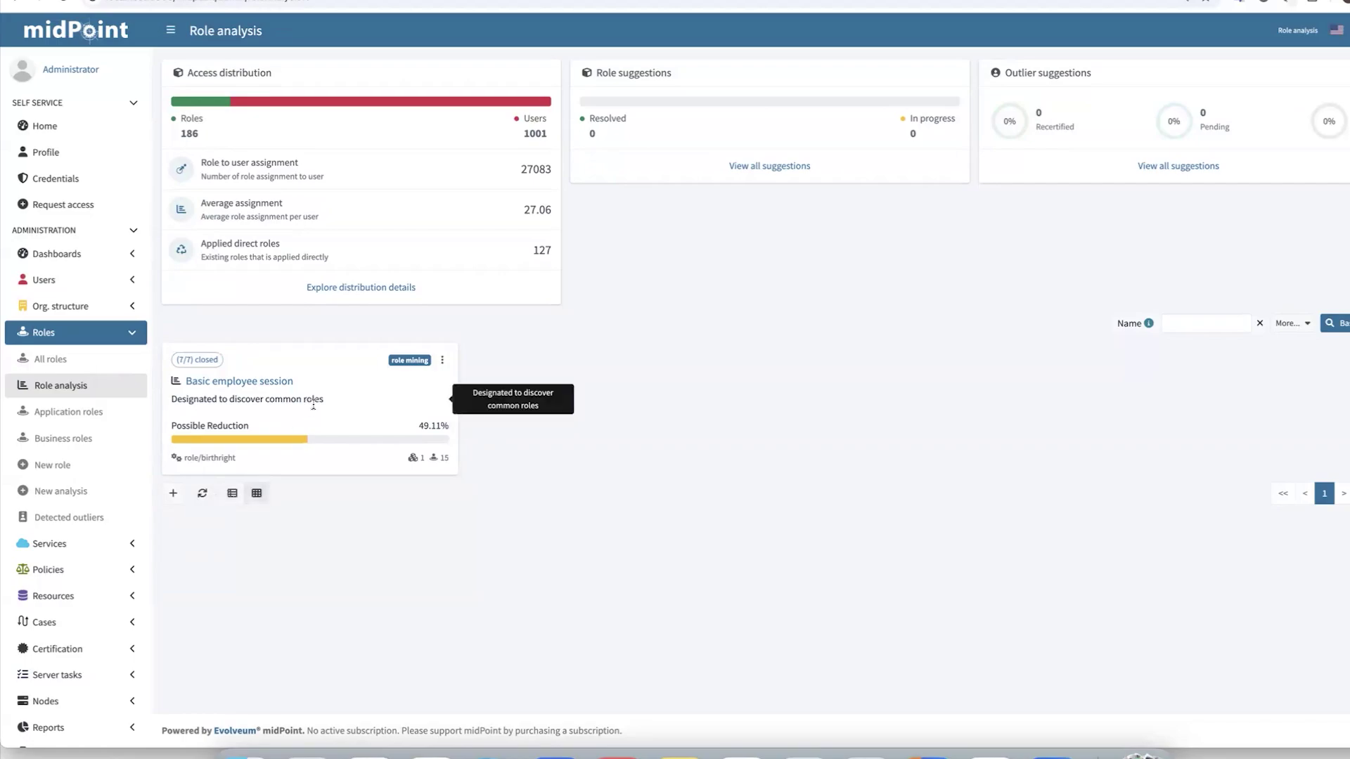
left_click(250, 383)
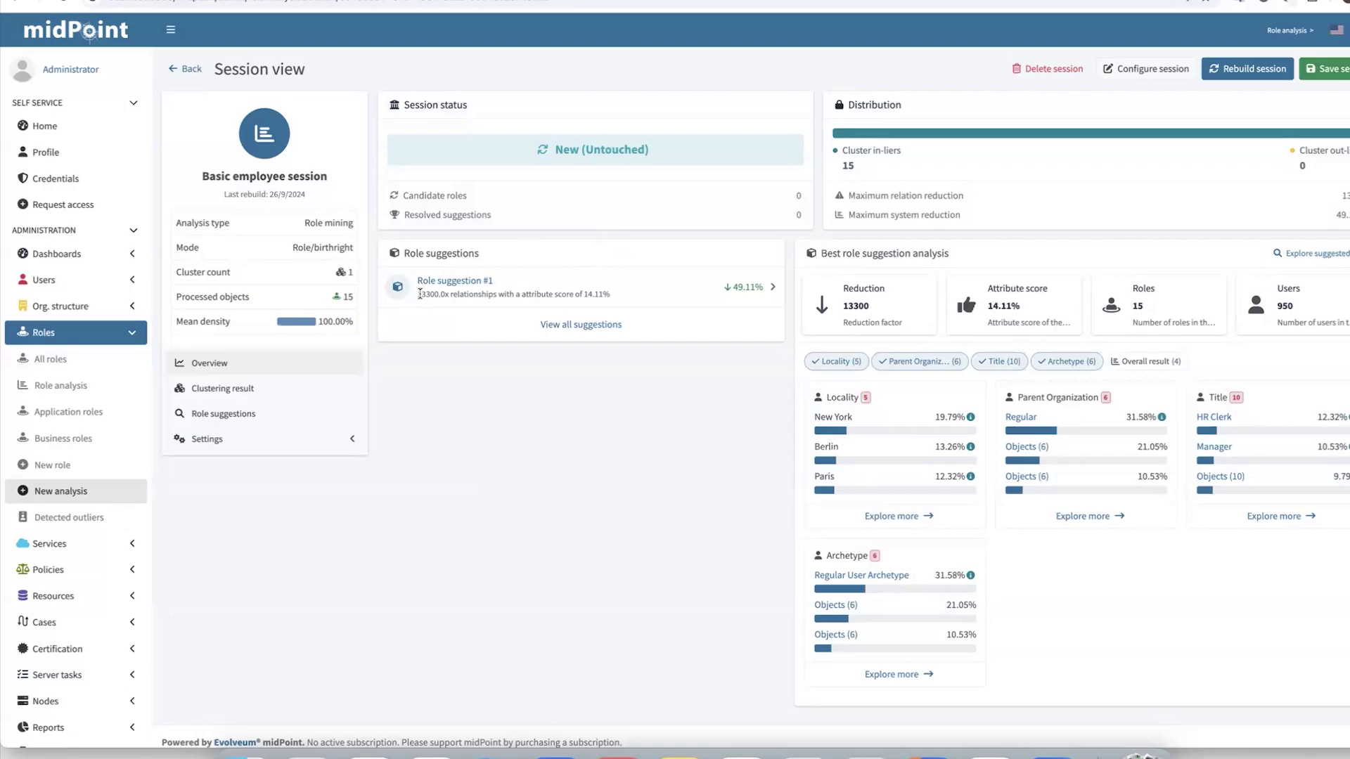
- Check the 13300 relationships figure, then open Role suggestion #1's cluster
left_click_drag(418, 294, 445, 294)
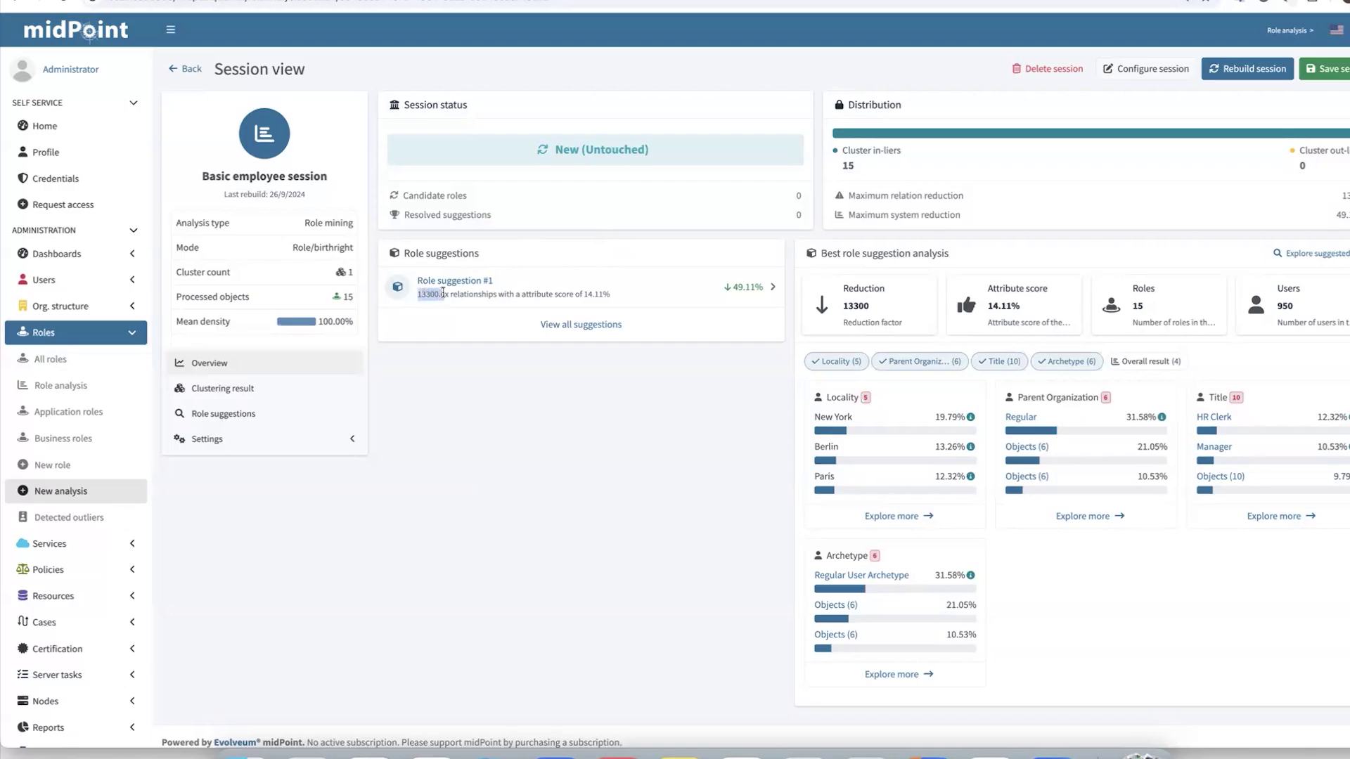
left_click(476, 358)
left_click(466, 287)
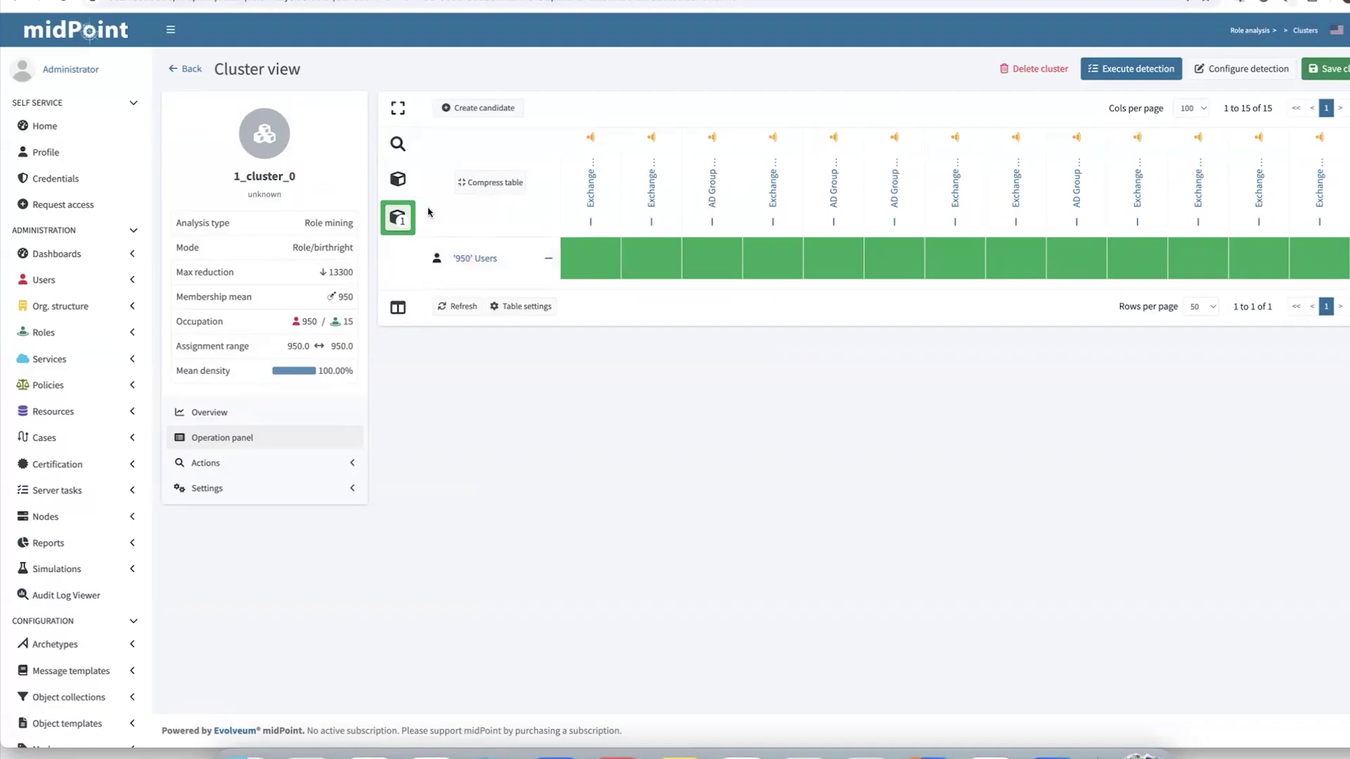
- Inspect the Exchange Calendar_1 and AD Group Employees_4 role columns in the cluster
left_click(395, 185)
left_click(587, 191)
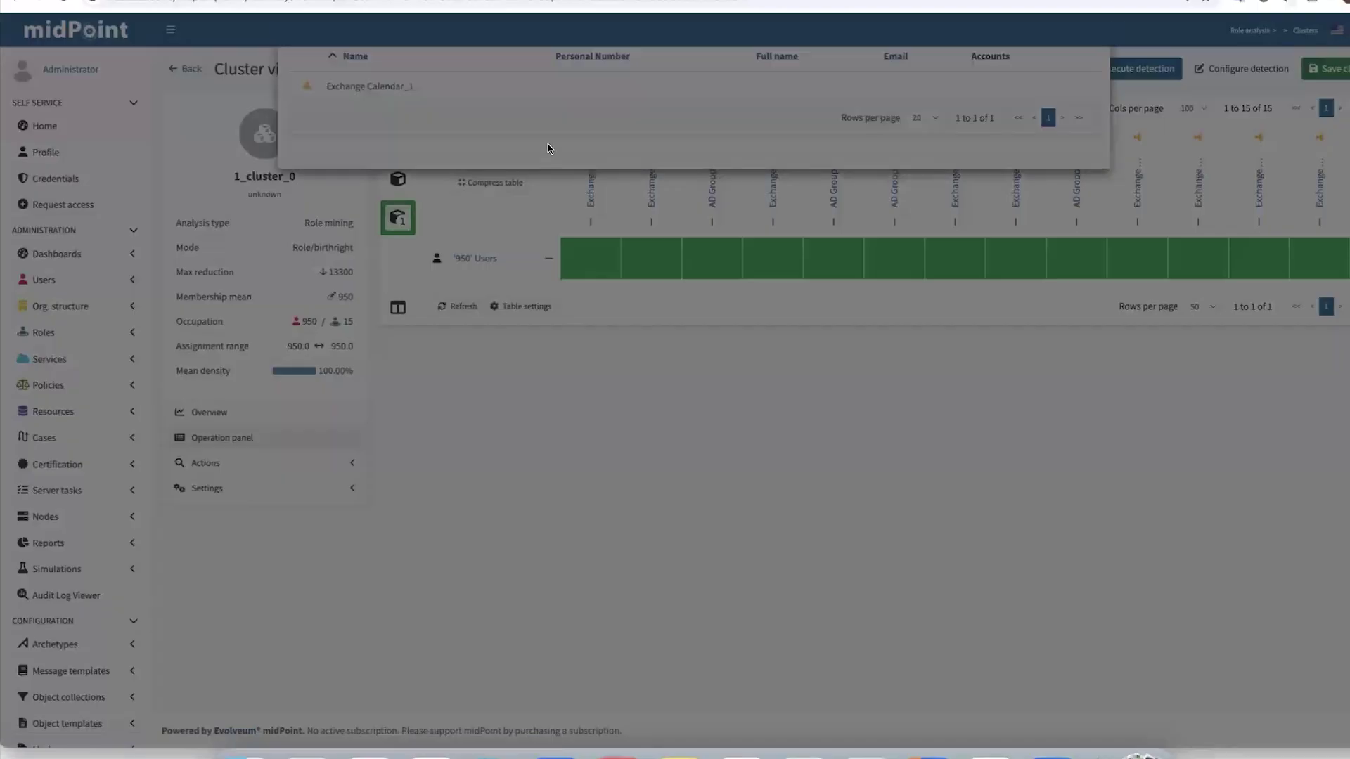
left_click(716, 196)
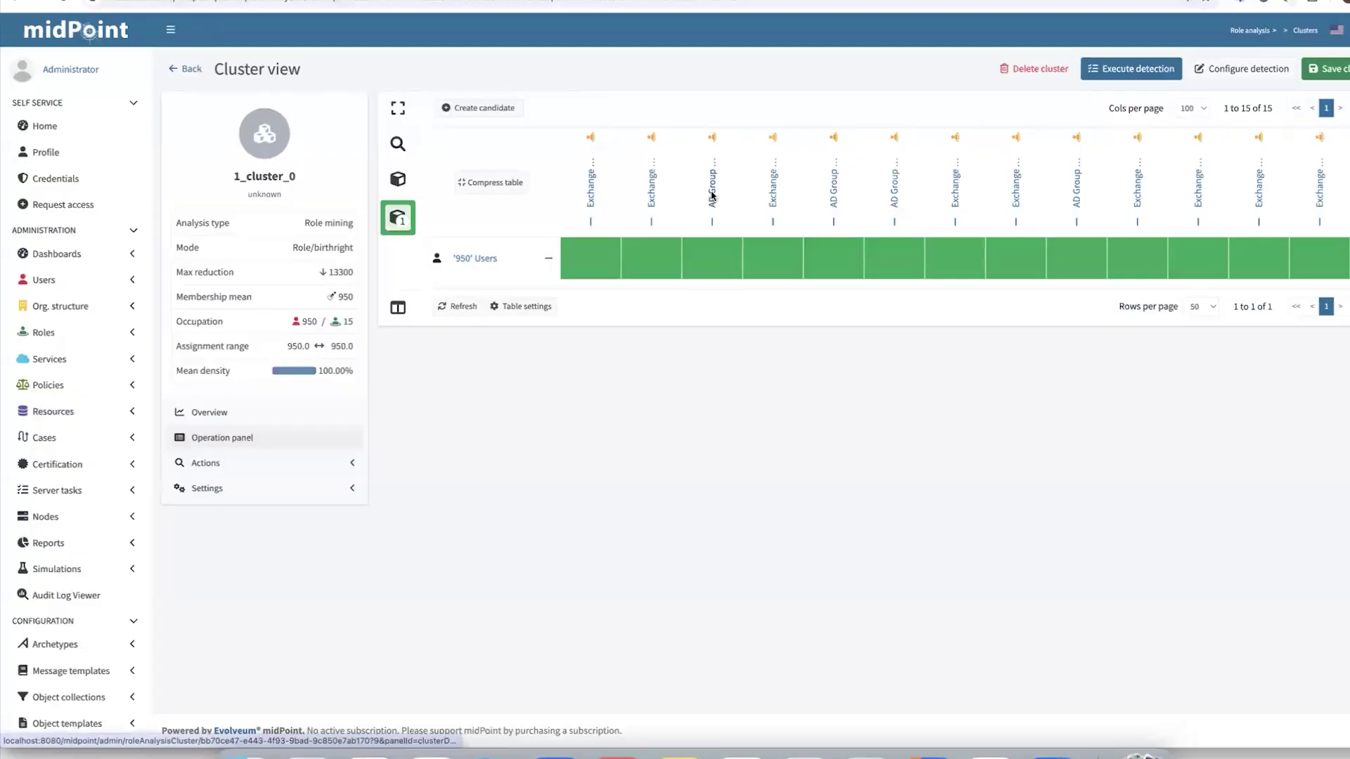
left_click(712, 190)
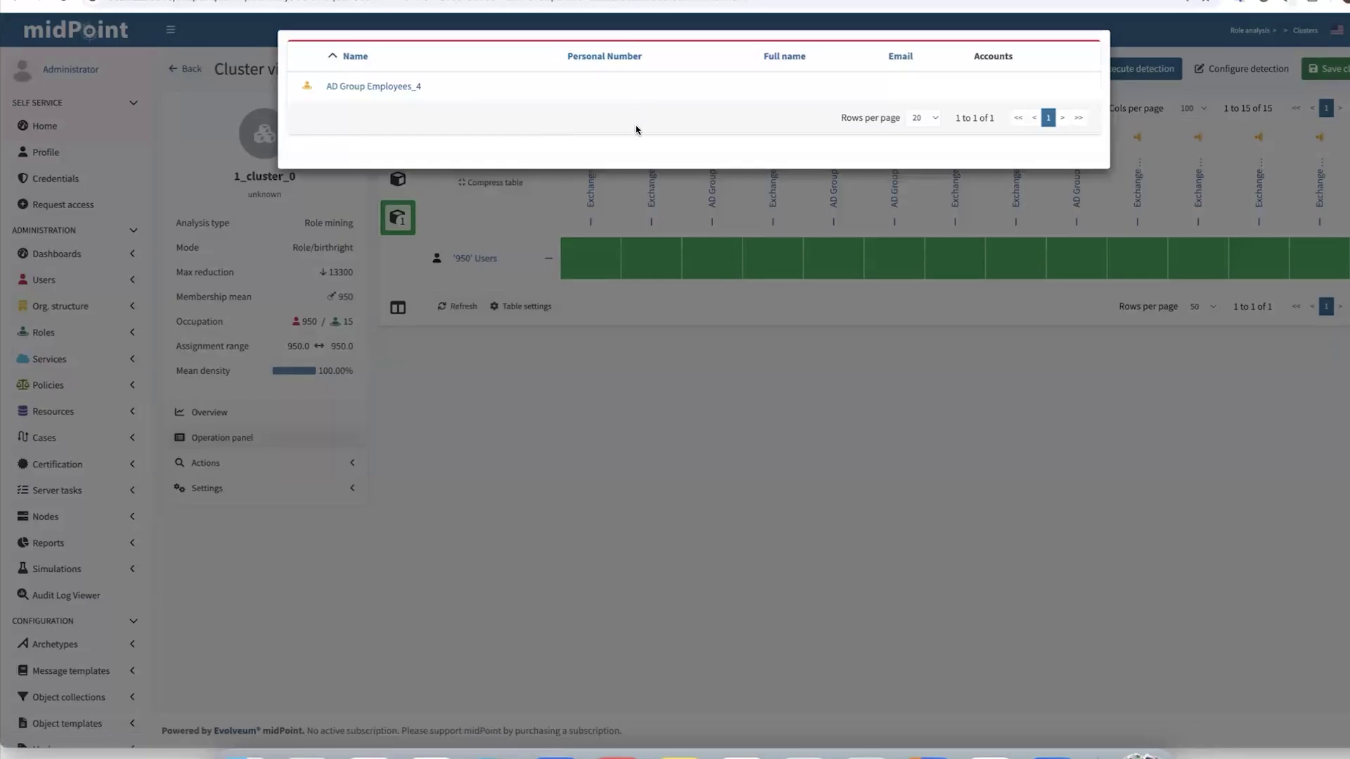
left_click(671, 191)
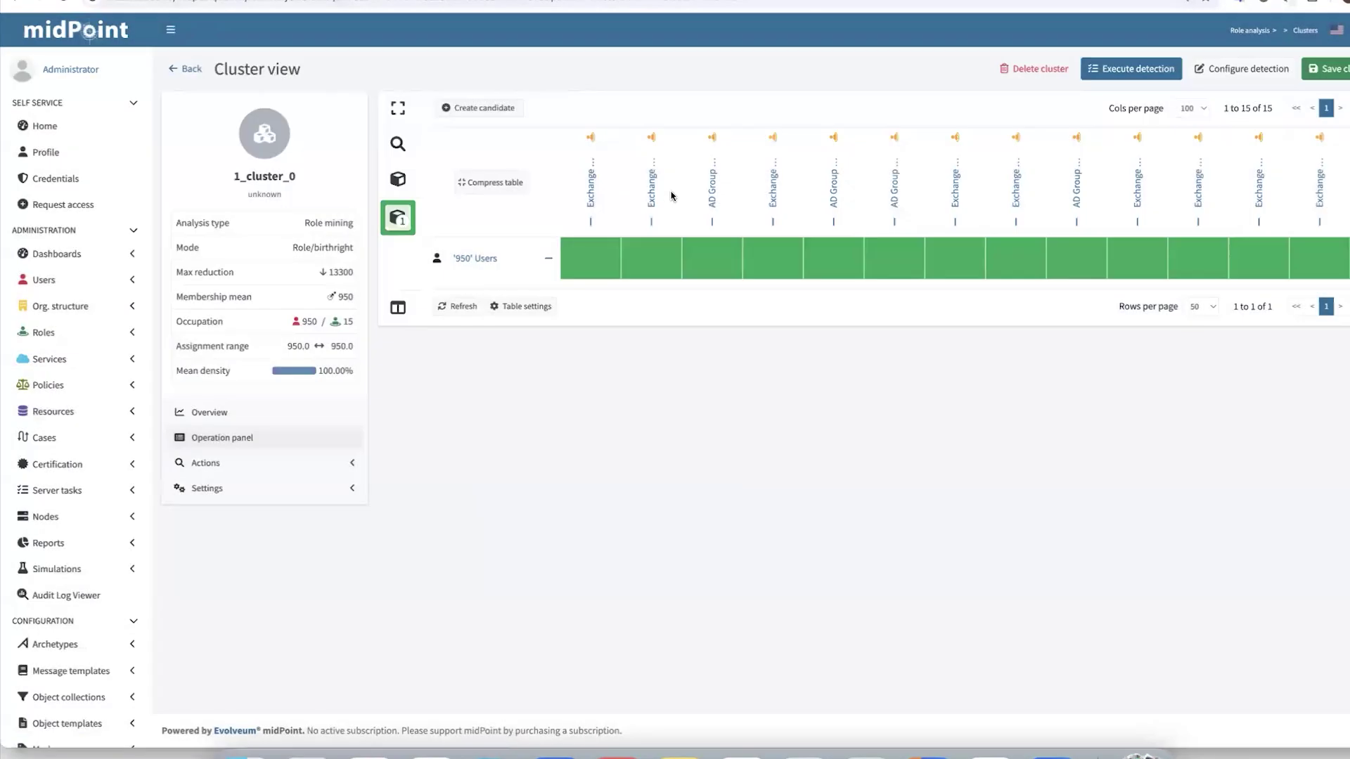
- Review the cluster's 950 users, then create a candidate business role from it
left_click(483, 267)
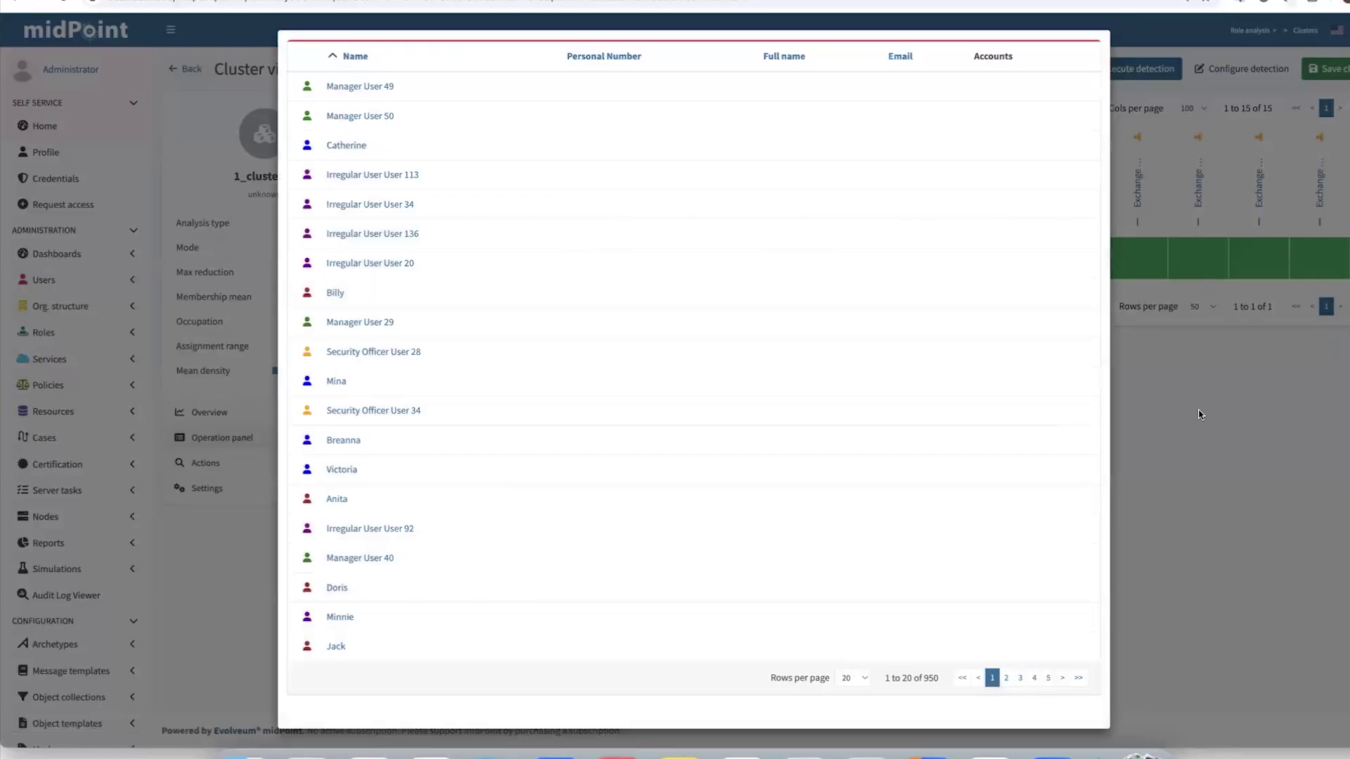
left_click(1200, 414)
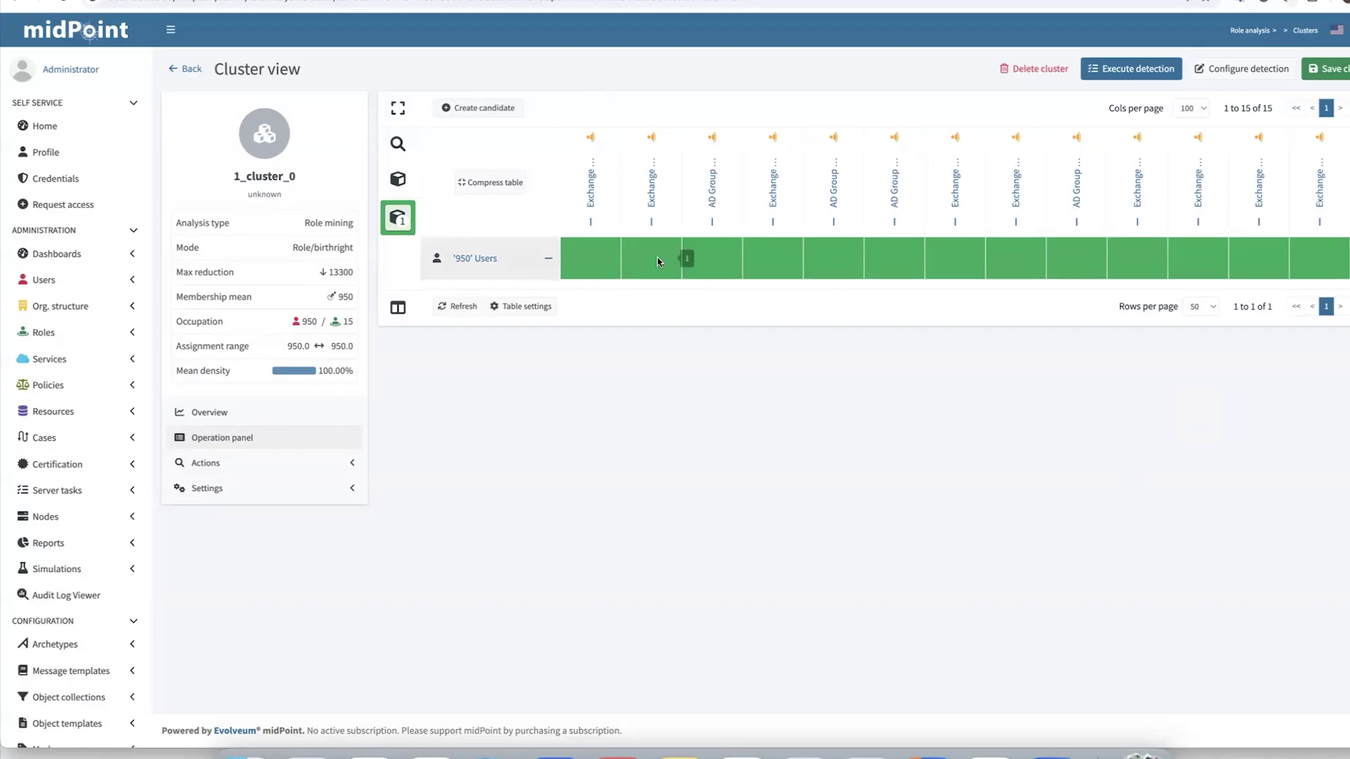
left_click(497, 111)
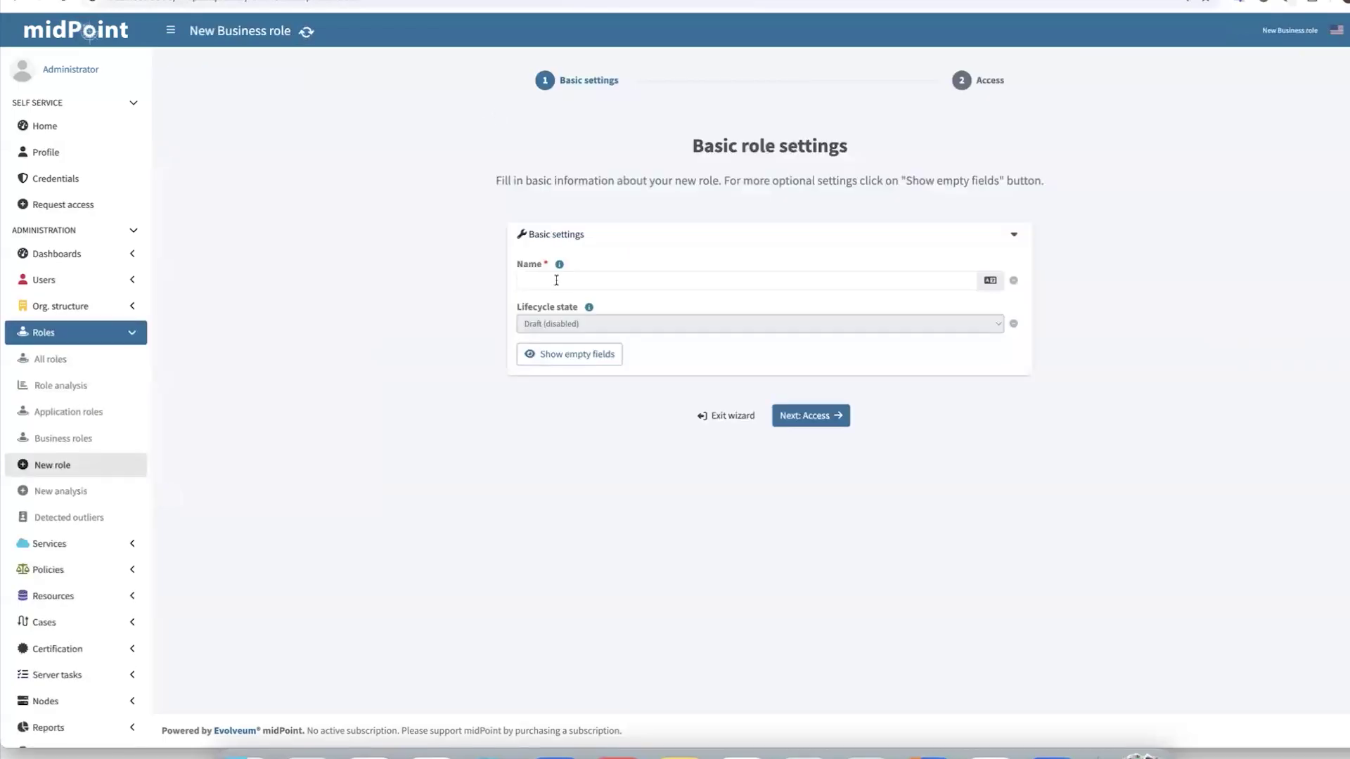
- Name the business role 'Basic employee role' and move on to the access step
left_click(556, 281)
type("Bas")
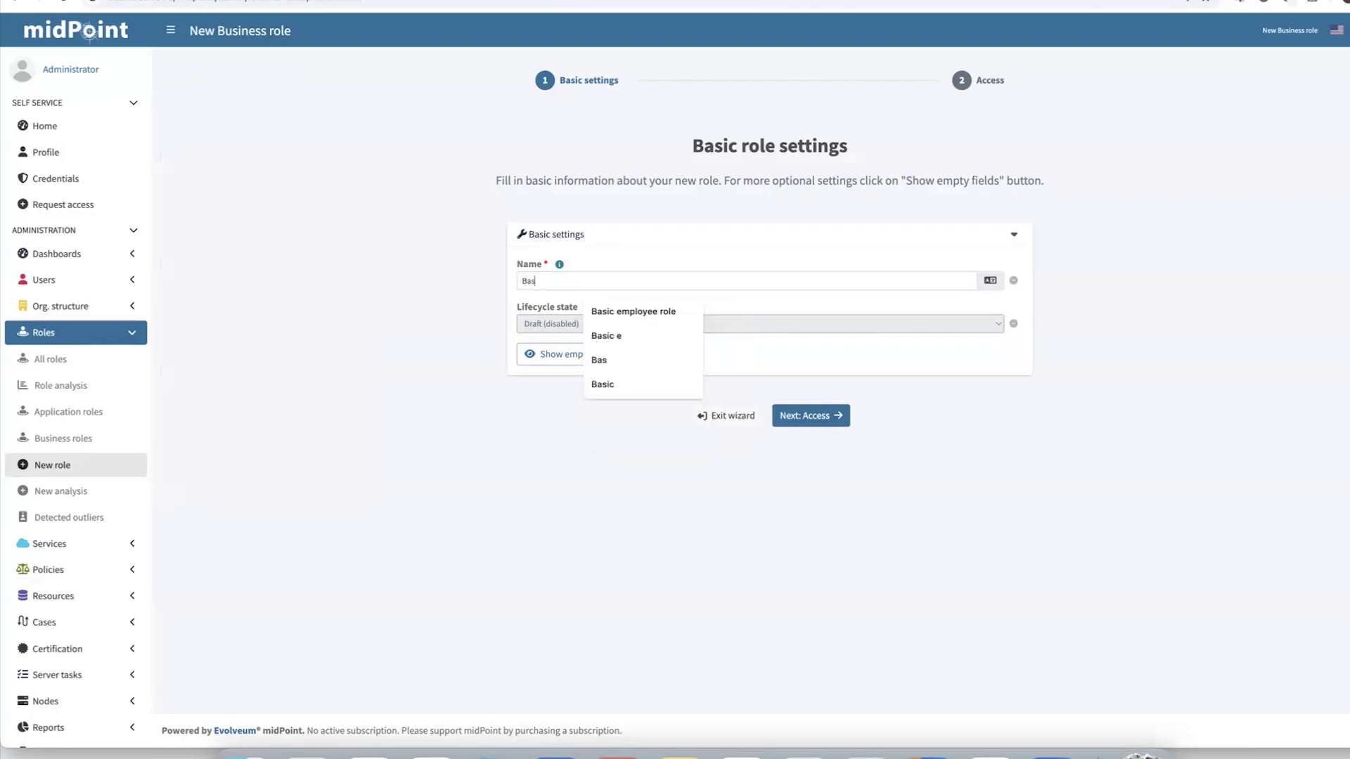
type("ic employee role")
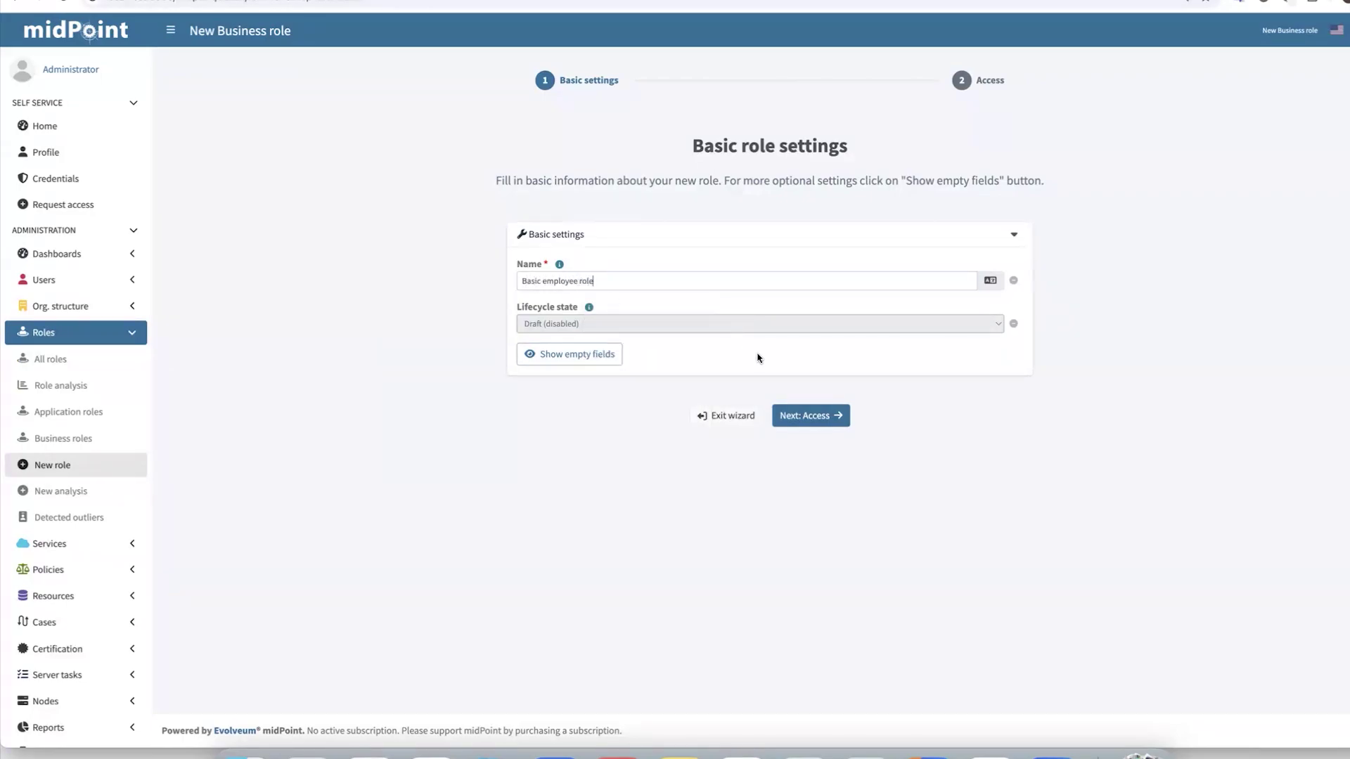
left_click(813, 418)
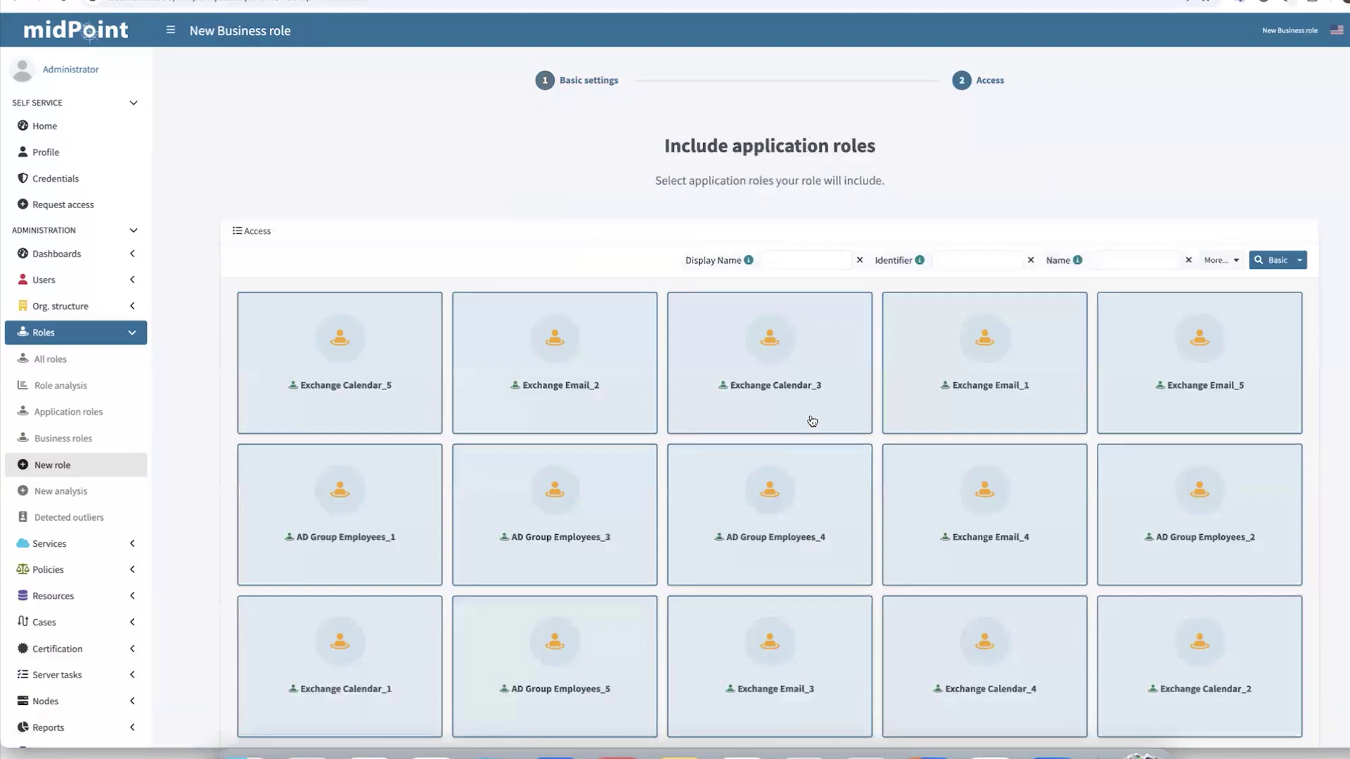
- Keep the cluster's application roles included and save the Basic employee role
scroll(813, 421, "down", 2)
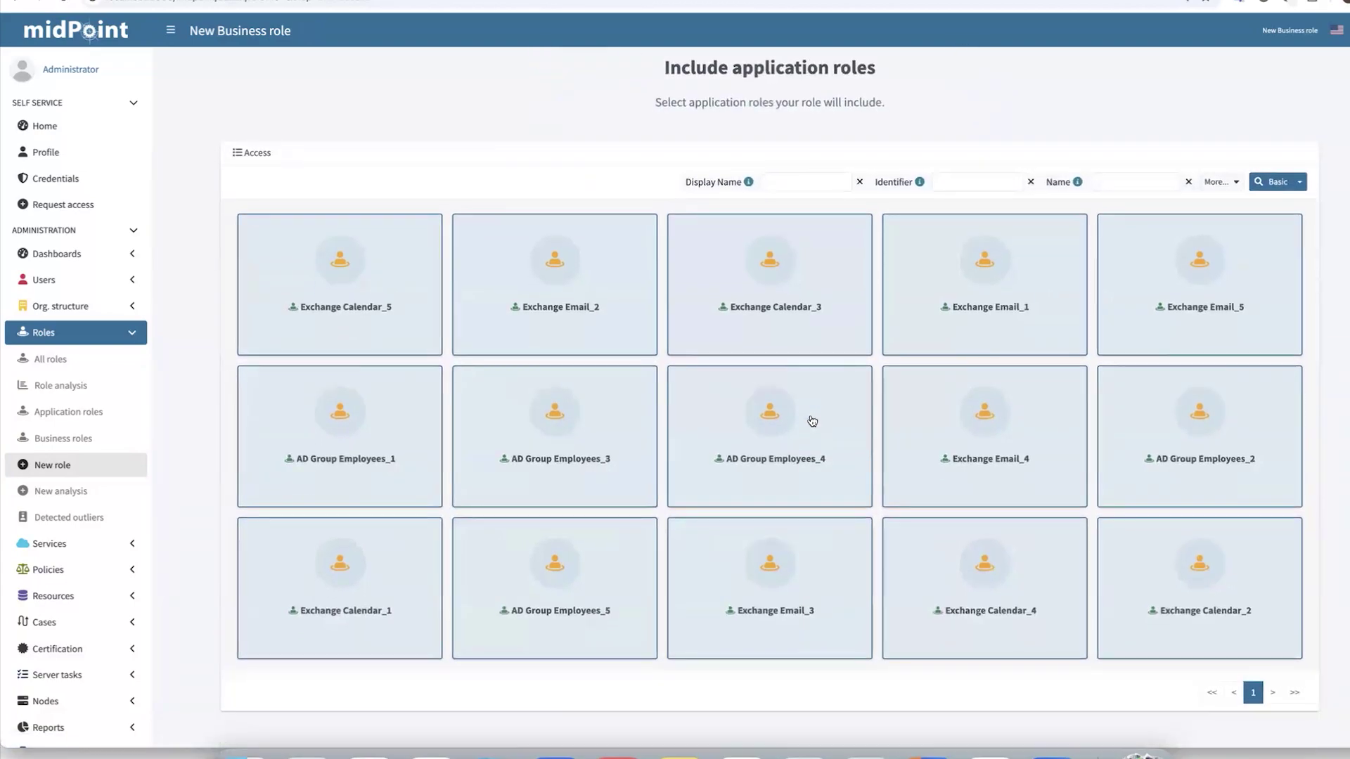
scroll(812, 421, "down", 1)
scroll(812, 421, "up", 1)
scroll(812, 421, "down", 1)
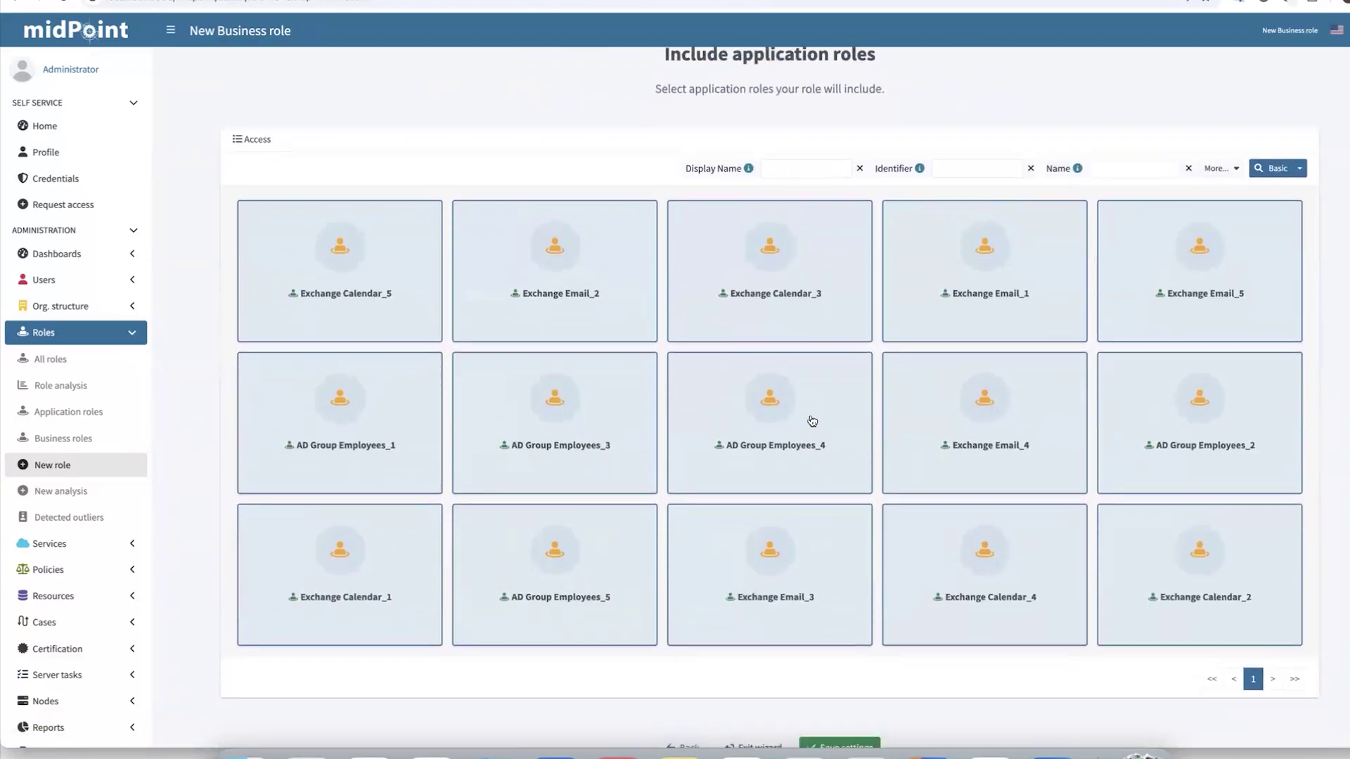
scroll(718, 344, "down", 1)
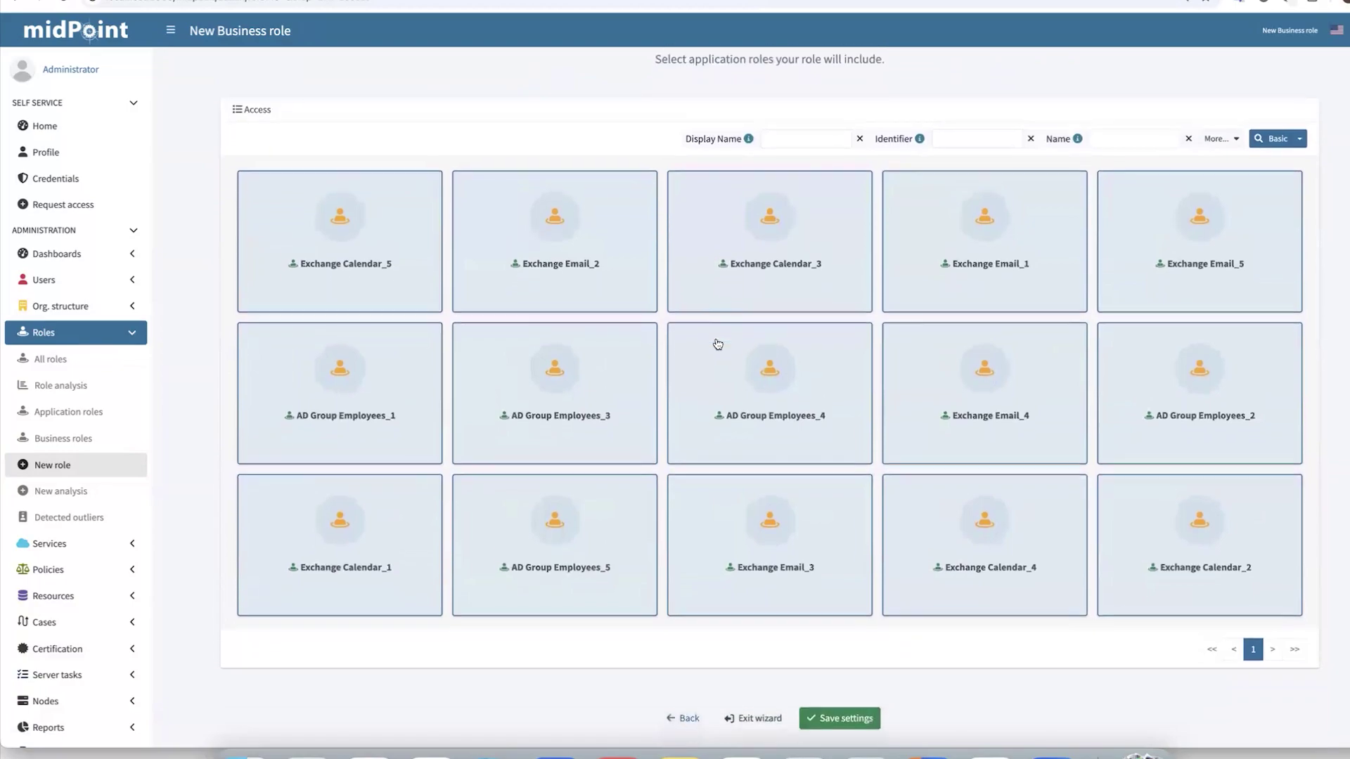
scroll(718, 344, "down", 1)
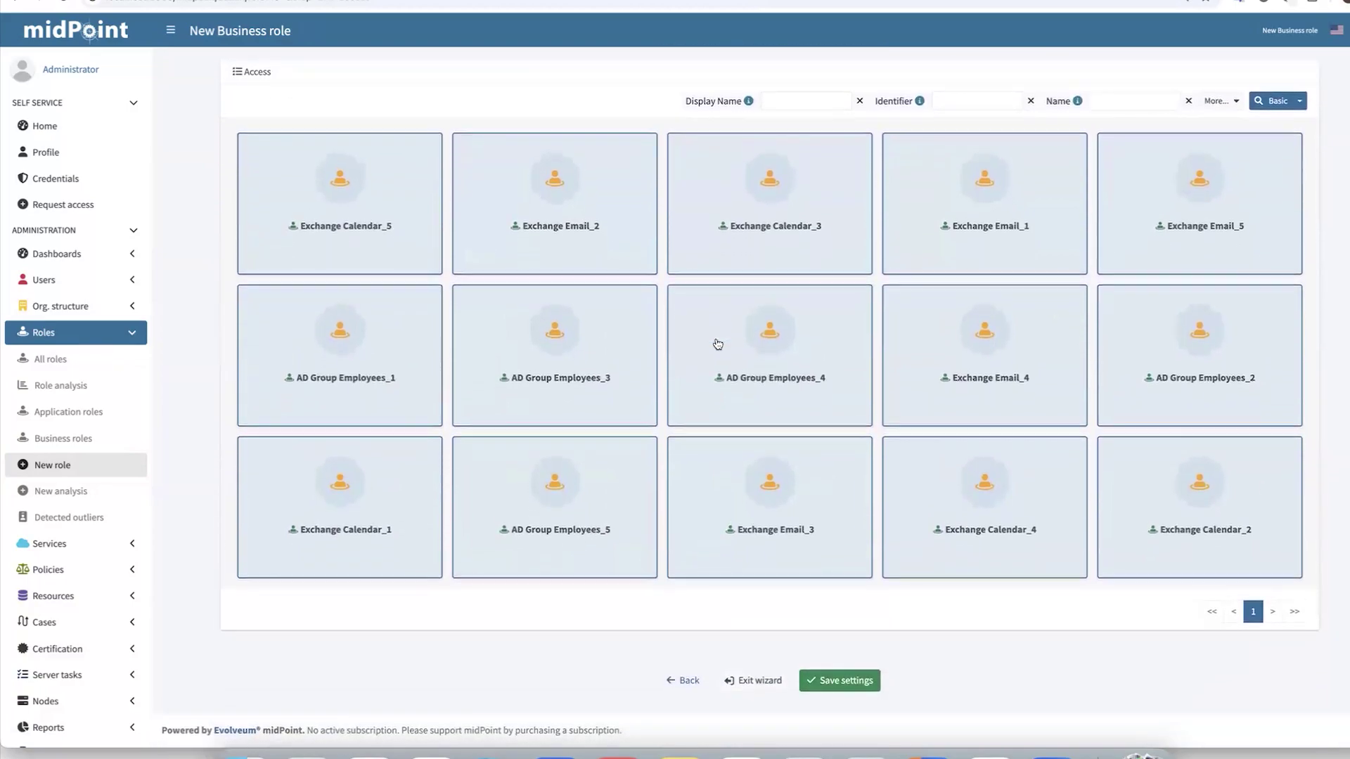
left_click(842, 680)
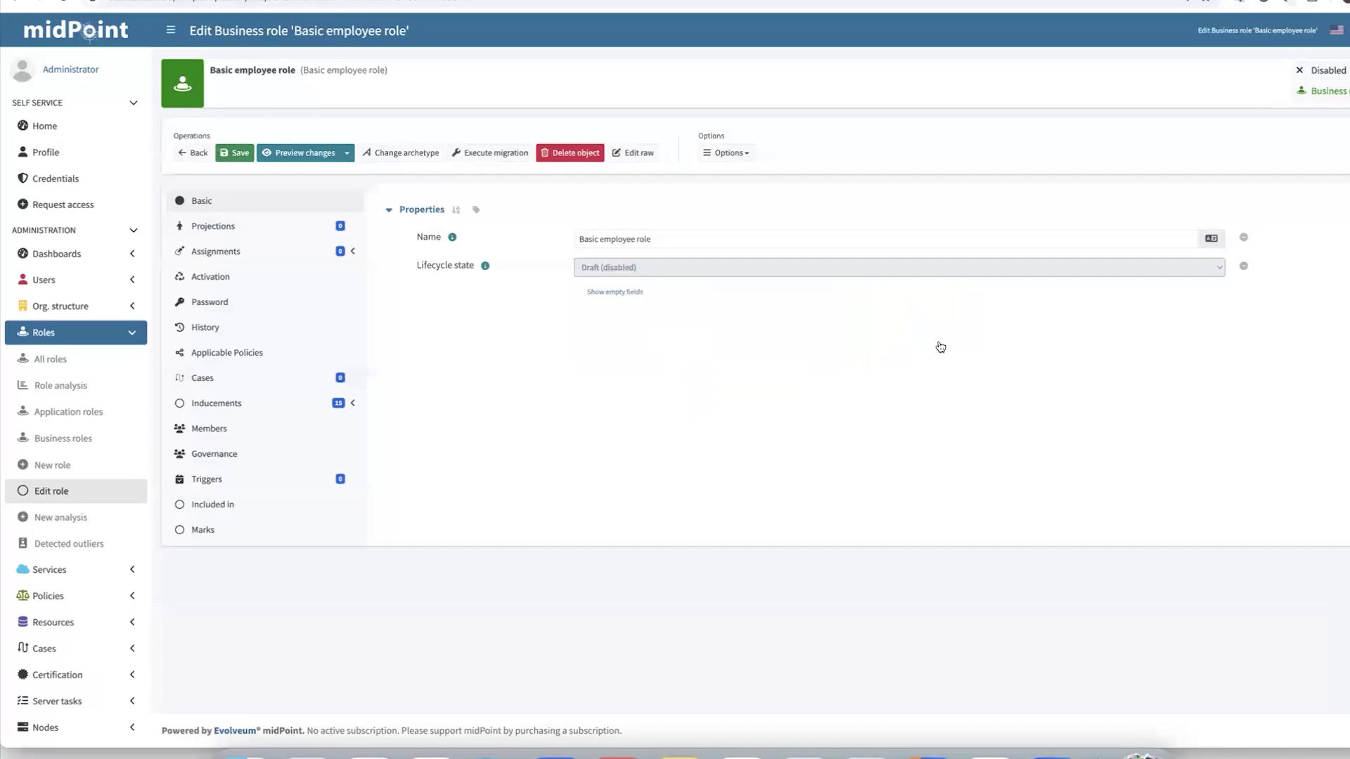
- Review the role's 15 inducements, then display its Members list
left_click(261, 403)
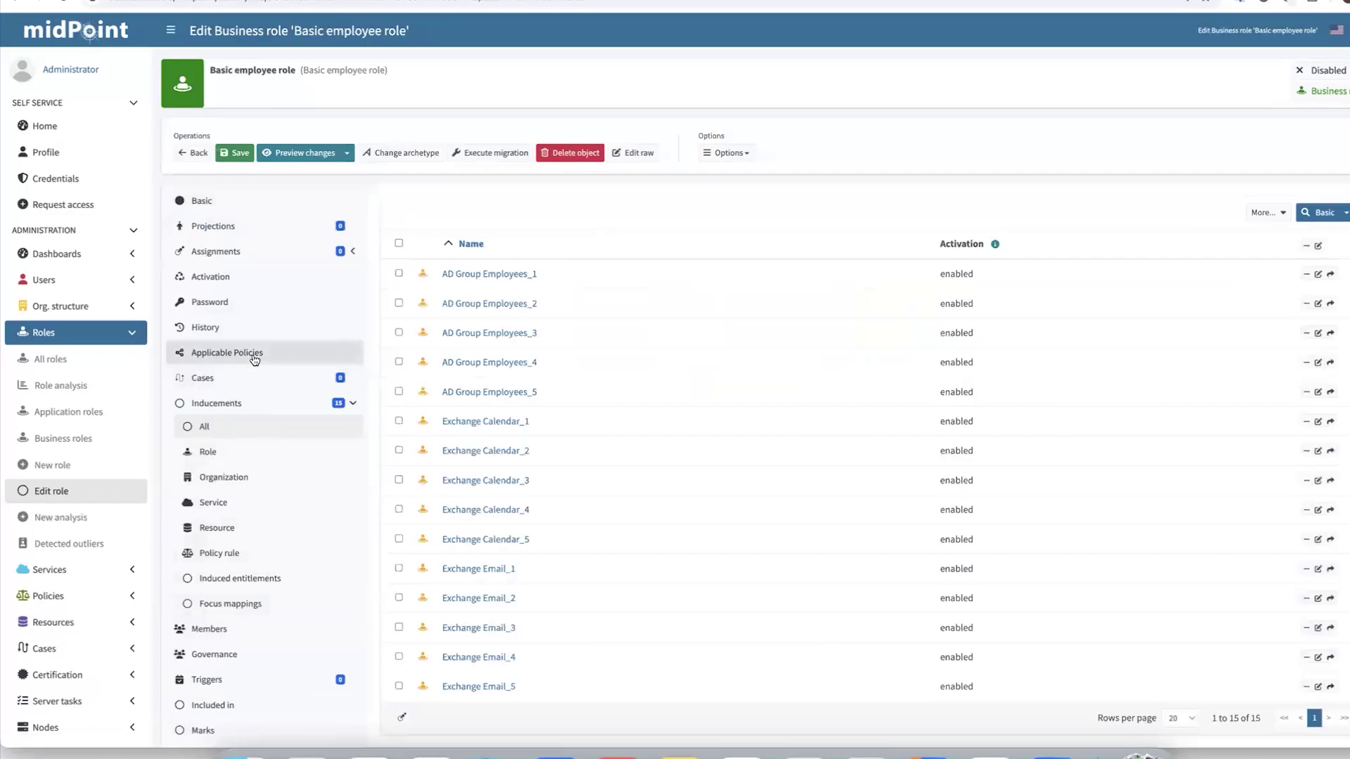
scroll(253, 355, "down", 1)
left_click(220, 578)
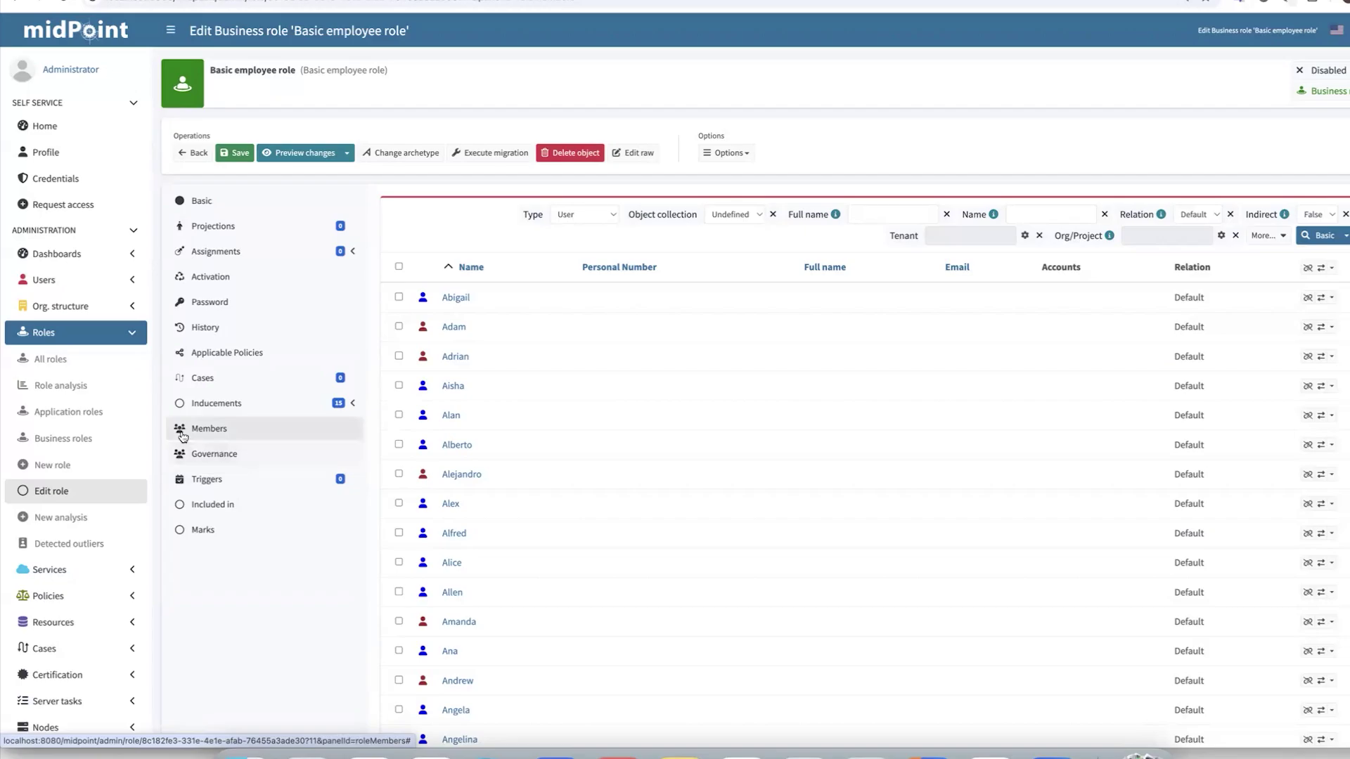
- From the Basic employee session's Role suggestion #1 cluster, list its candidate roles
left_click(109, 392)
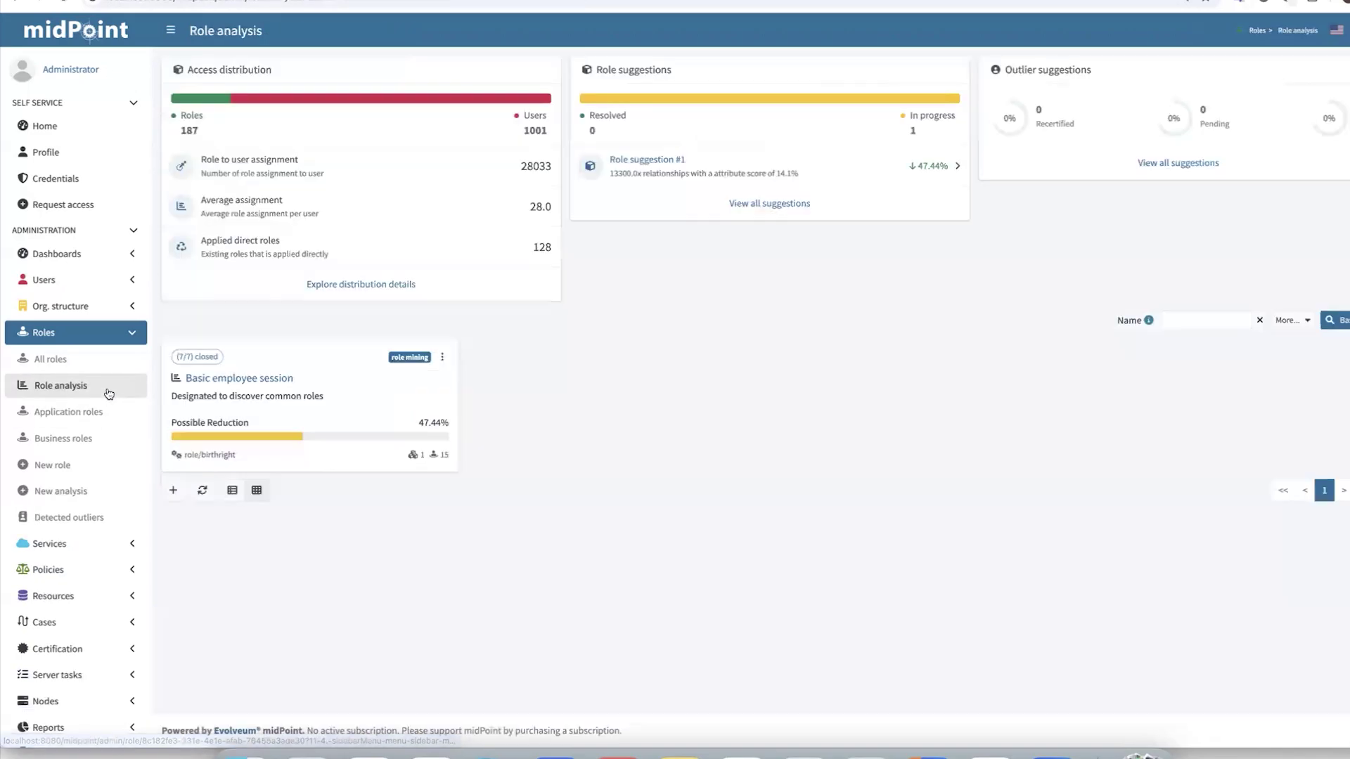
left_click(232, 380)
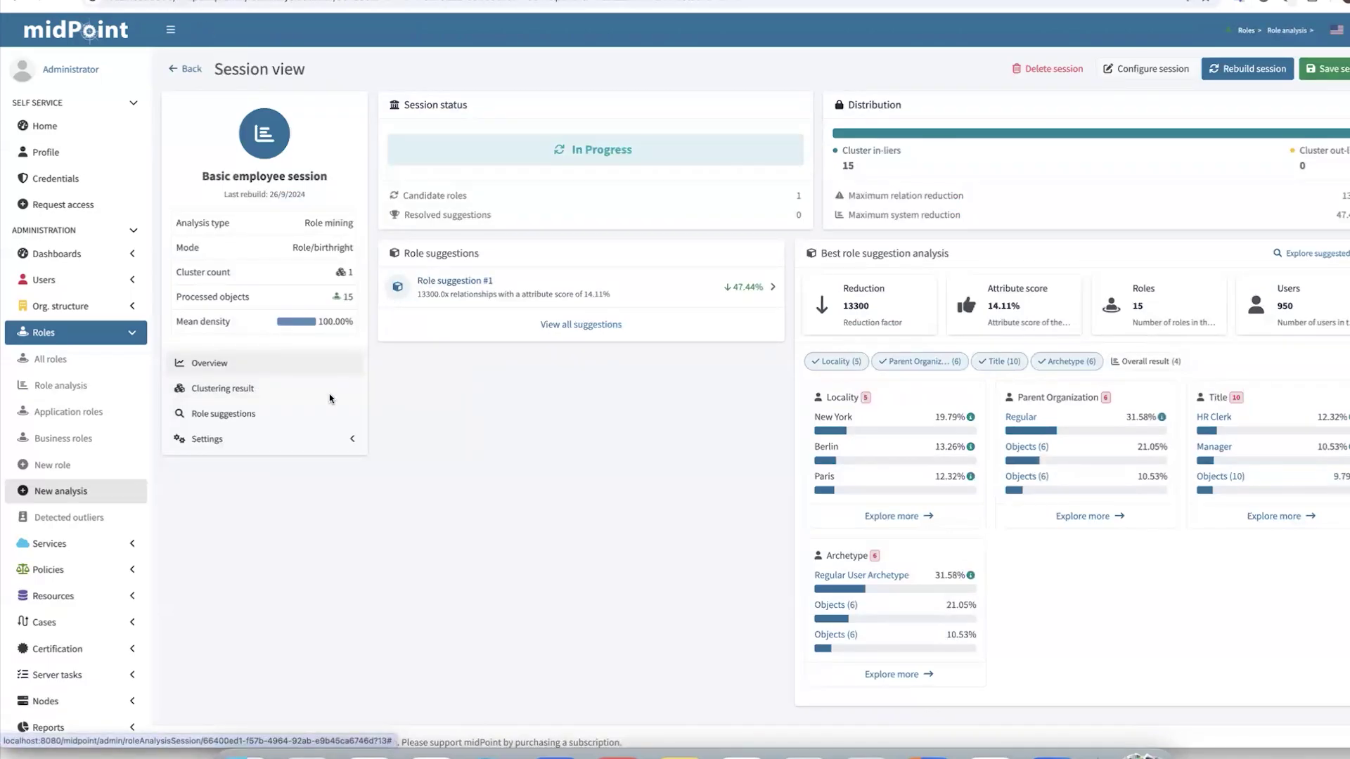
left_click(431, 281)
left_click(276, 466)
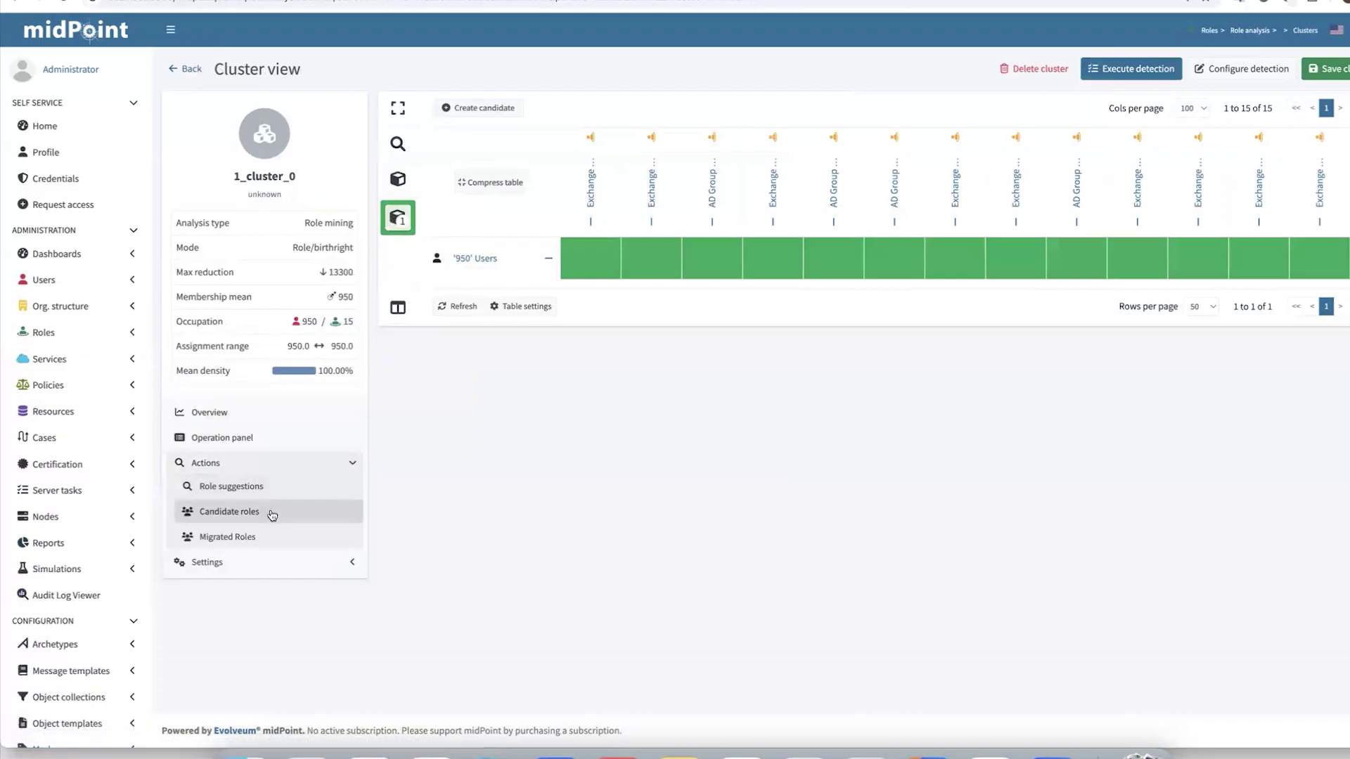
left_click(272, 513)
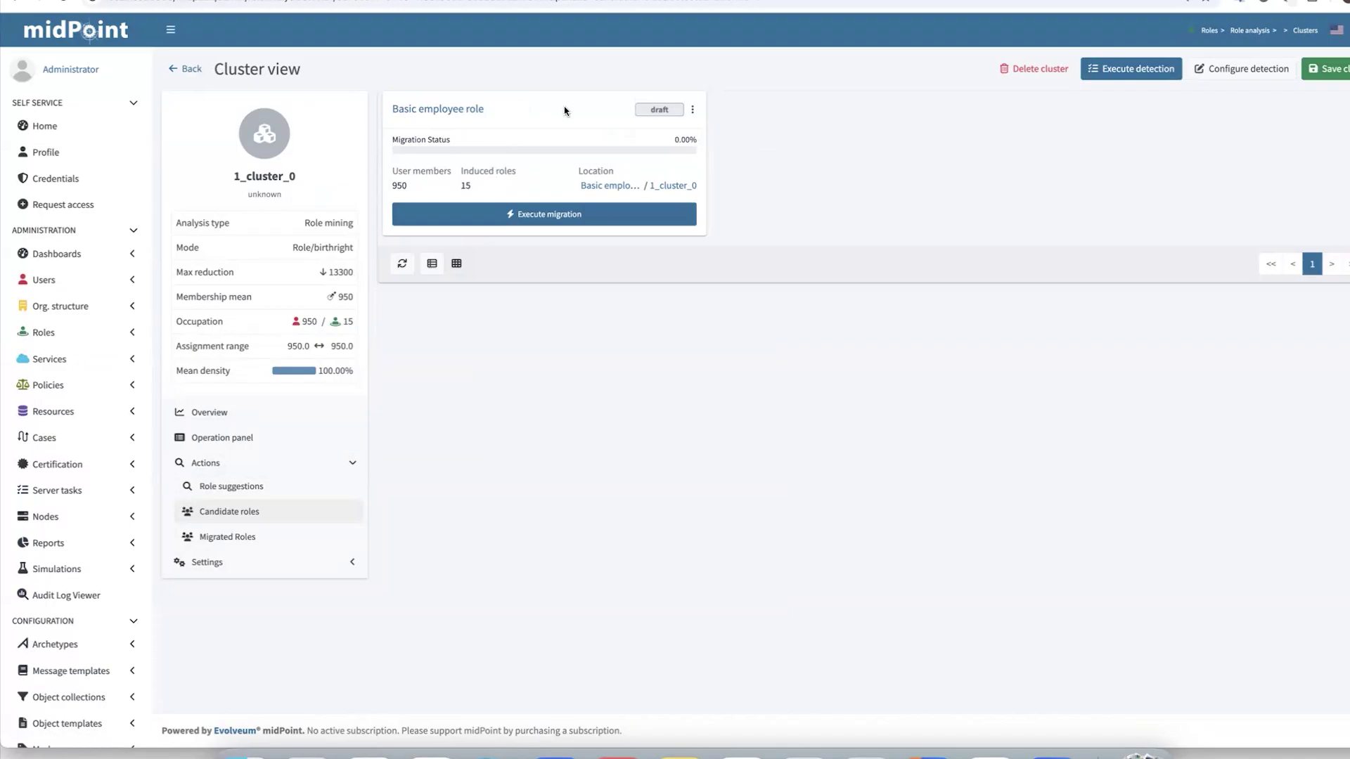
- Migrate the Basic employee candidate role and refresh until migration shows 100% (950 of 950 users)
left_click(543, 223)
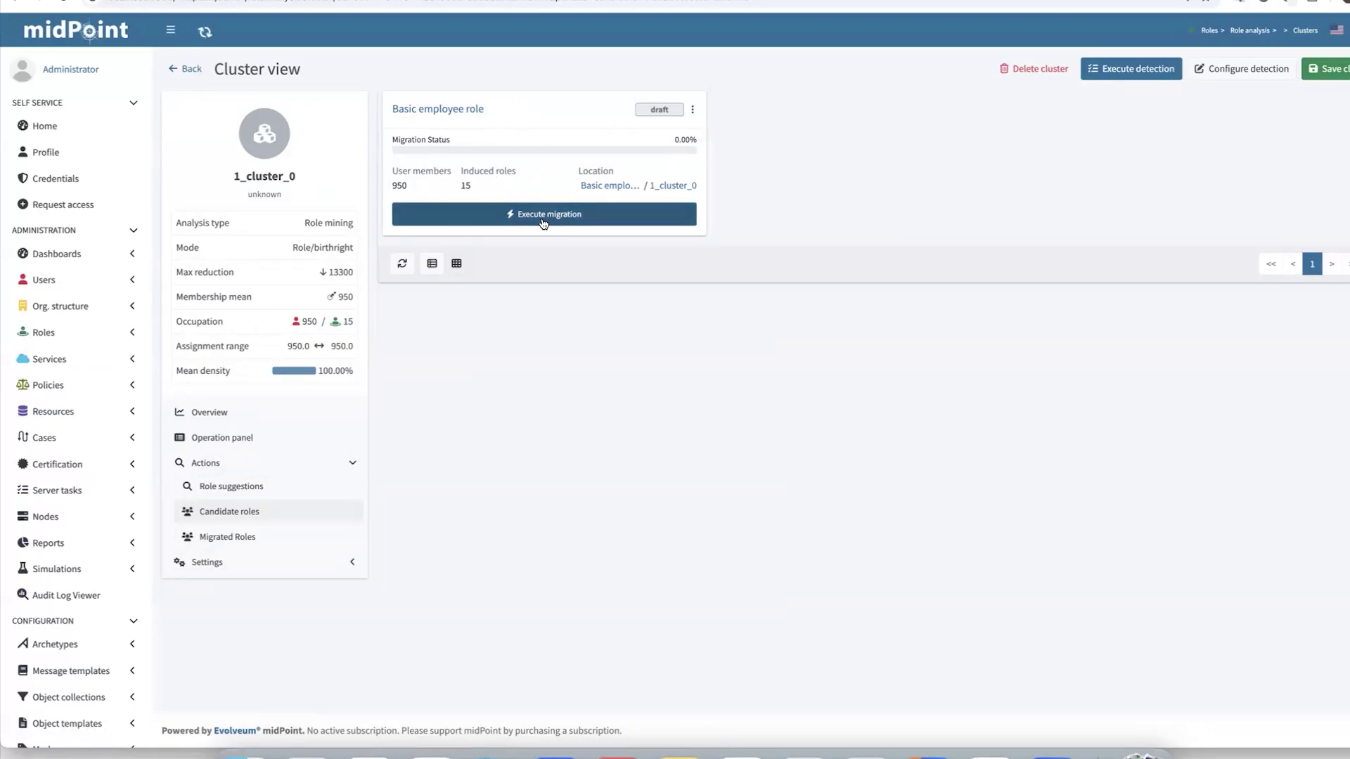
left_click(405, 268)
left_click(404, 267)
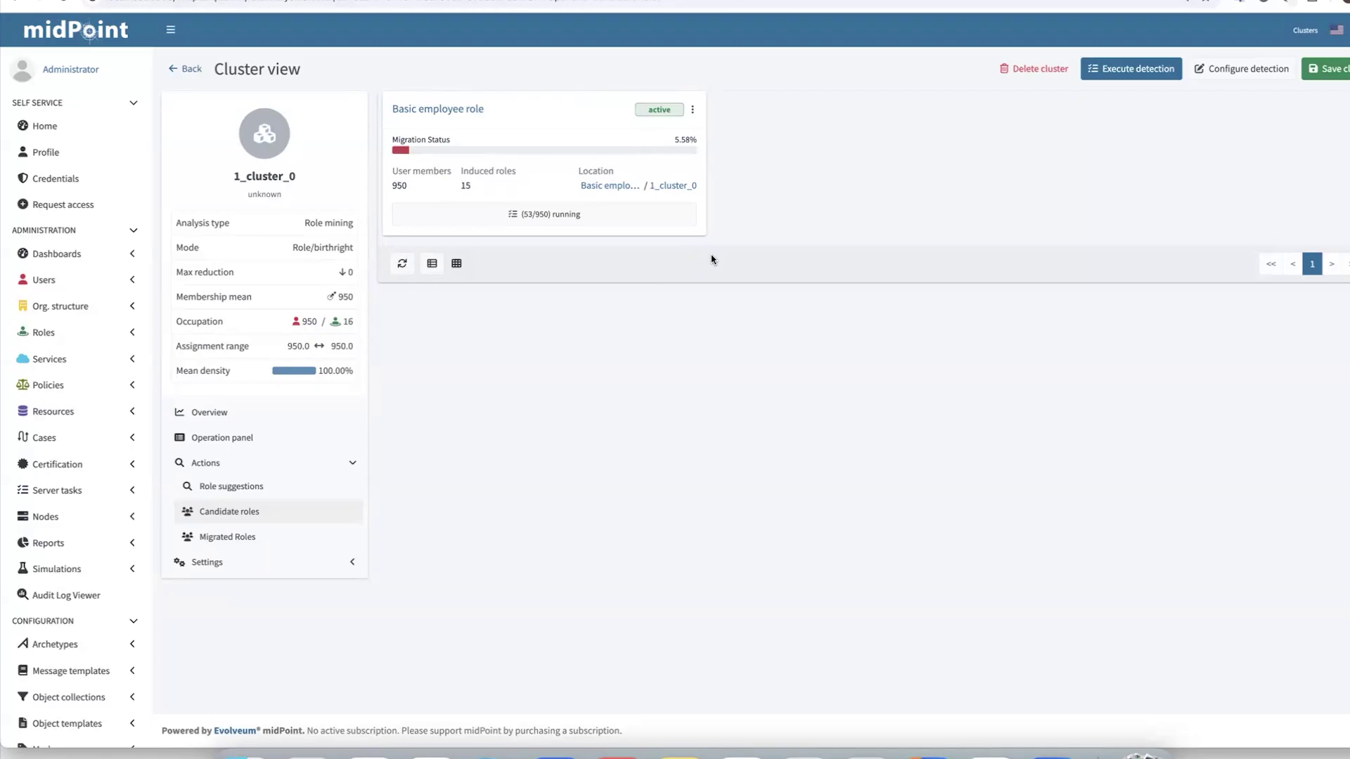
left_click(402, 263)
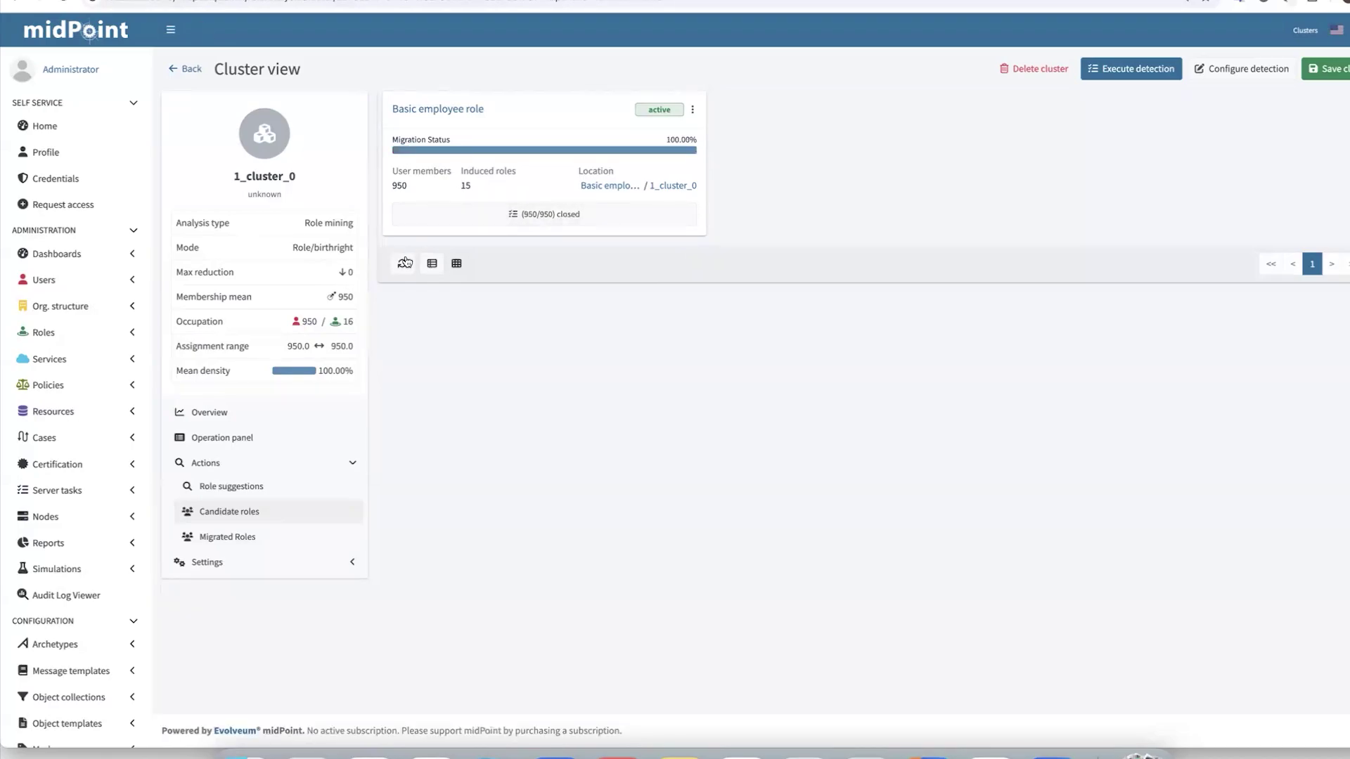
- Show the migrated Basic employee role and explore it within the 1_cluster_0 matrix
left_click(271, 542)
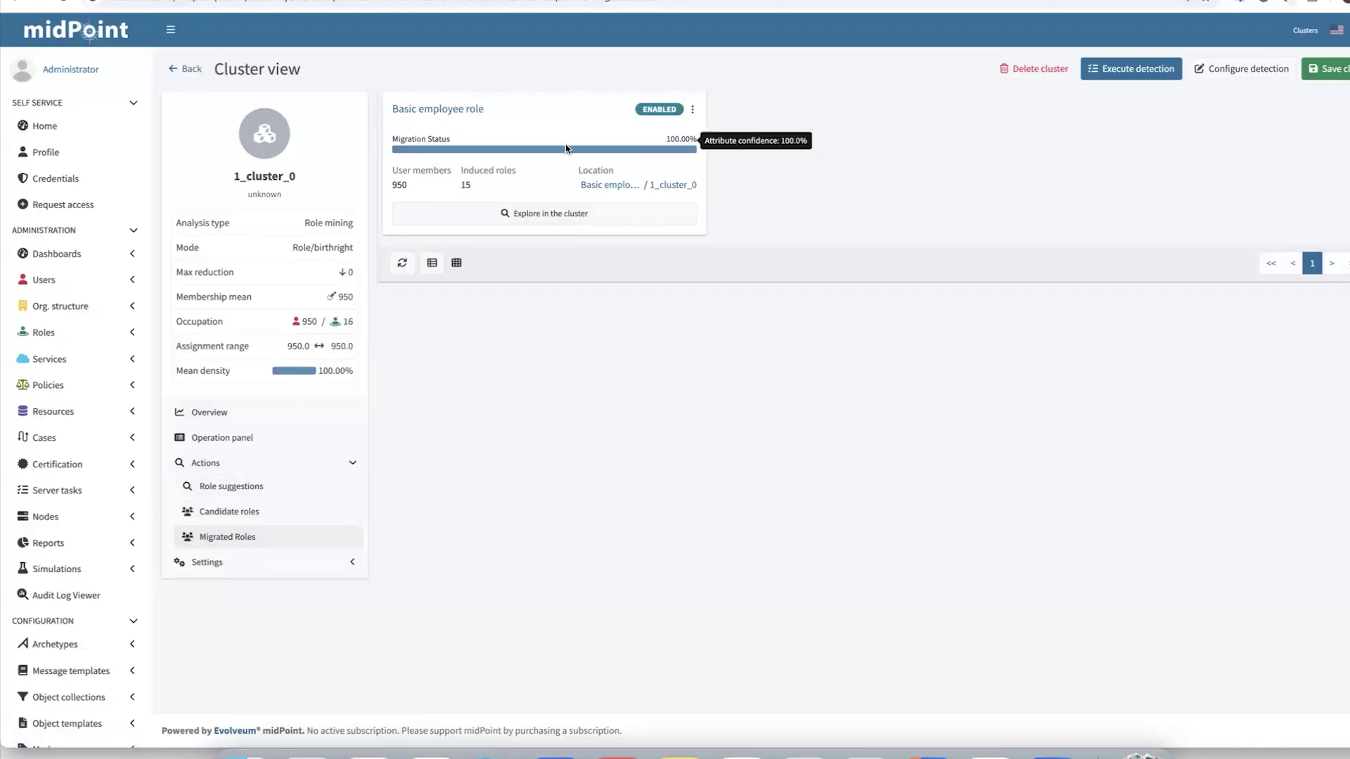
left_click(485, 218)
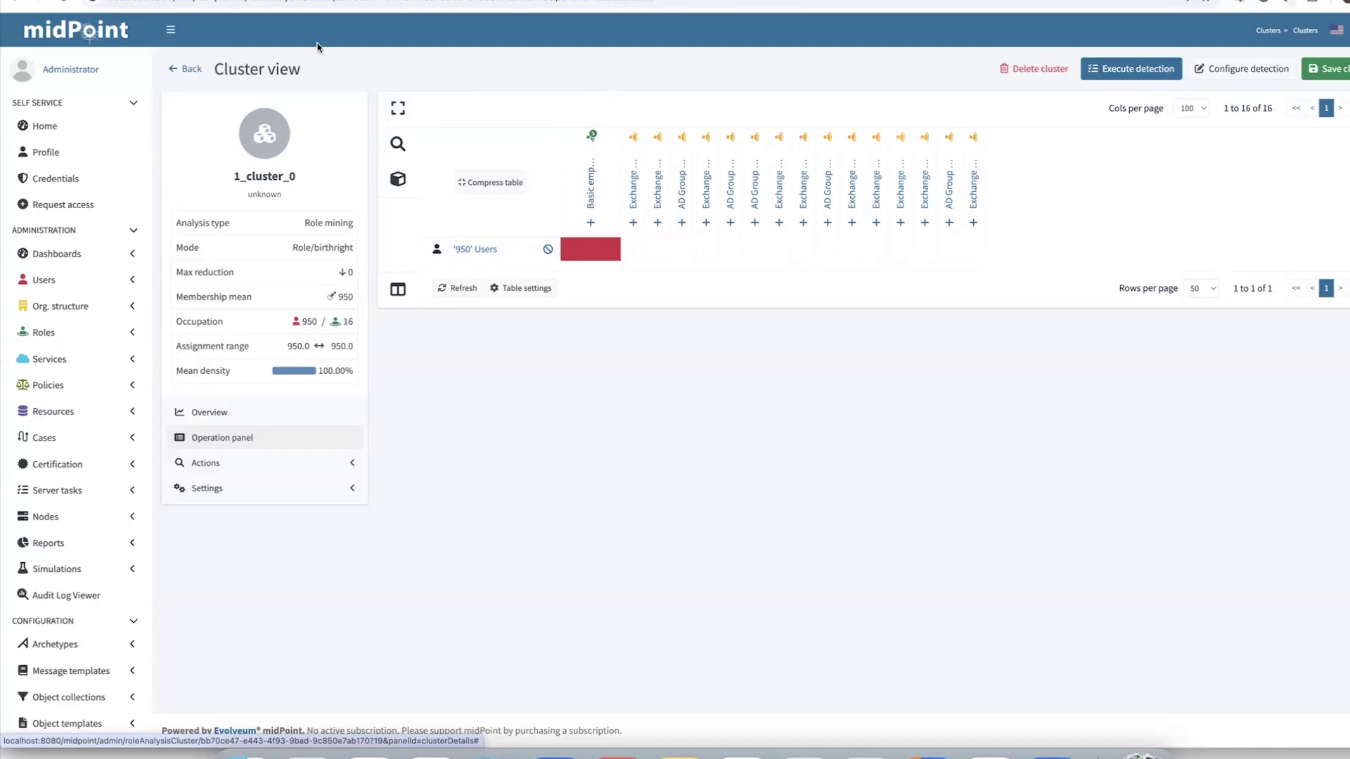
- Start a new Role Mining analysis from the Role analysis overview
left_click(87, 332)
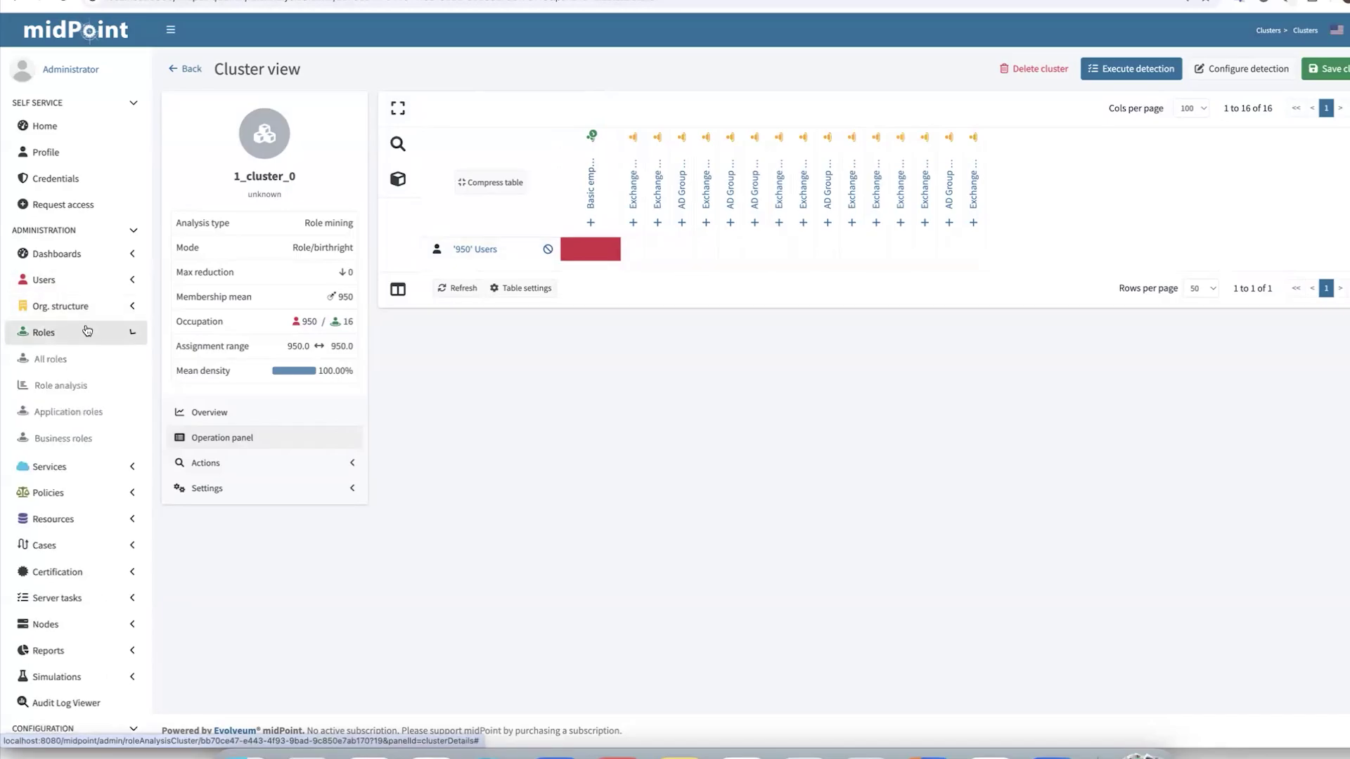
left_click(82, 385)
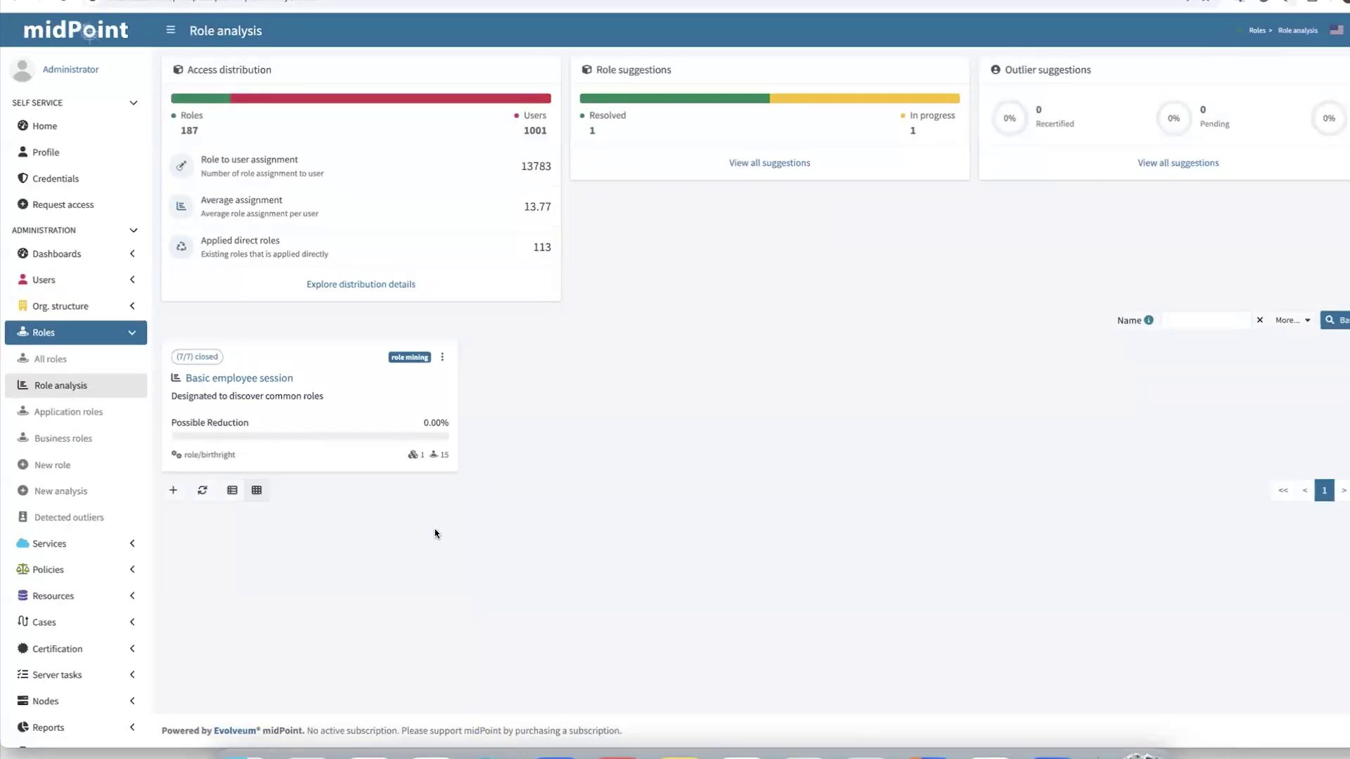
left_click(174, 492)
left_click(638, 263)
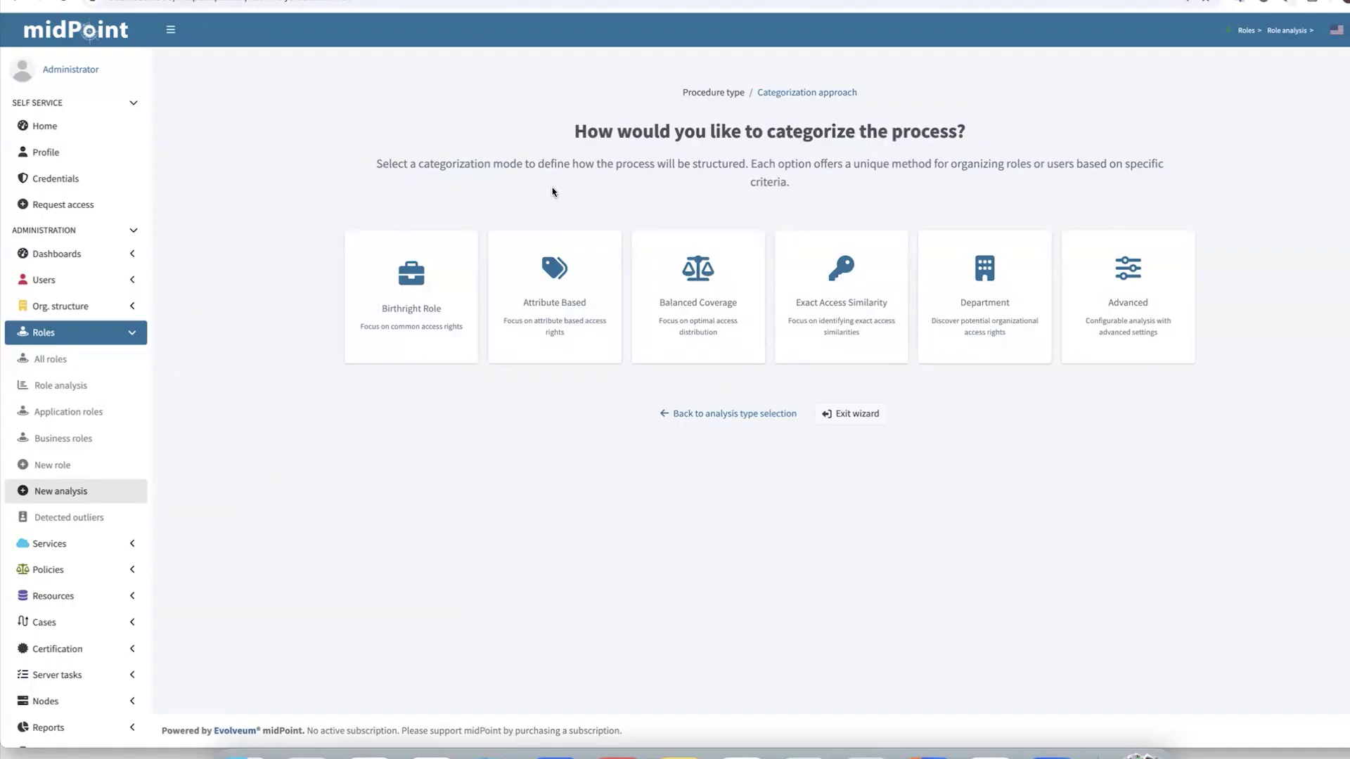
- Choose Attribute Based, name the session 'Job session', describe it as 'Designated to discover job business roles'
left_click(567, 272)
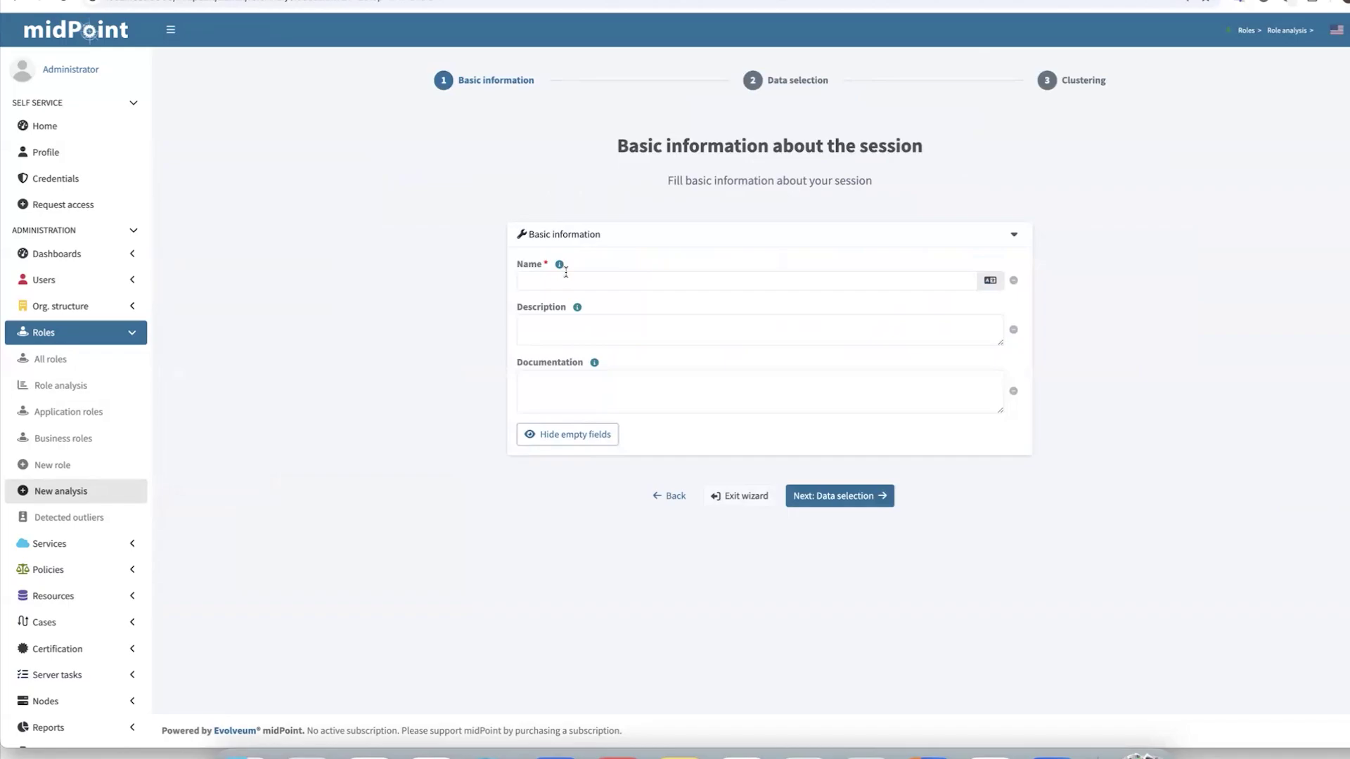
left_click(563, 276)
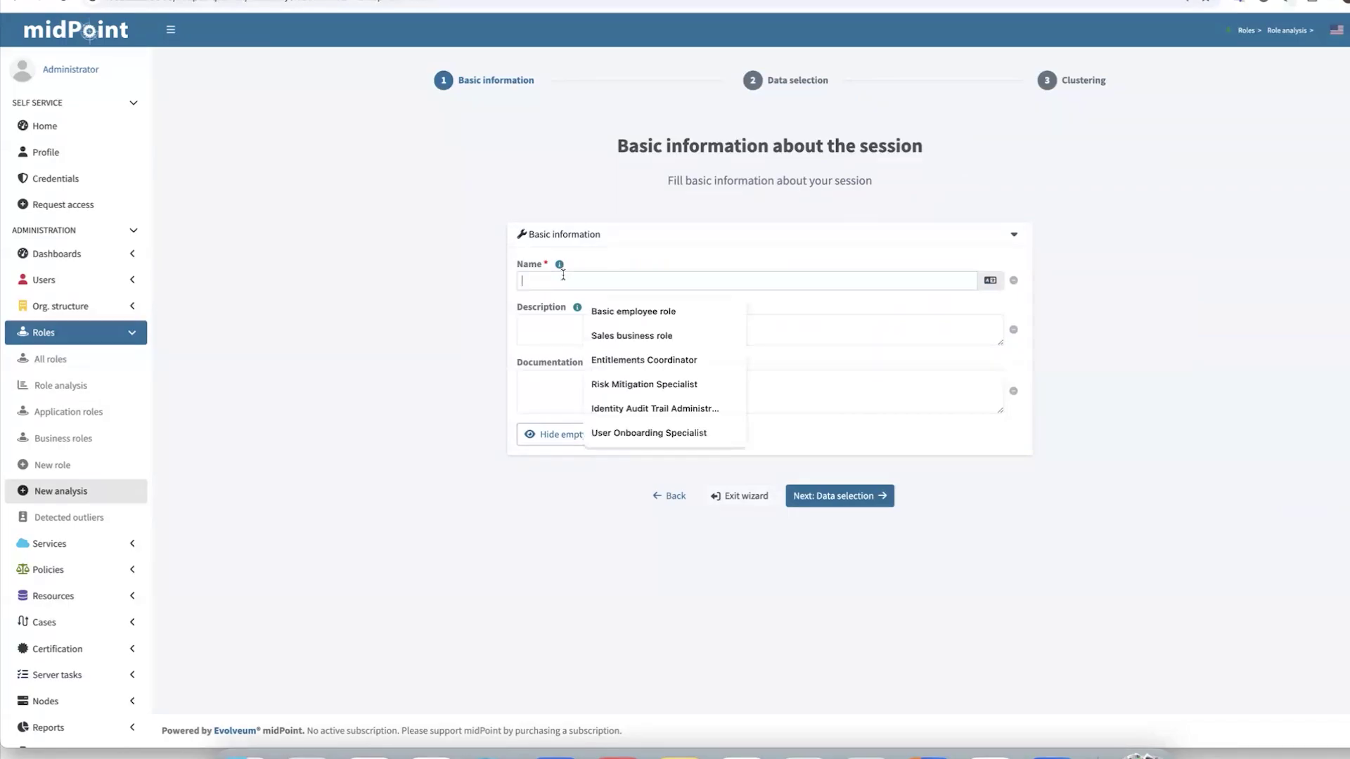
type("Job")
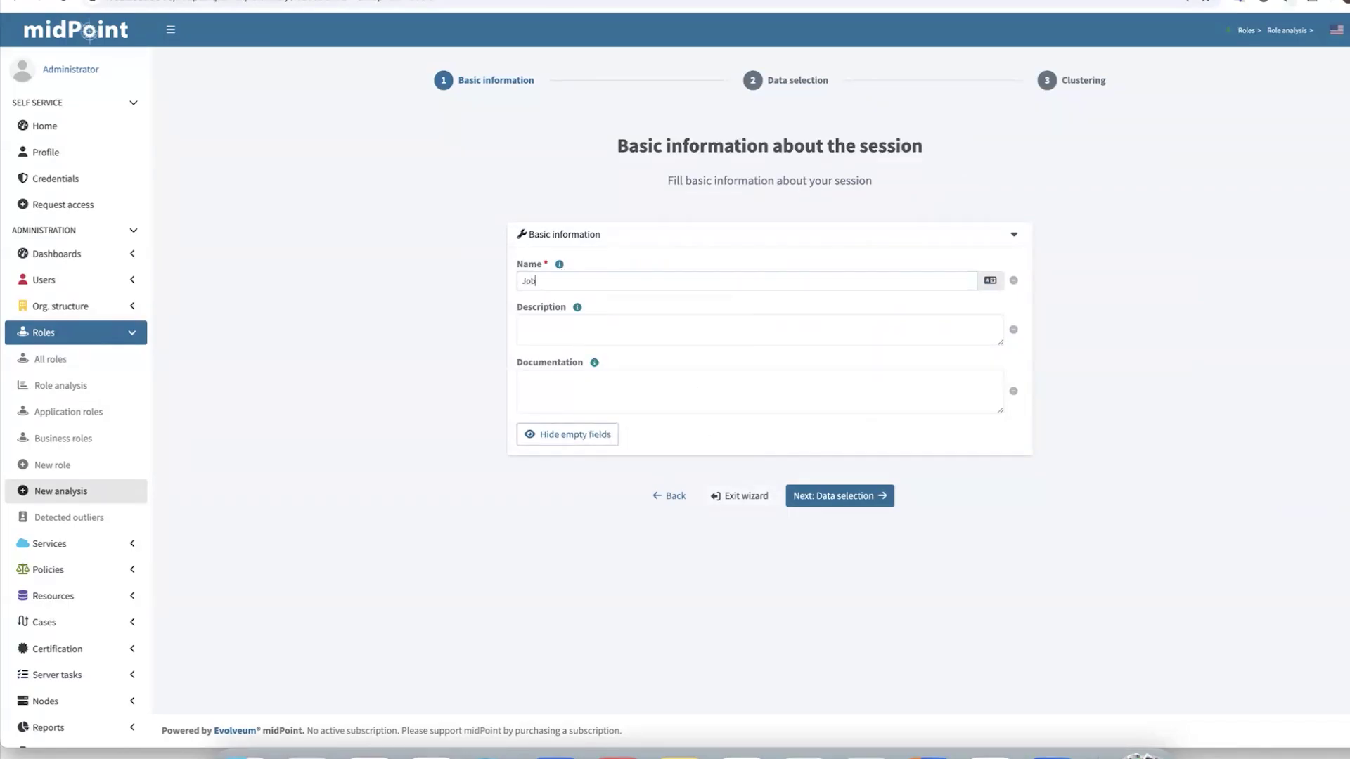
type(" session")
left_click(597, 329)
type("Designa")
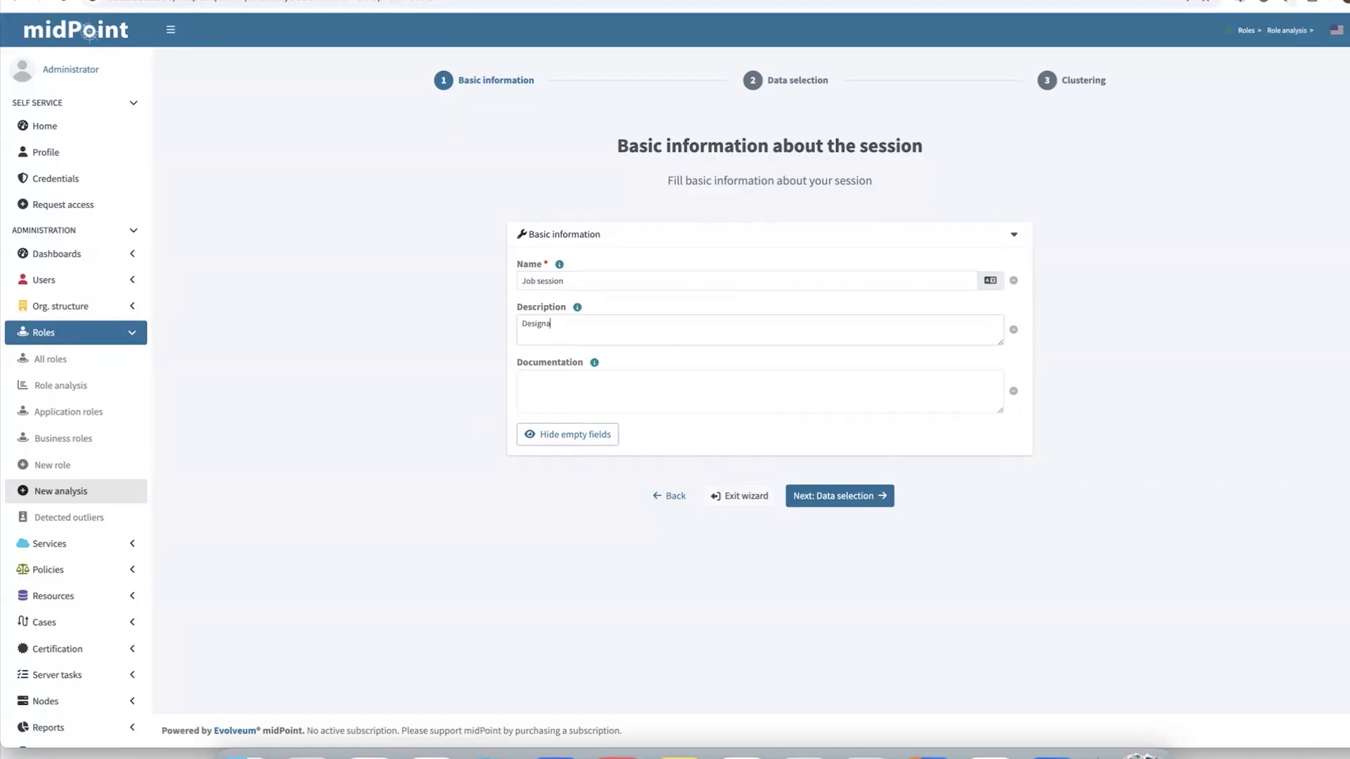
type("ted to discover job business roles")
- Advance past data selection and set clustering to group users by the 'title' attribute
left_click(839, 495)
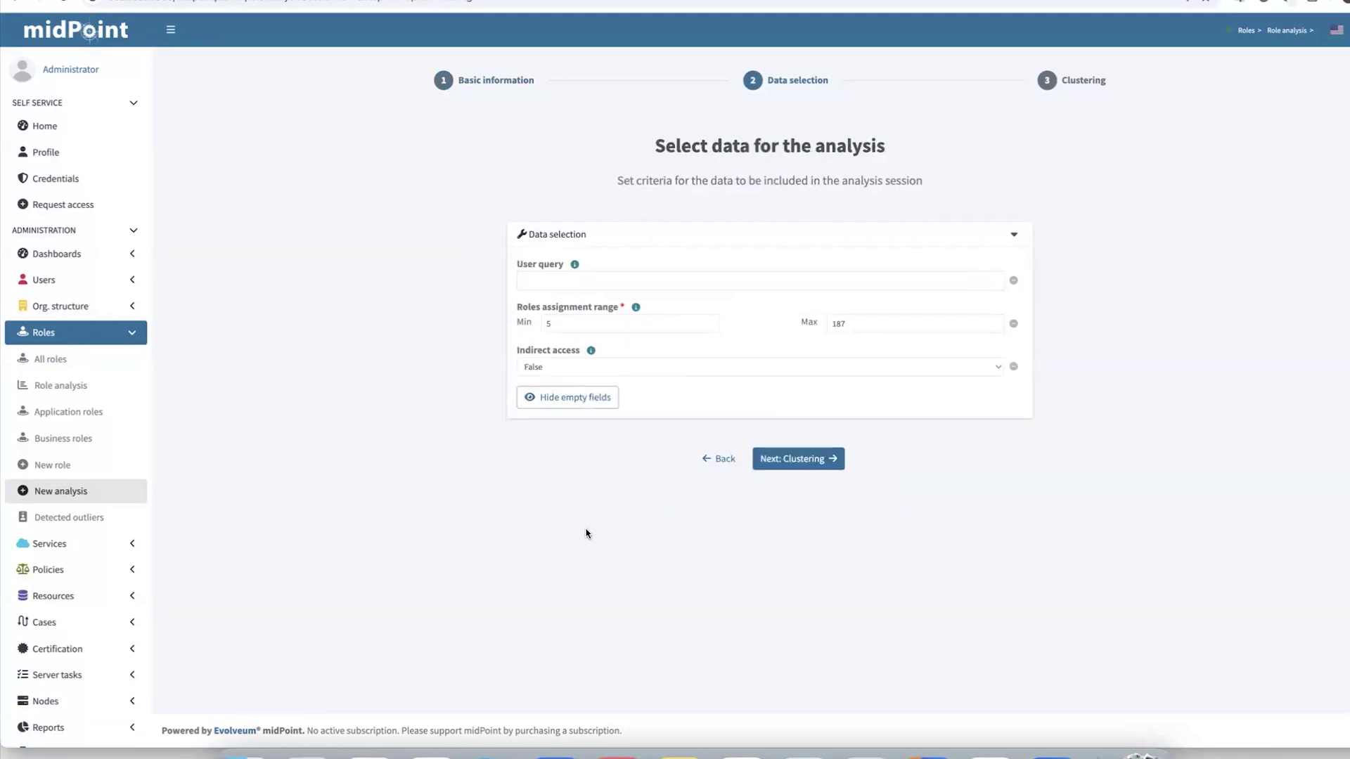
left_click(798, 460)
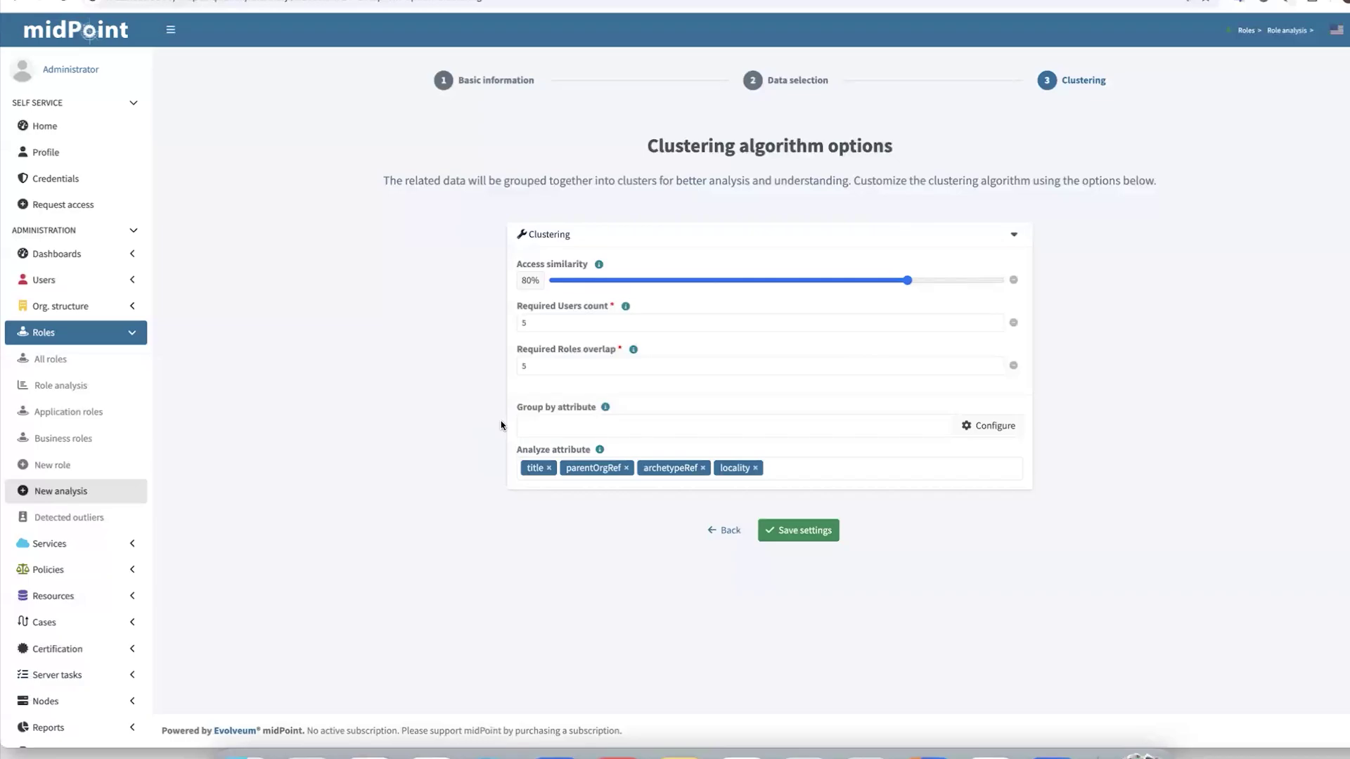
left_click(540, 420)
type("tit")
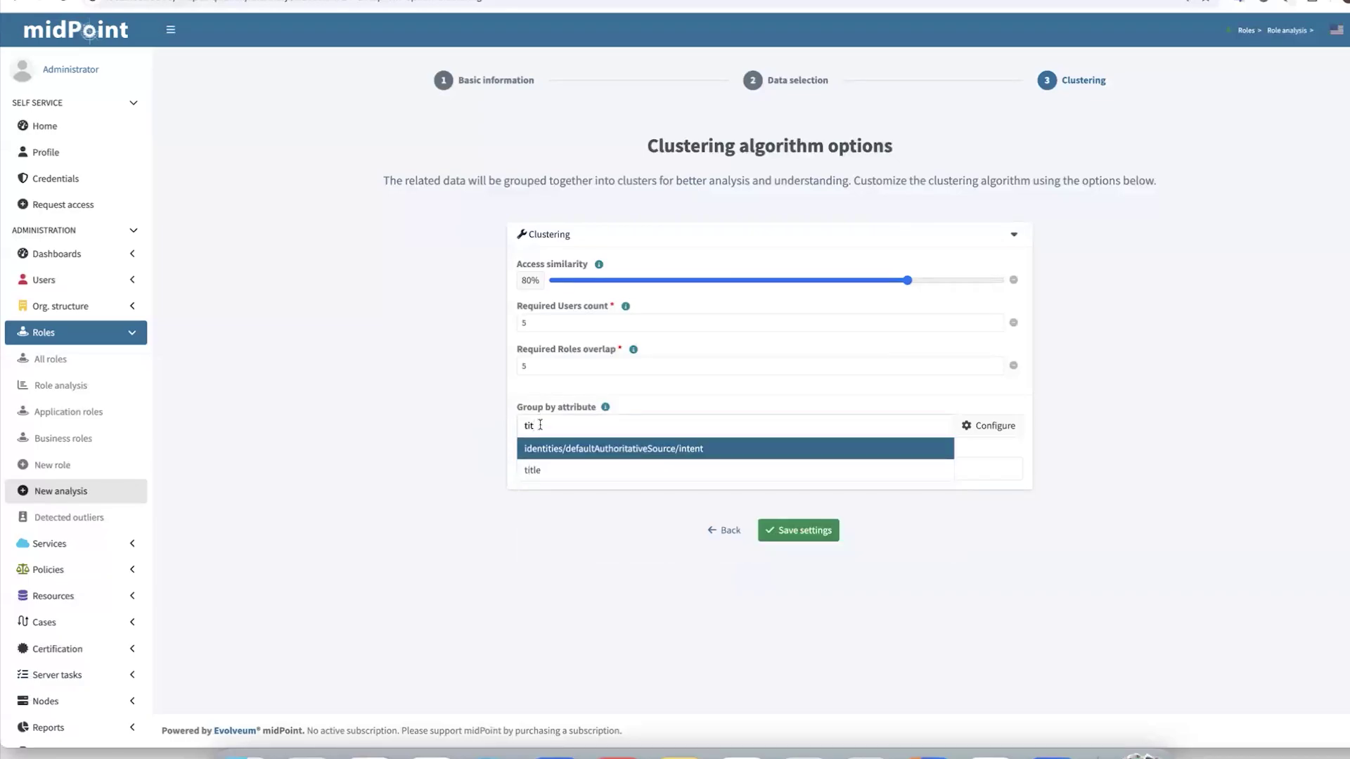
left_click(542, 469)
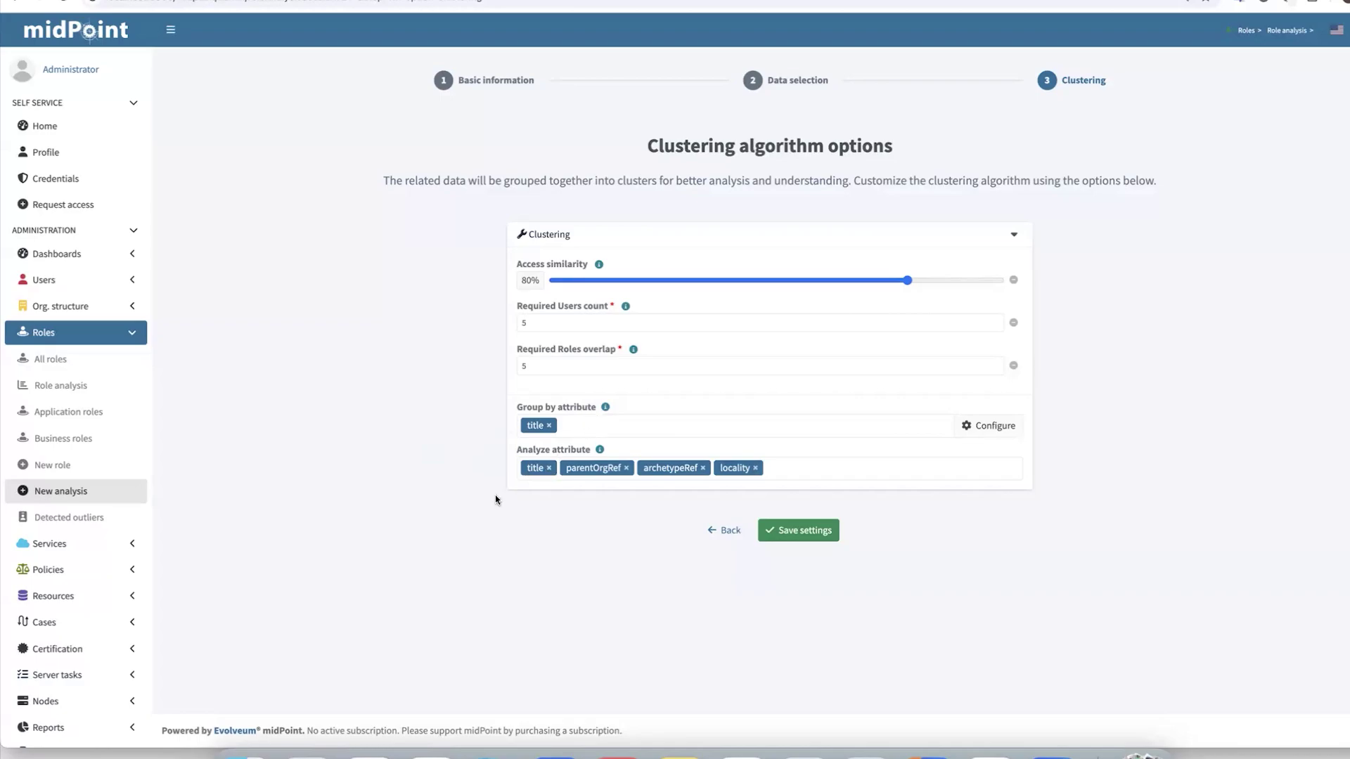
- Save the Job session settings, reload once clustering finishes, and open the Job session
left_click(818, 535)
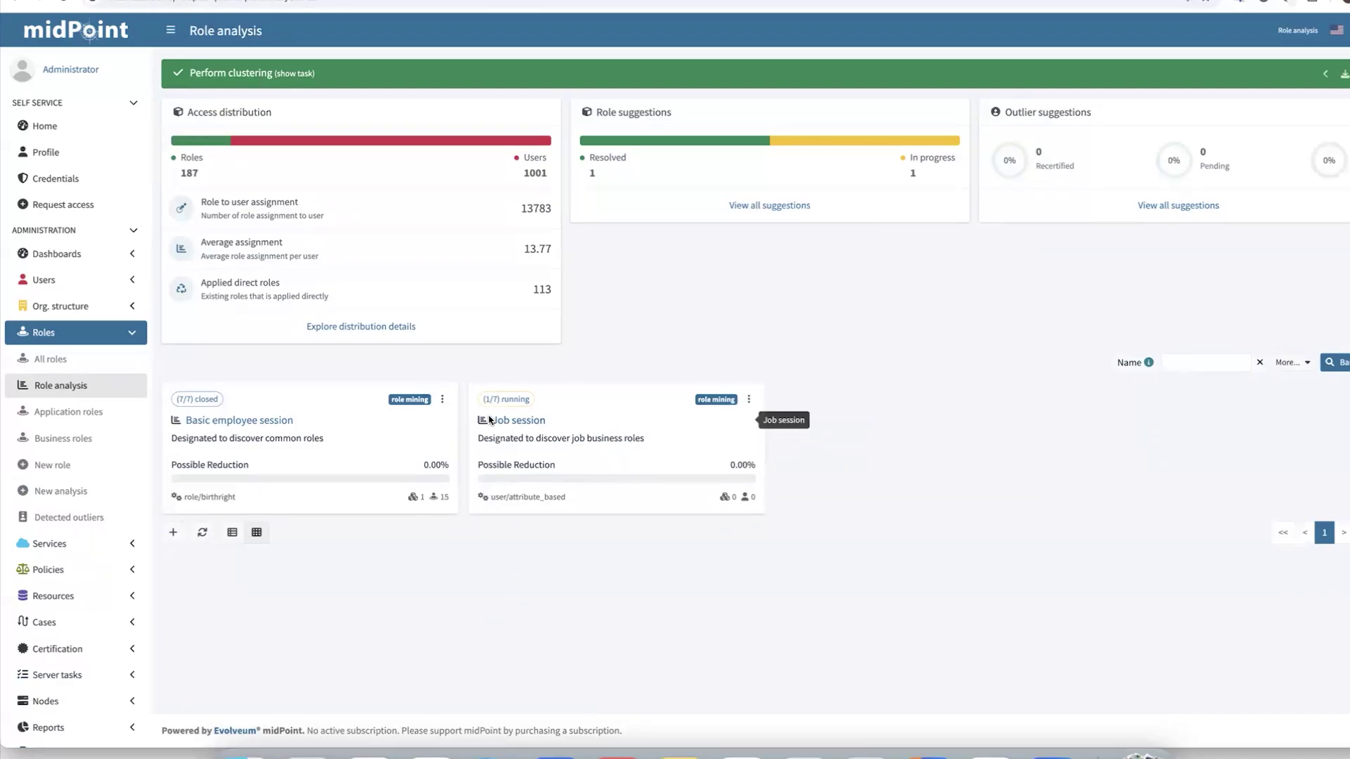
left_click(204, 535)
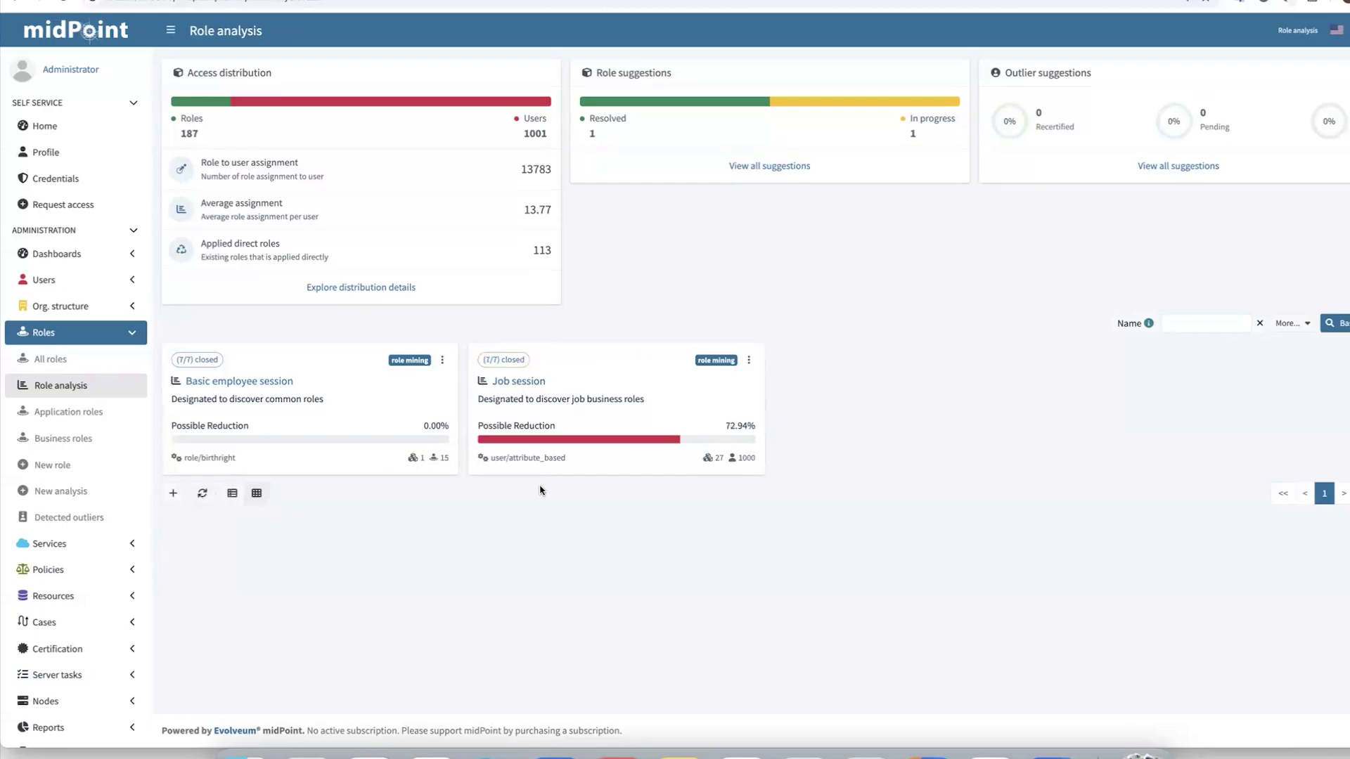
left_click(520, 381)
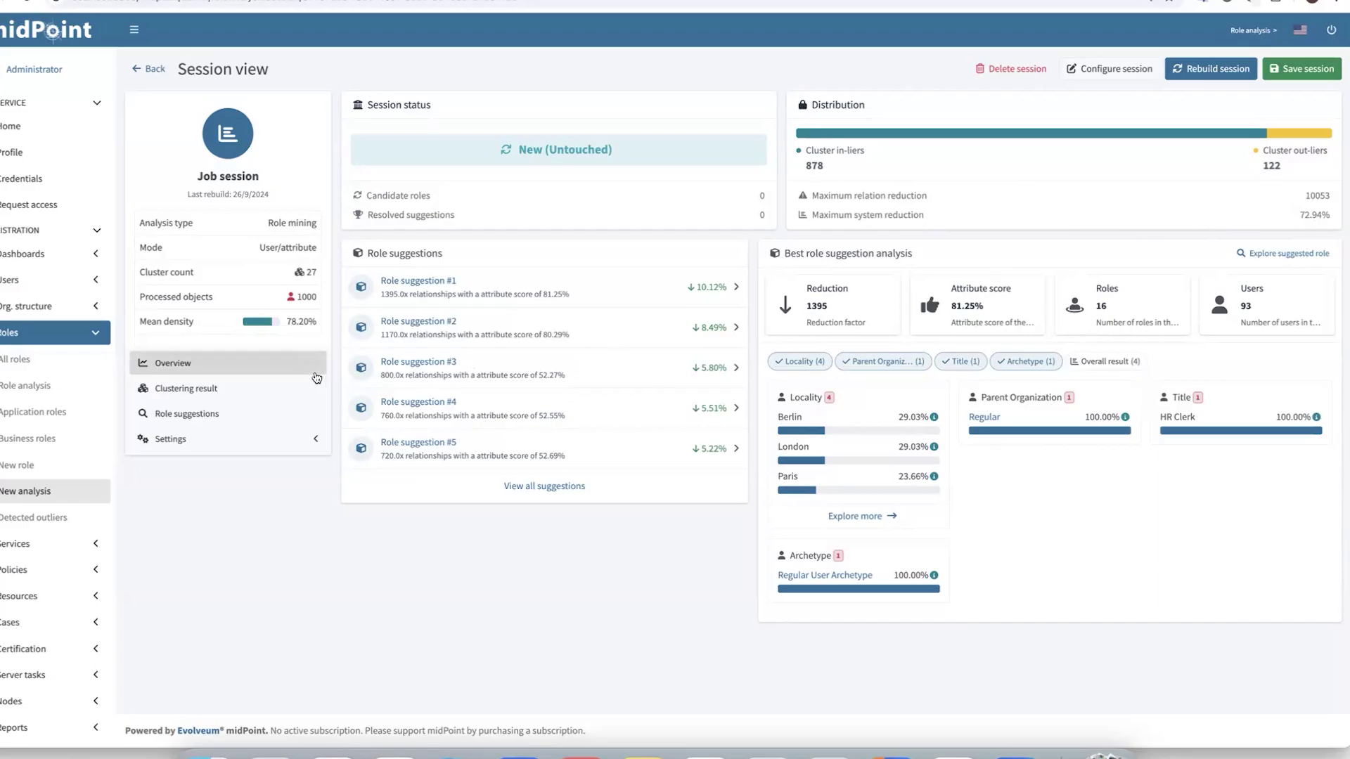
- List the Job session's clusters and preview the title-salesperson cluster's membership chart
left_click(270, 386)
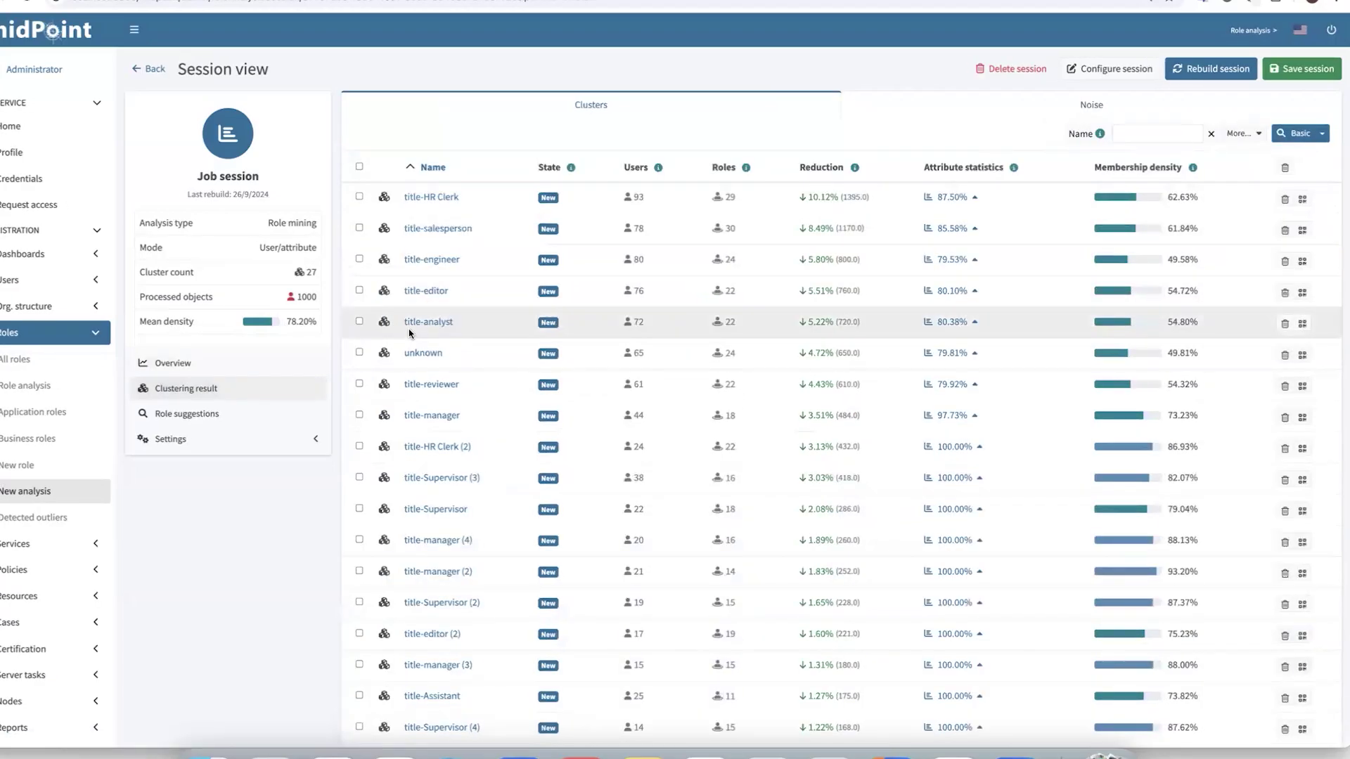
scroll(422, 334, "down", 1)
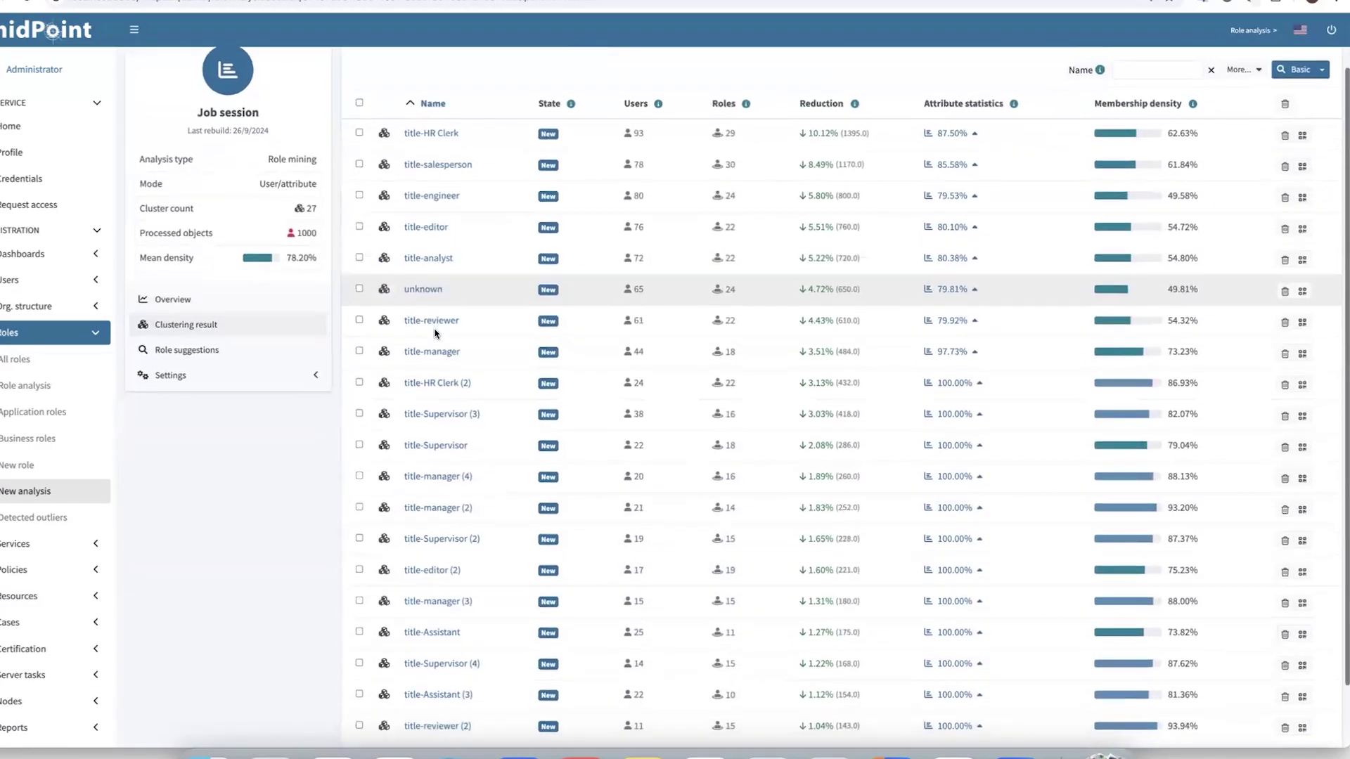
scroll(435, 333, "up", 1)
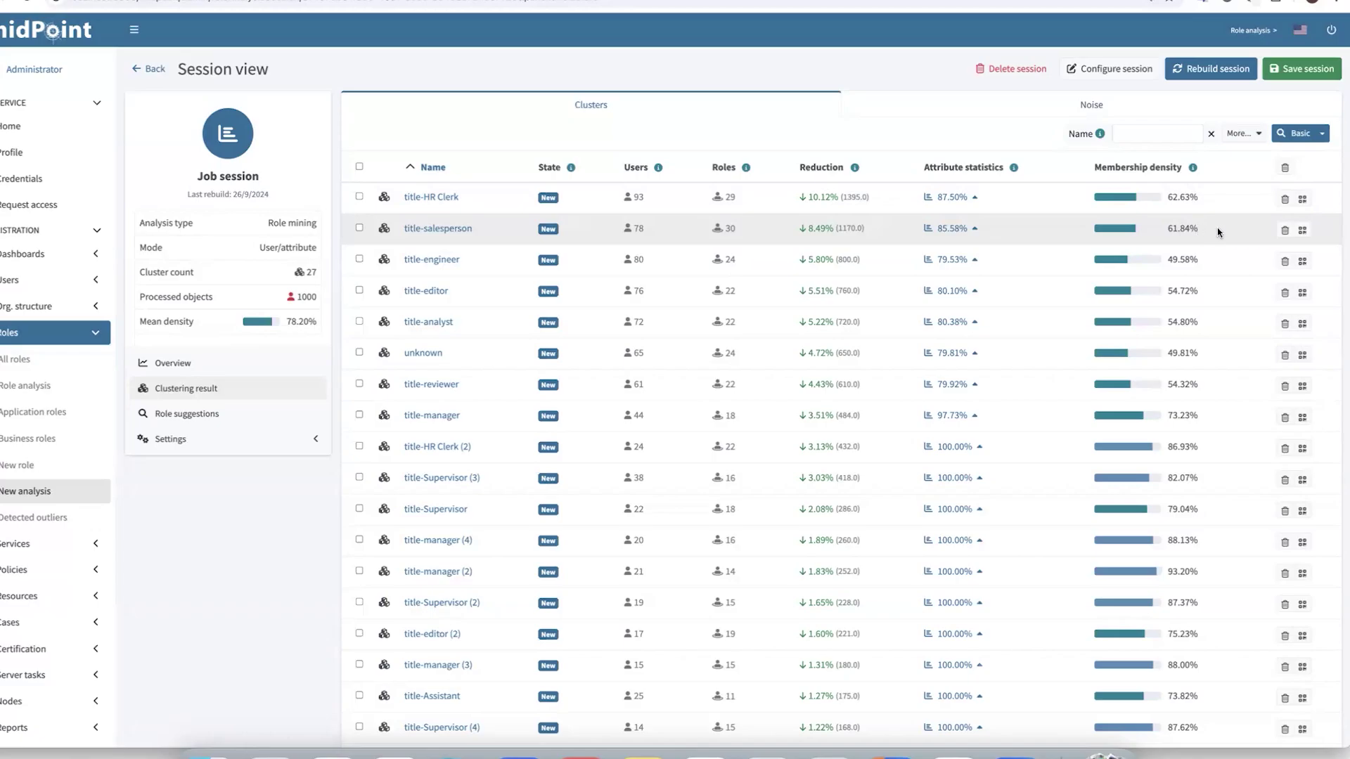
left_click(1304, 230)
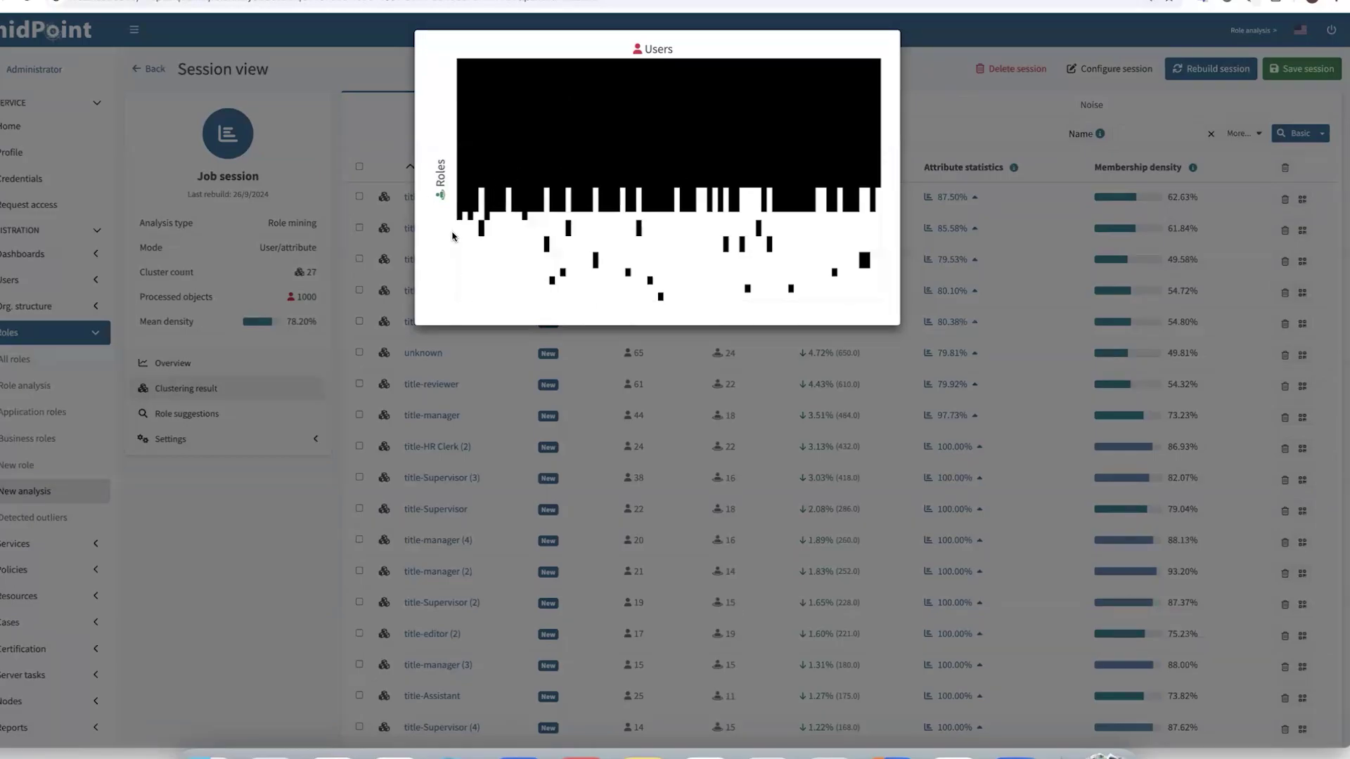
- Open the title-salesperson cluster's operation panel and highlight the detected 16-role pattern
left_click(337, 232)
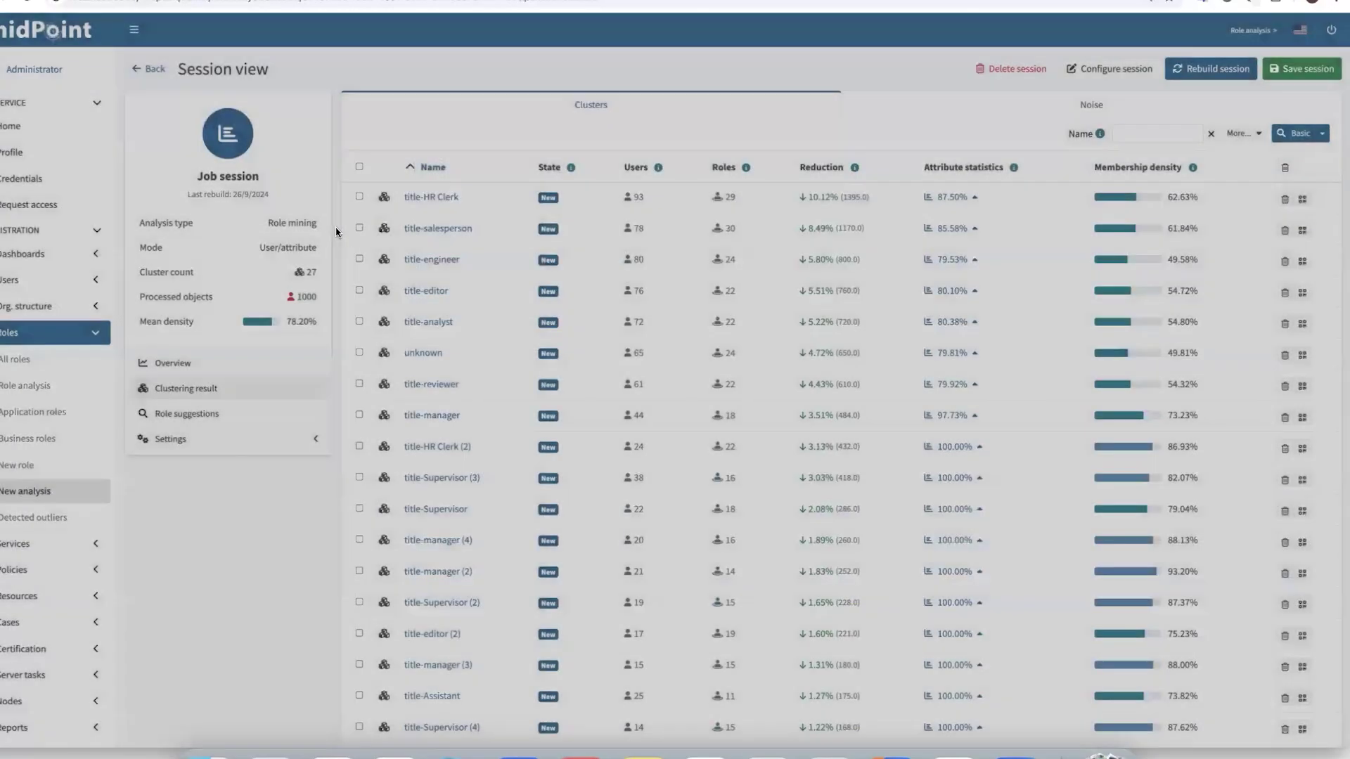
left_click(447, 229)
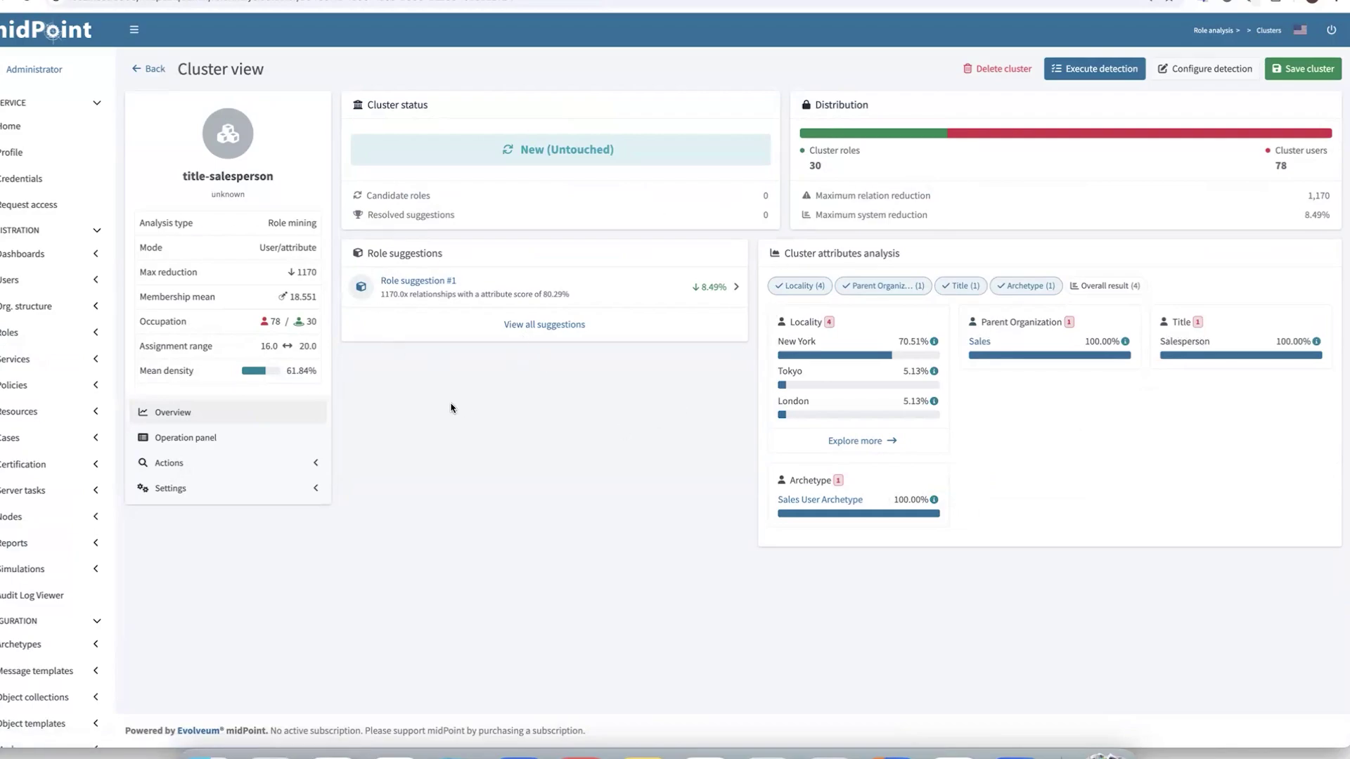
left_click(251, 441)
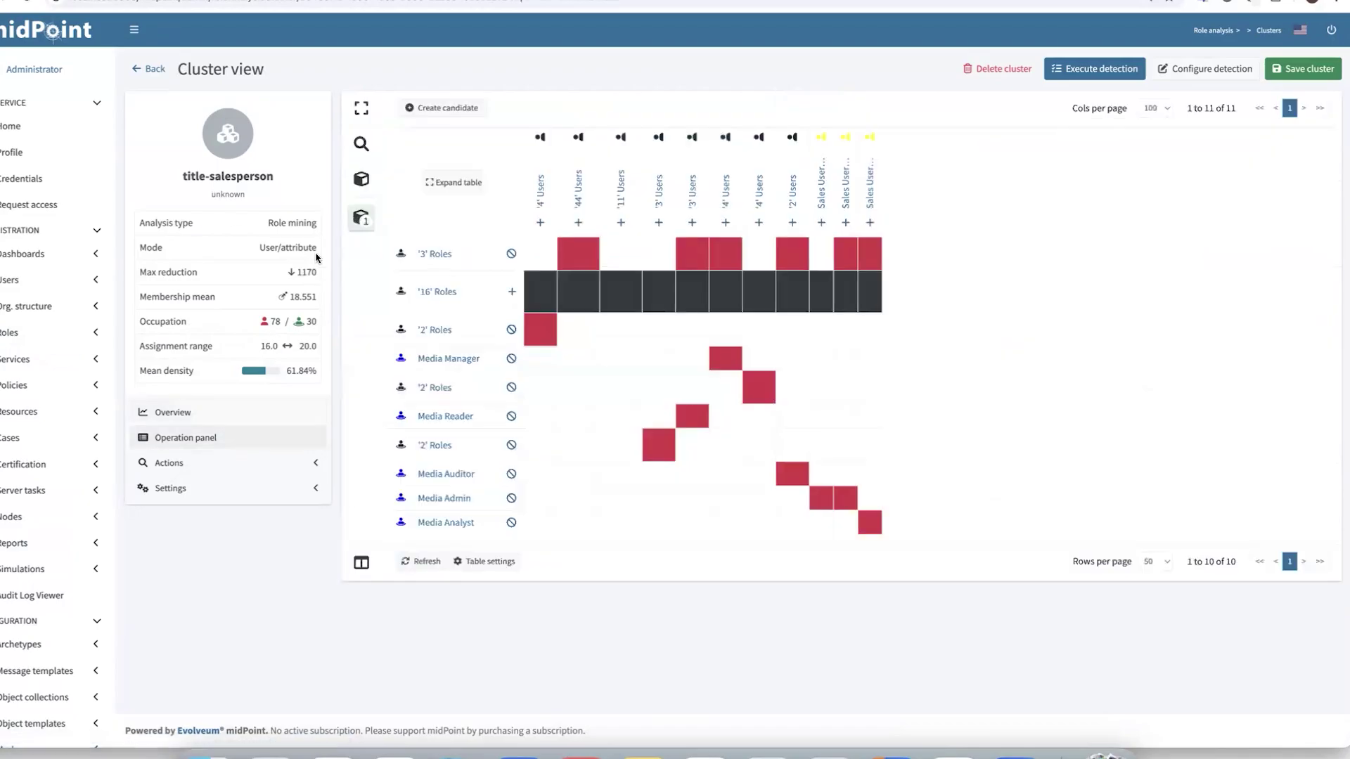
left_click(353, 230)
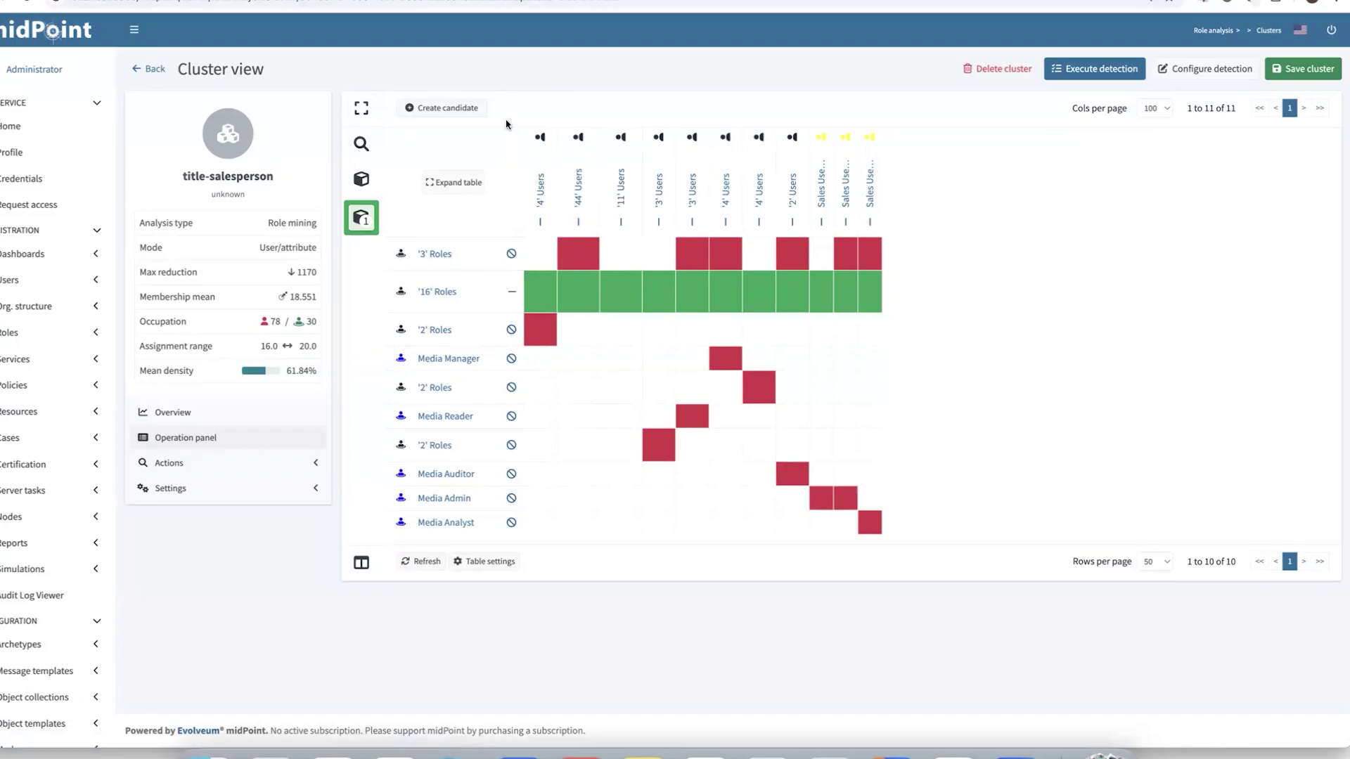
- Create 'Sales business role' from the 16-role pattern, save it, and return to the cluster
left_click(476, 117)
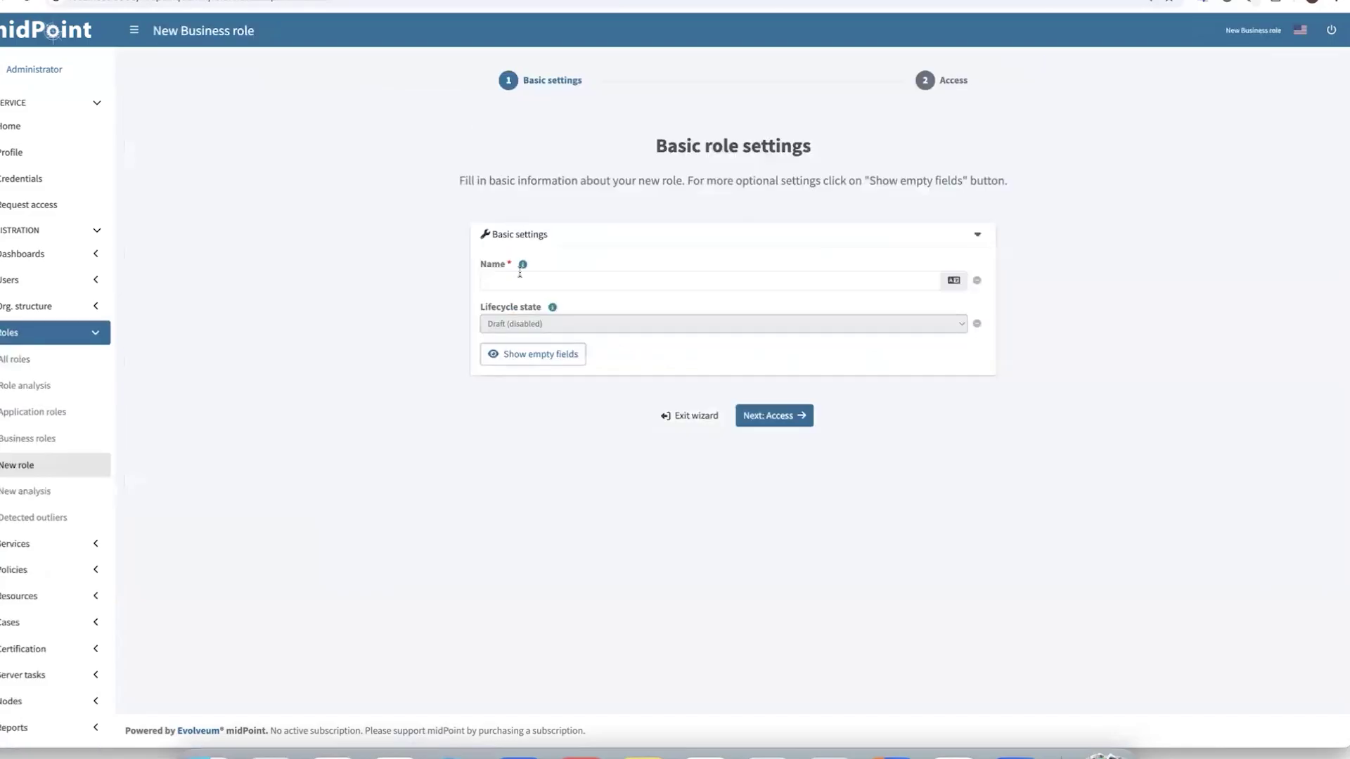
left_click(521, 280)
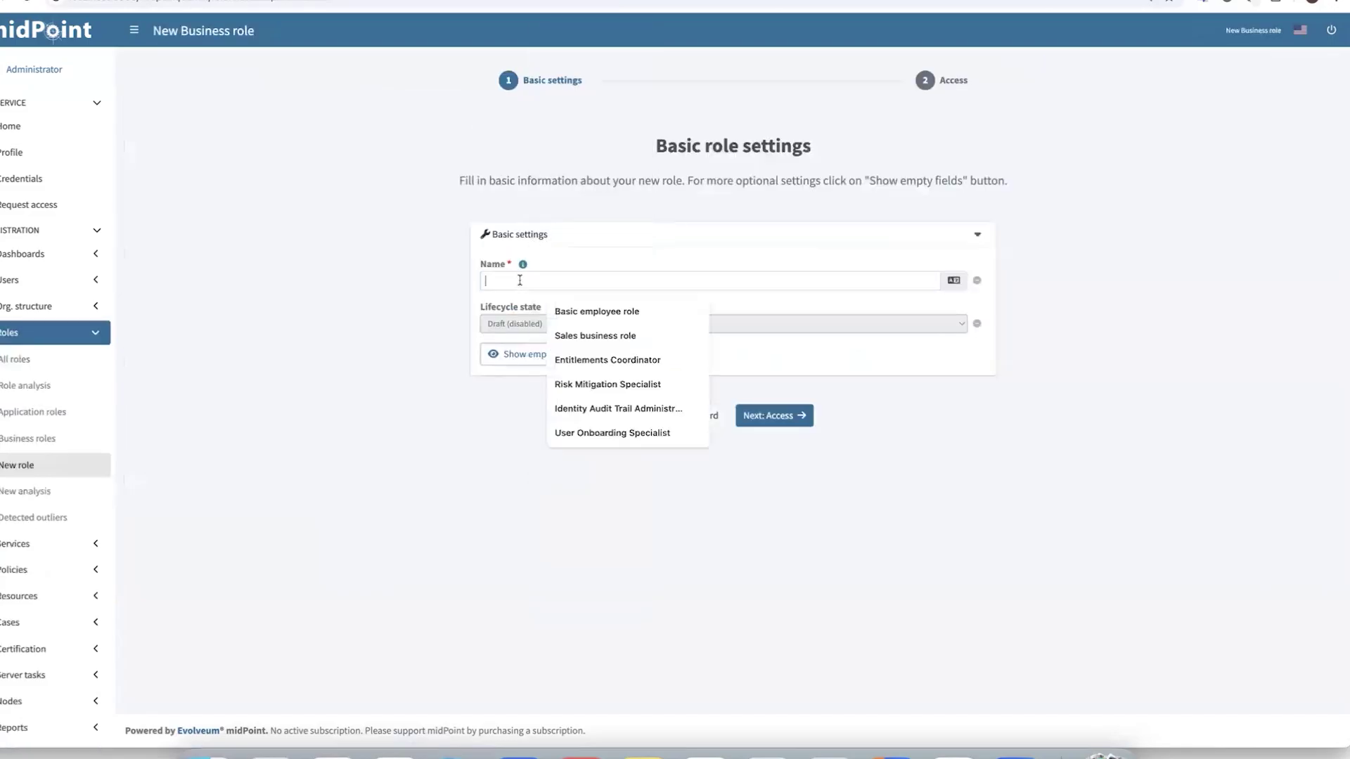
type("Sales business role")
left_click(757, 421)
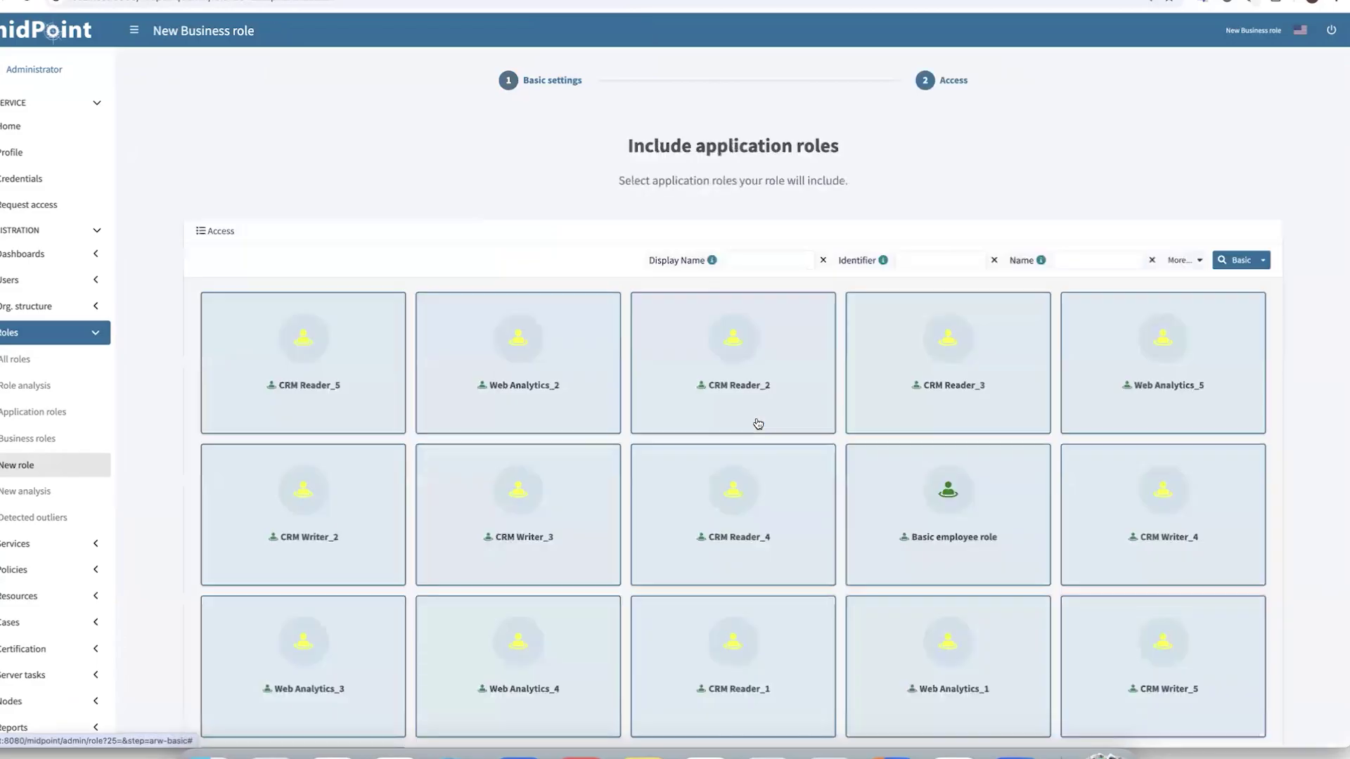
scroll(758, 423, "down", 5)
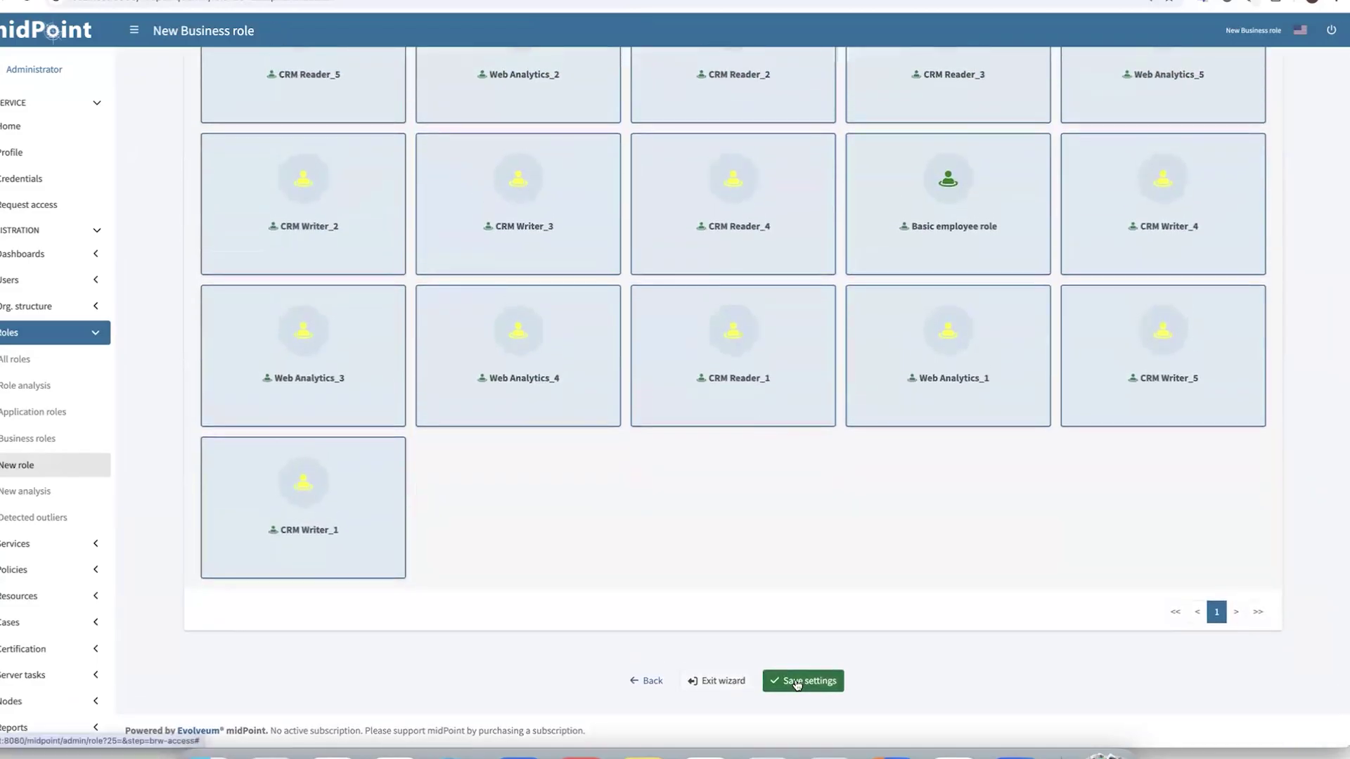
left_click(796, 682)
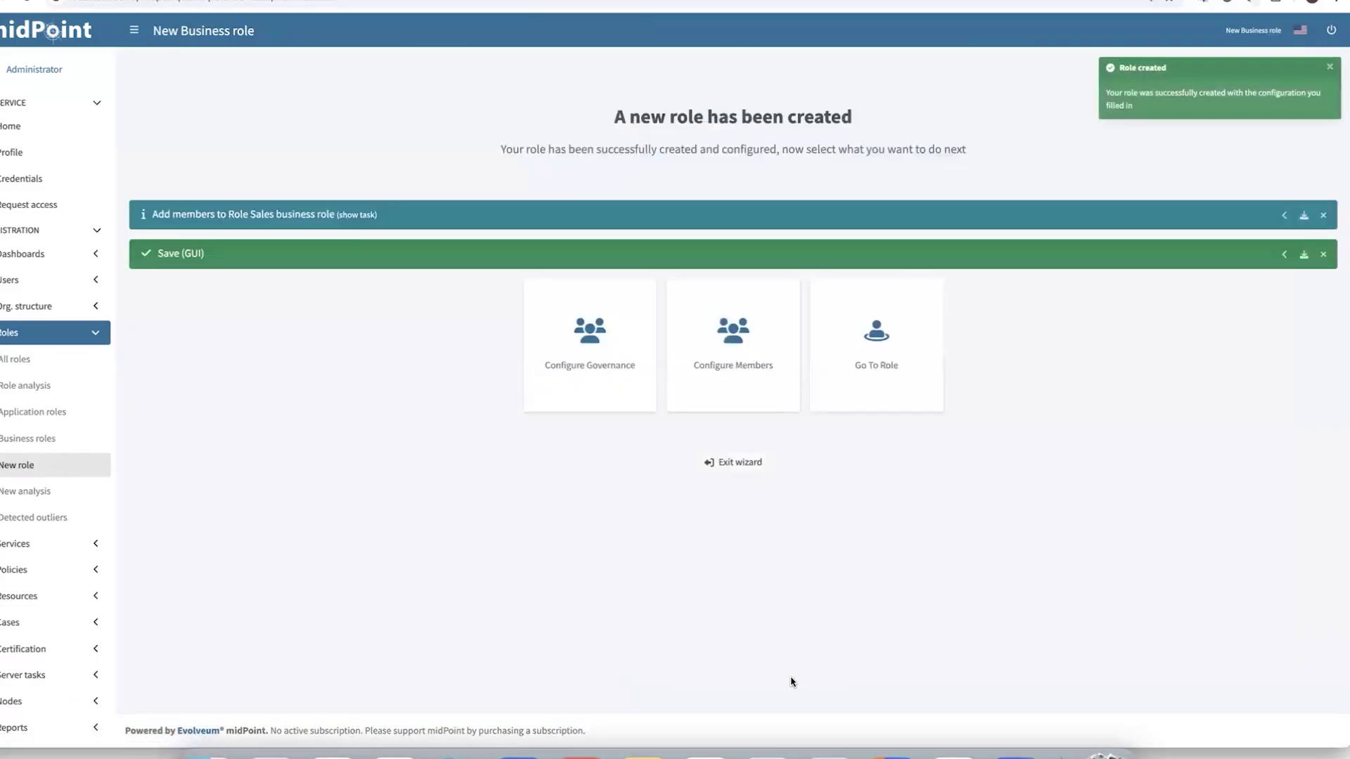
left_click(735, 463)
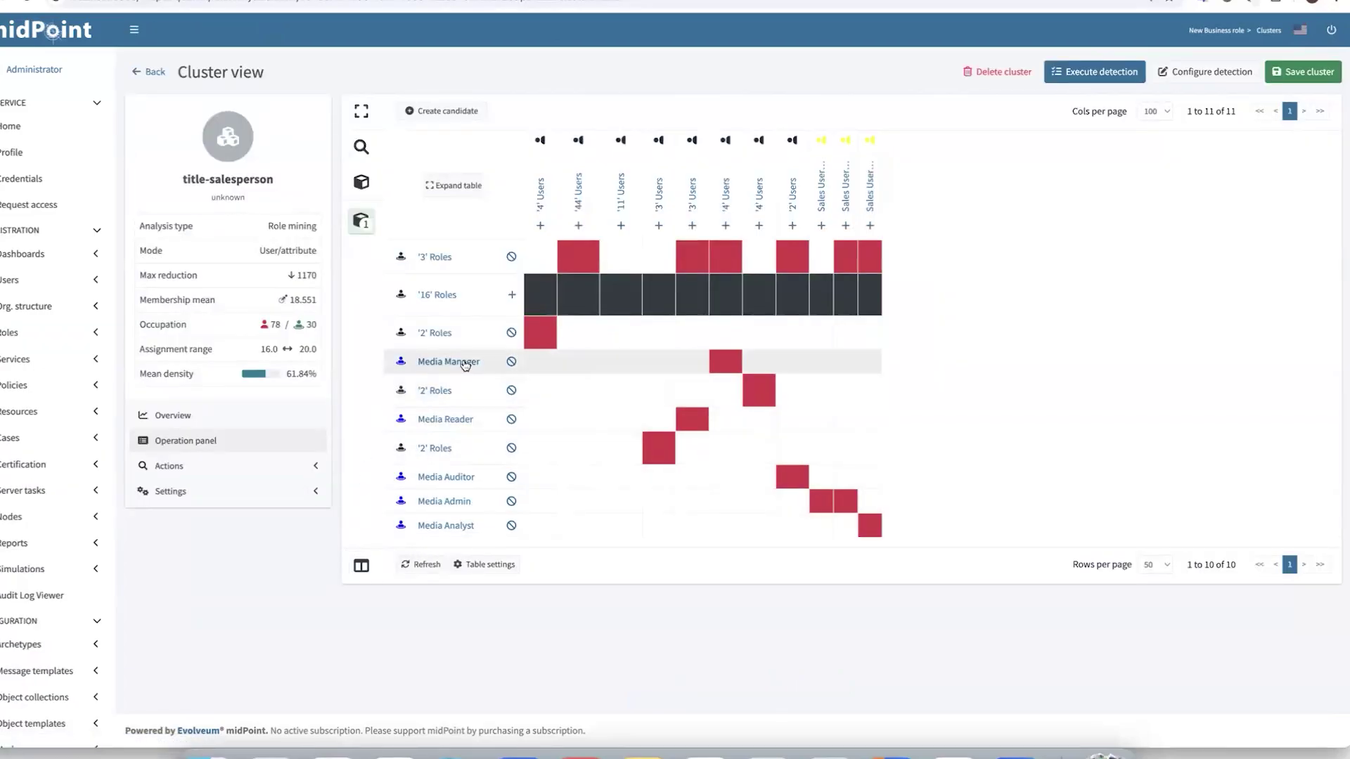
- Highlight the Sales business role candidate on the title-salesperson matrix using Candidate role view
left_click(361, 566)
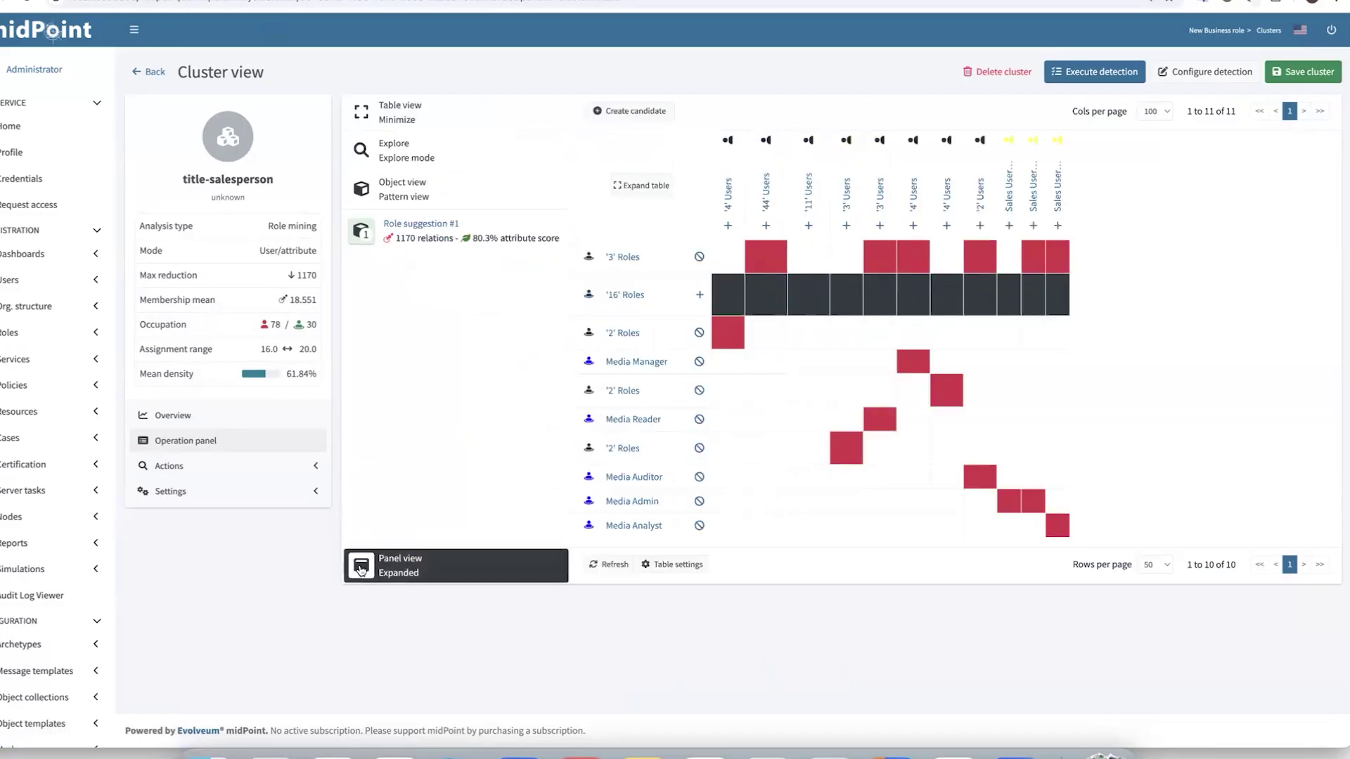
left_click(434, 195)
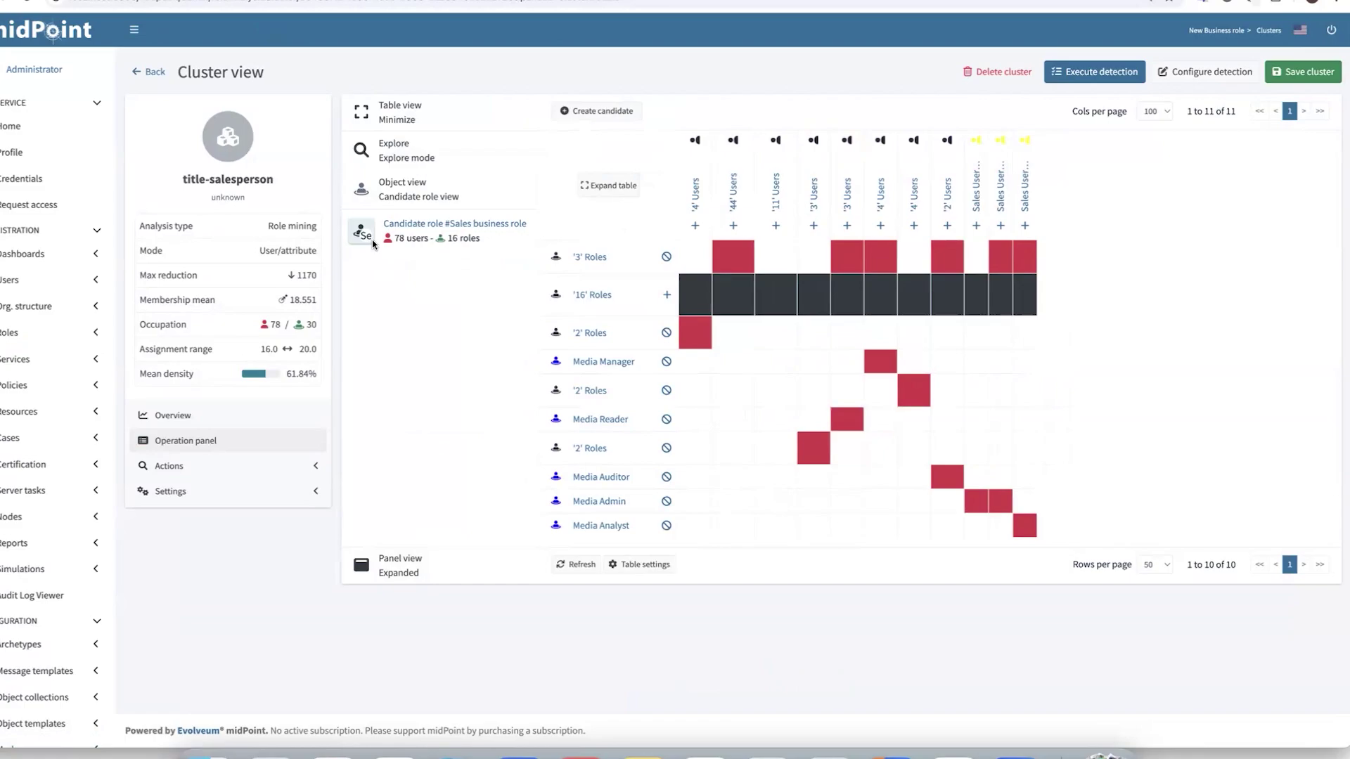
left_click(373, 241)
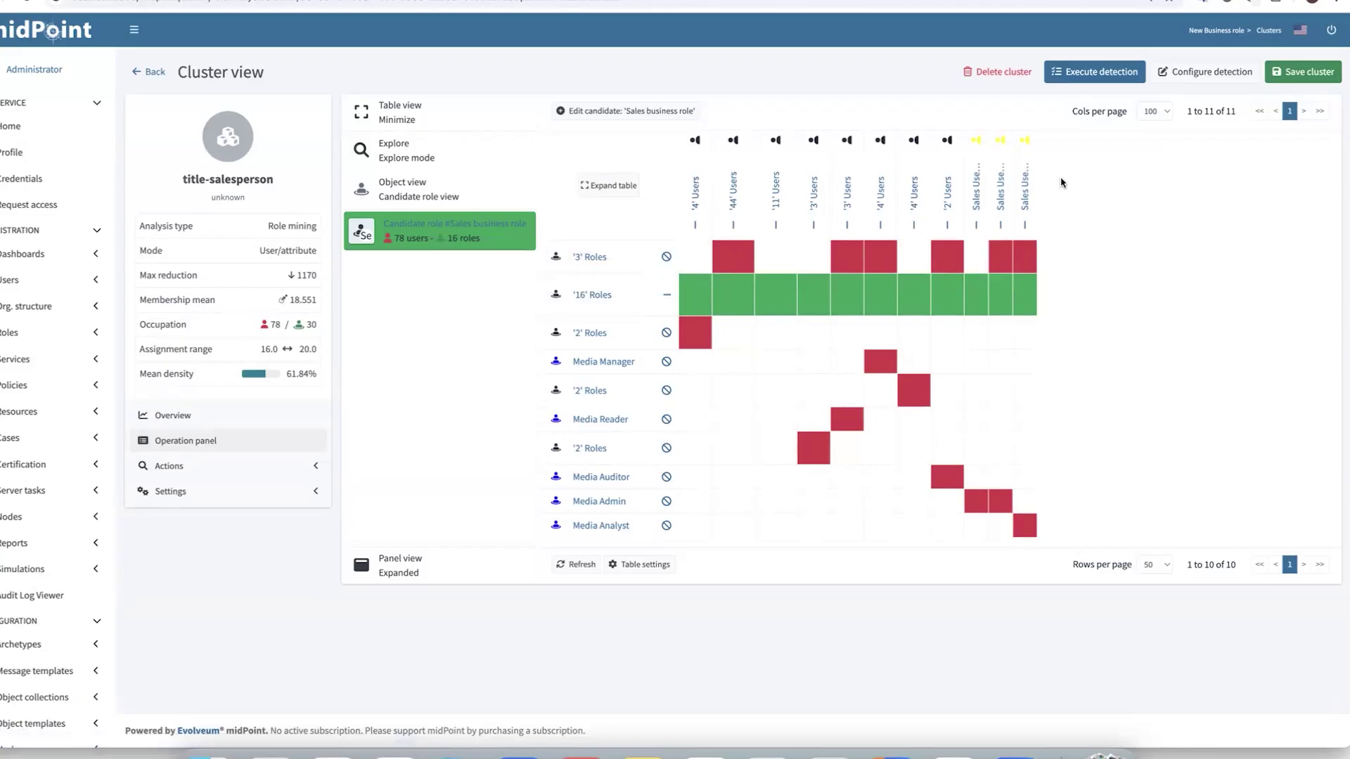
- Migrate the Sales business role for all 78 users and explore it in the cluster matrix
left_click(195, 465)
left_click(184, 515)
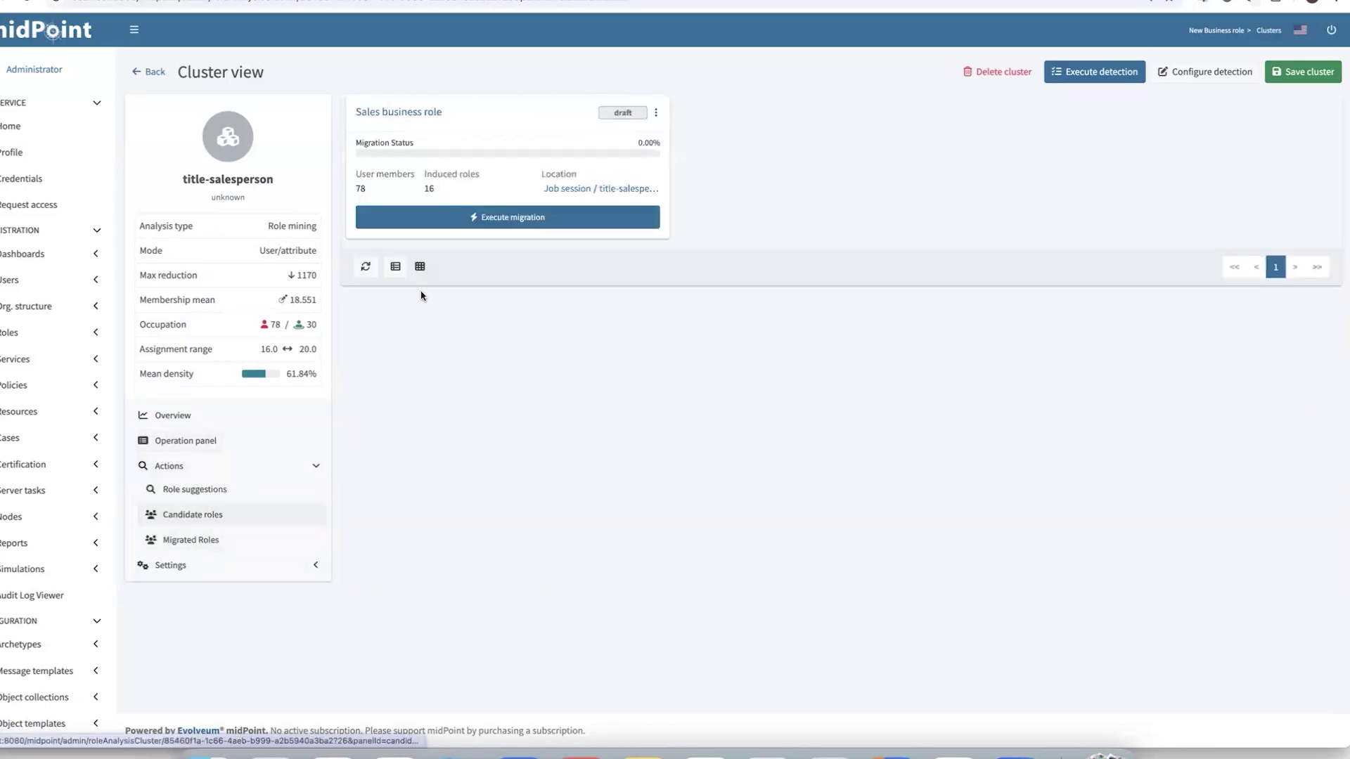
left_click(501, 217)
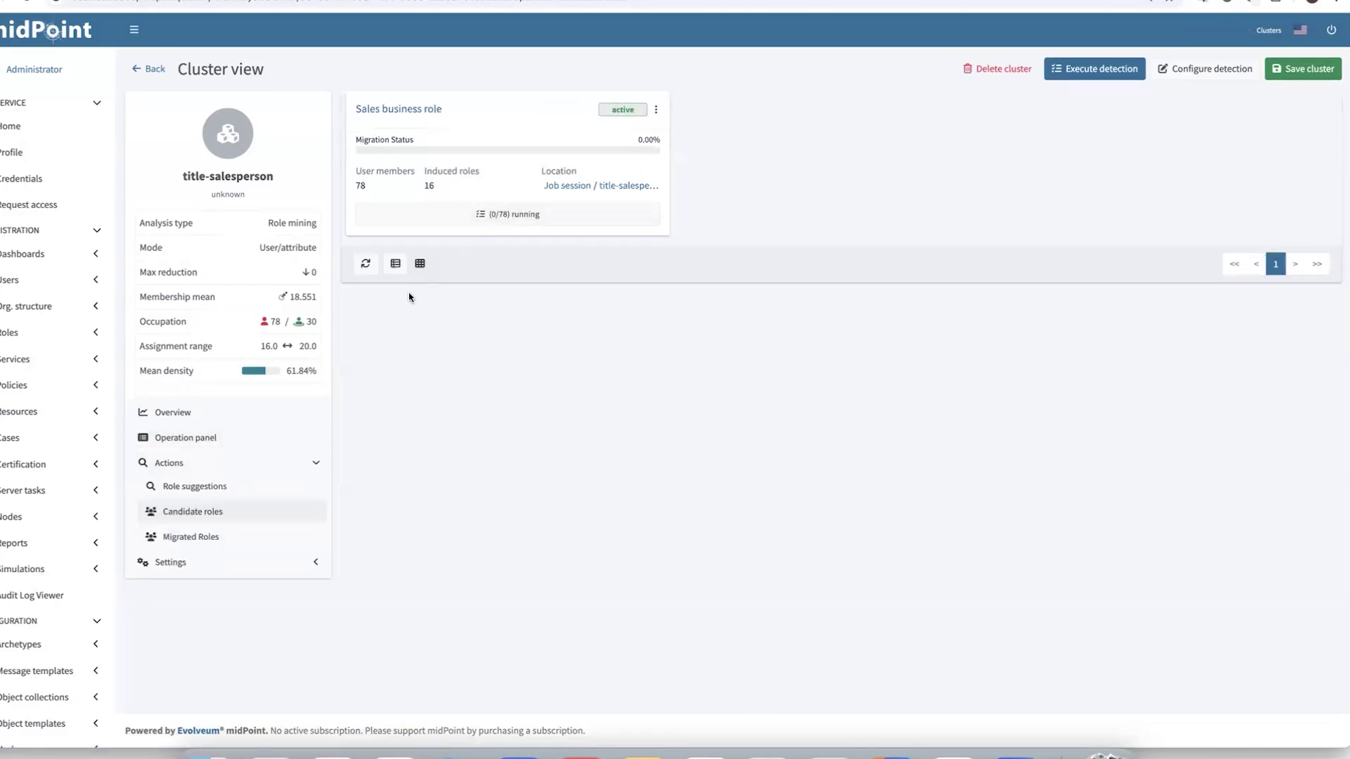
left_click(366, 267)
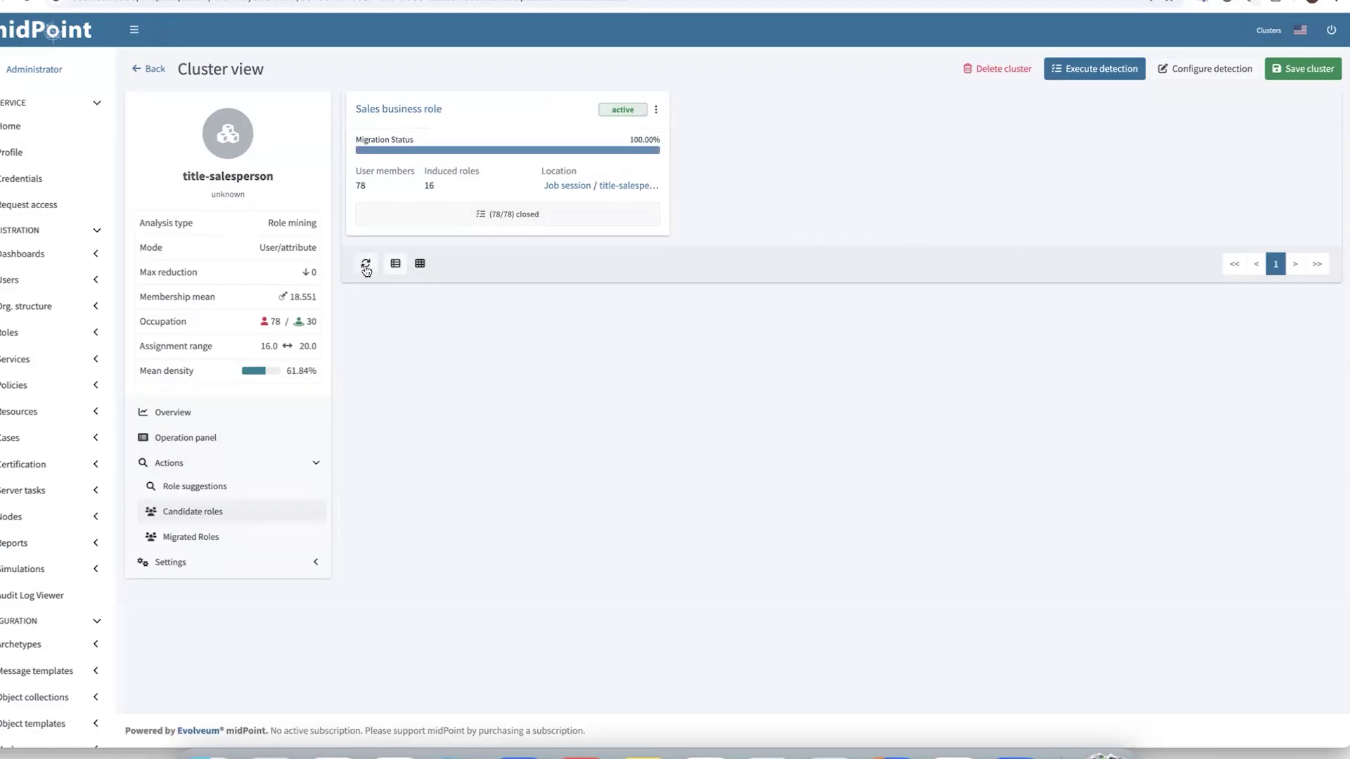
left_click(252, 538)
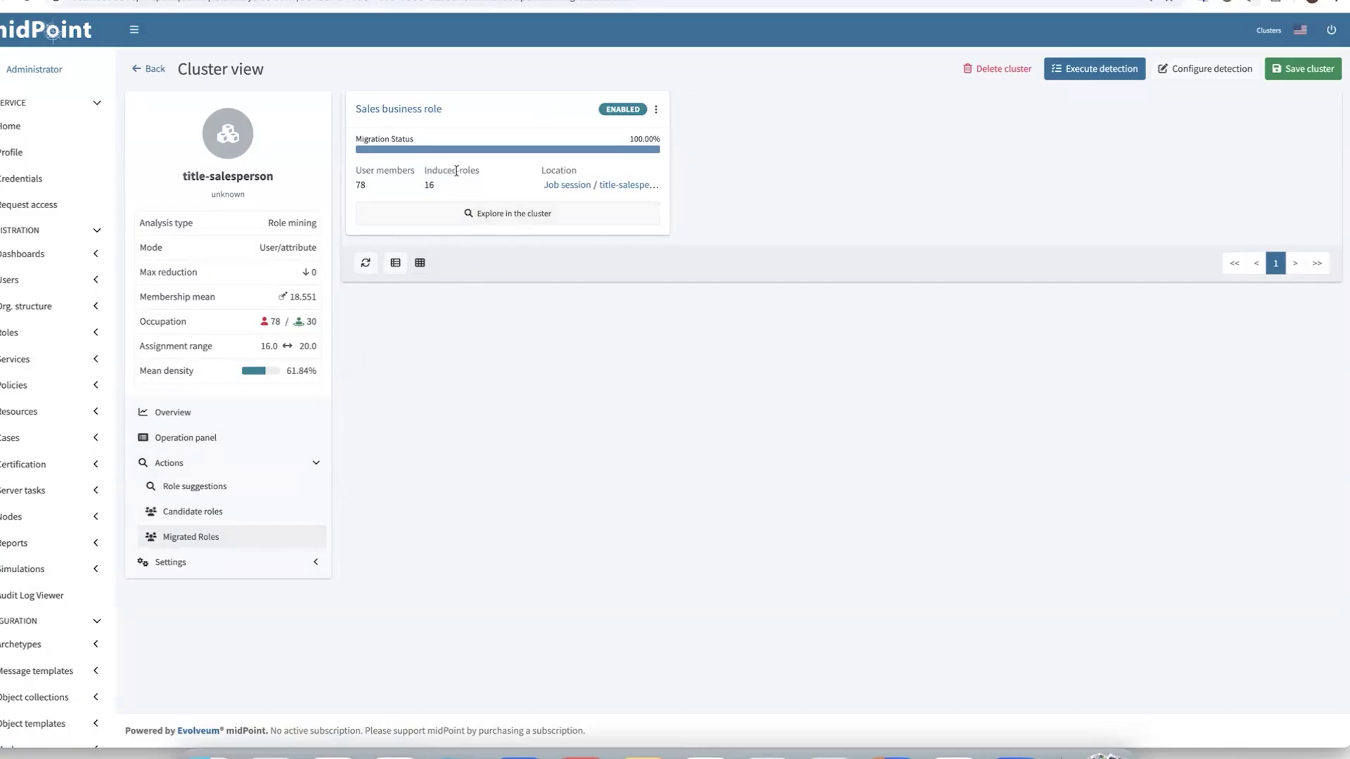
left_click(491, 211)
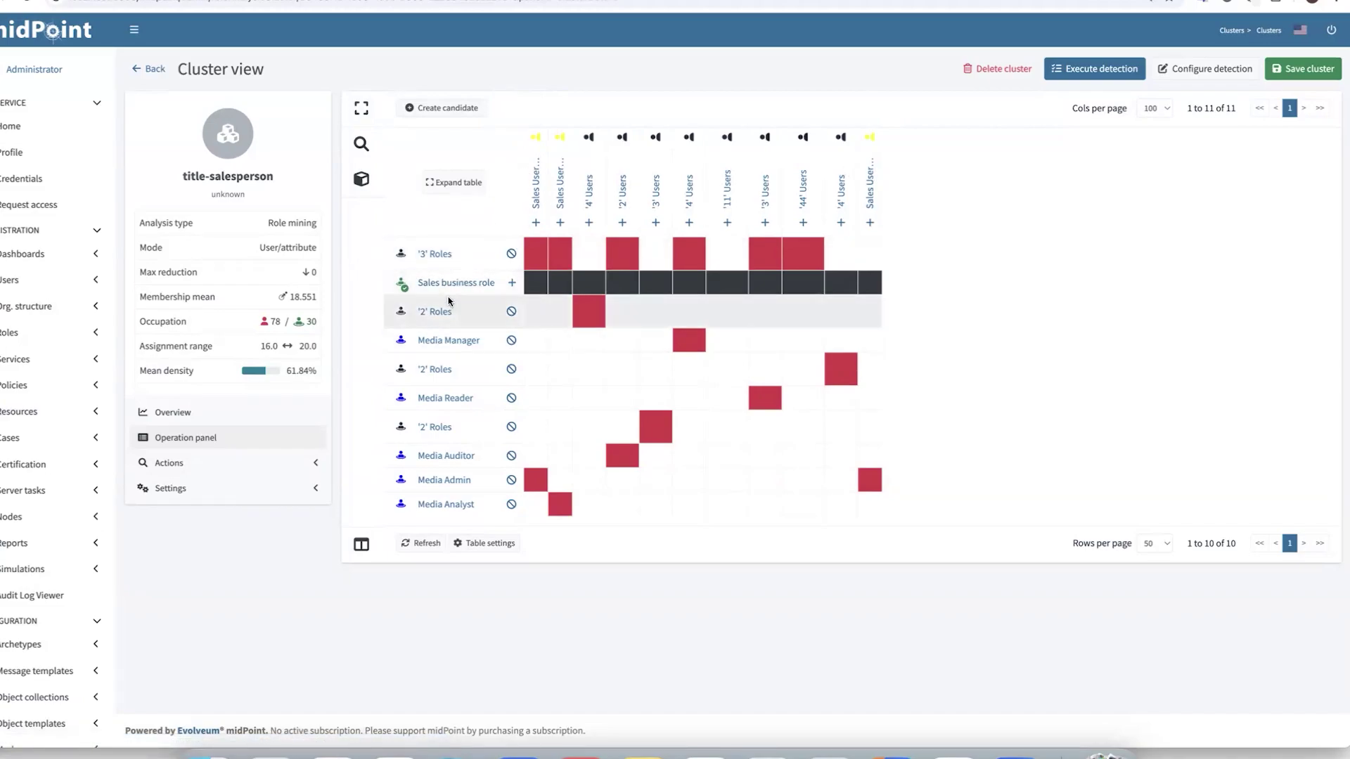
- Expand the matrix to list all 78 users individually against 15 roles
left_click(457, 184)
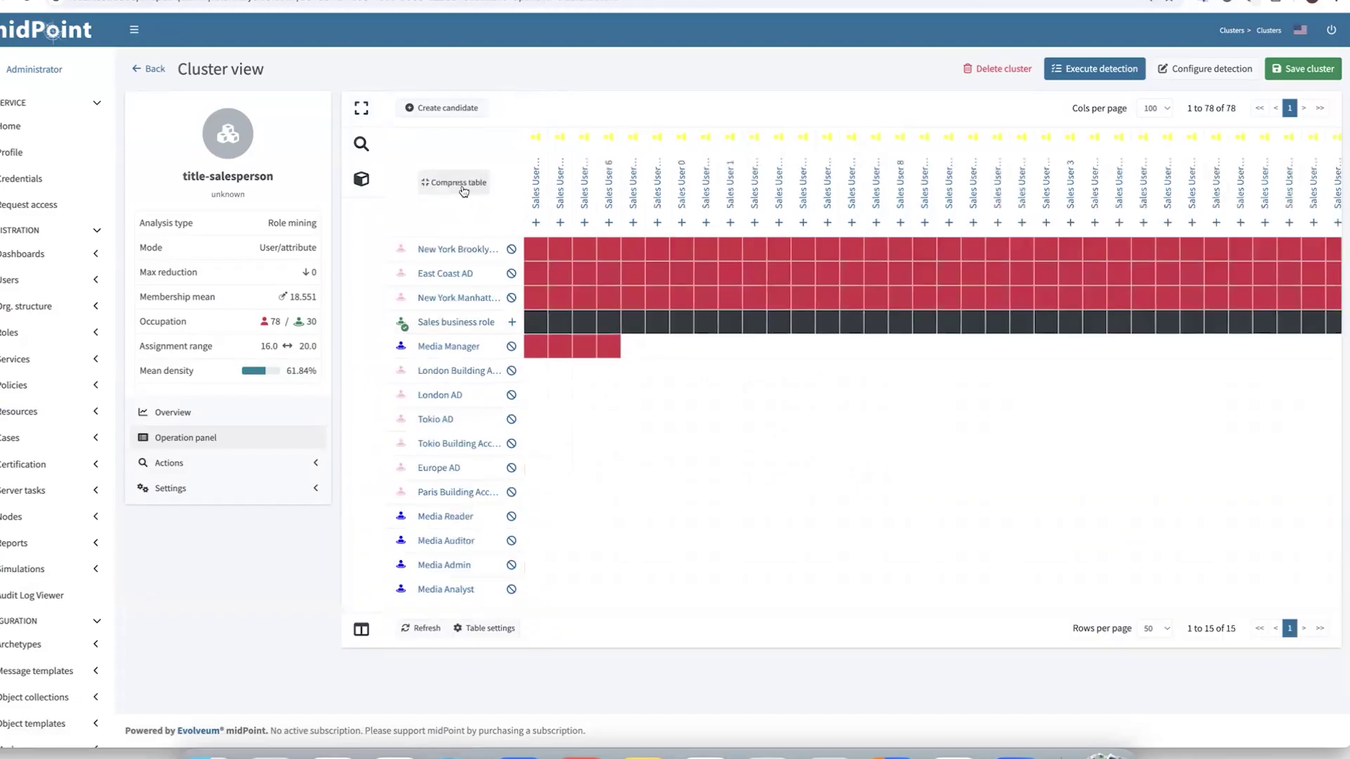
scroll(630, 314, "down", 5)
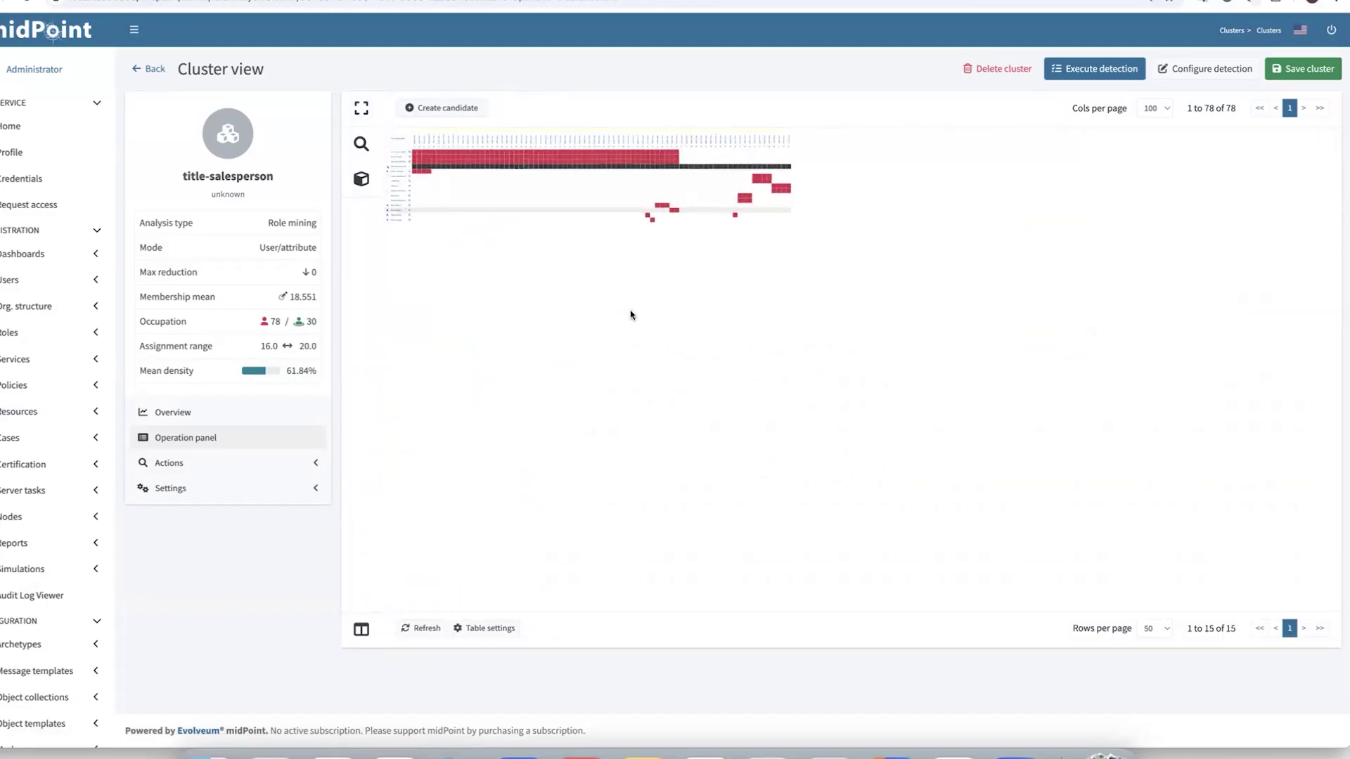
scroll(630, 314, "up", 5)
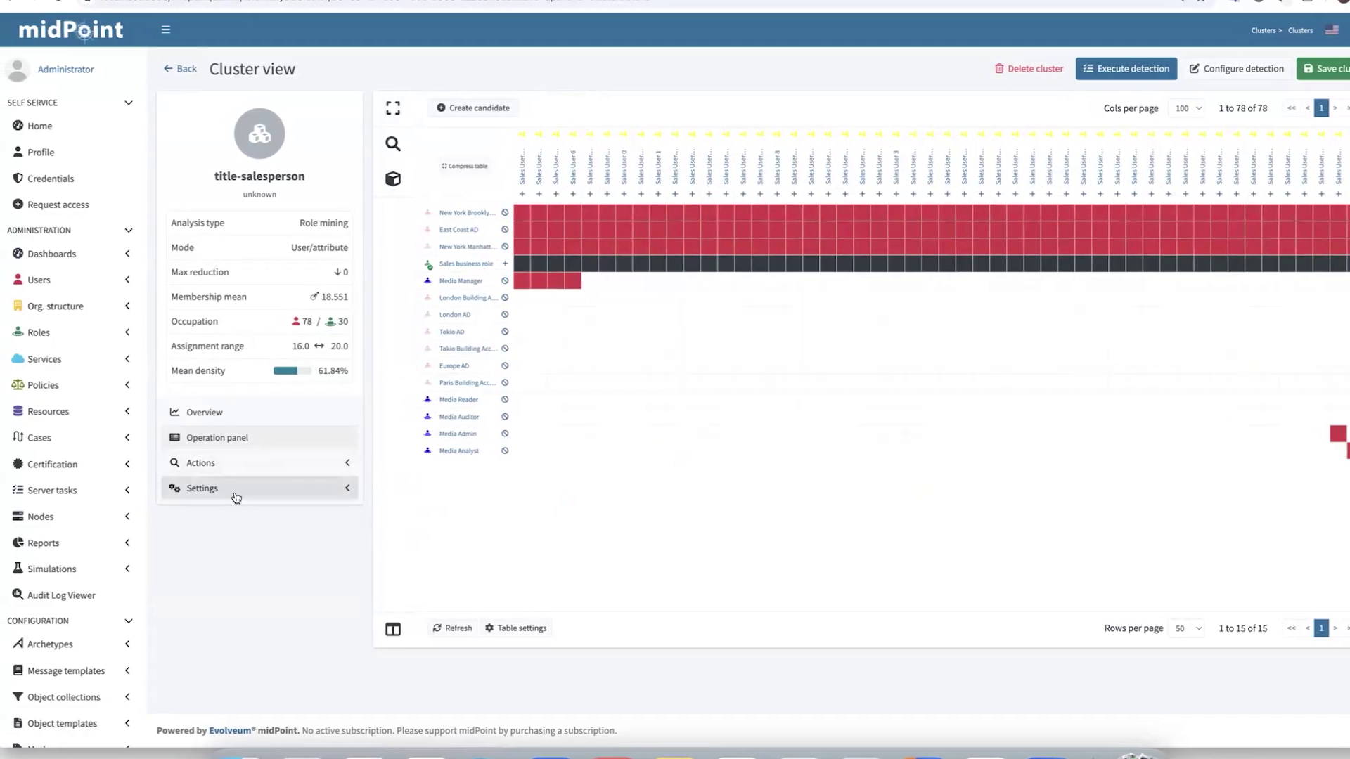
- Review the first user's All accesses, including Exchange roles granted through Basic employee role
left_click(116, 281)
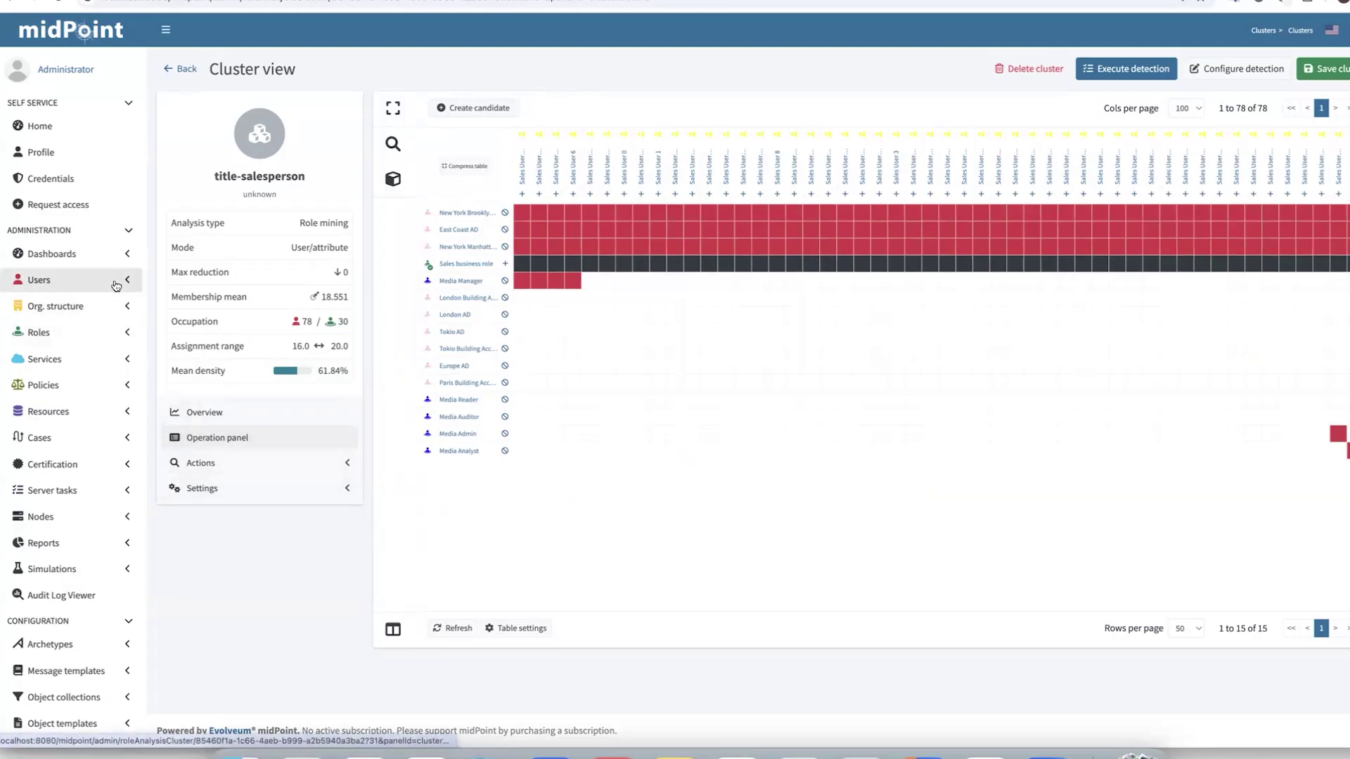
left_click(99, 305)
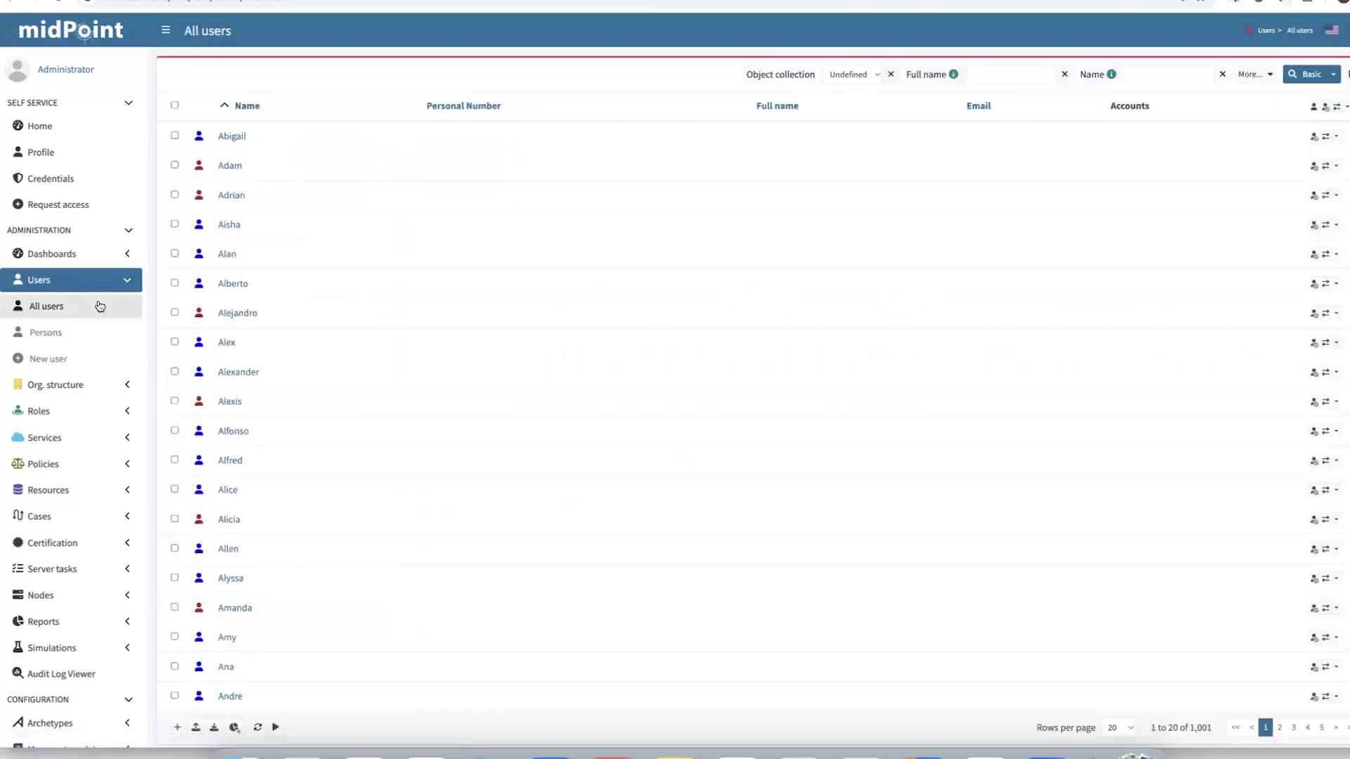
left_click(232, 137)
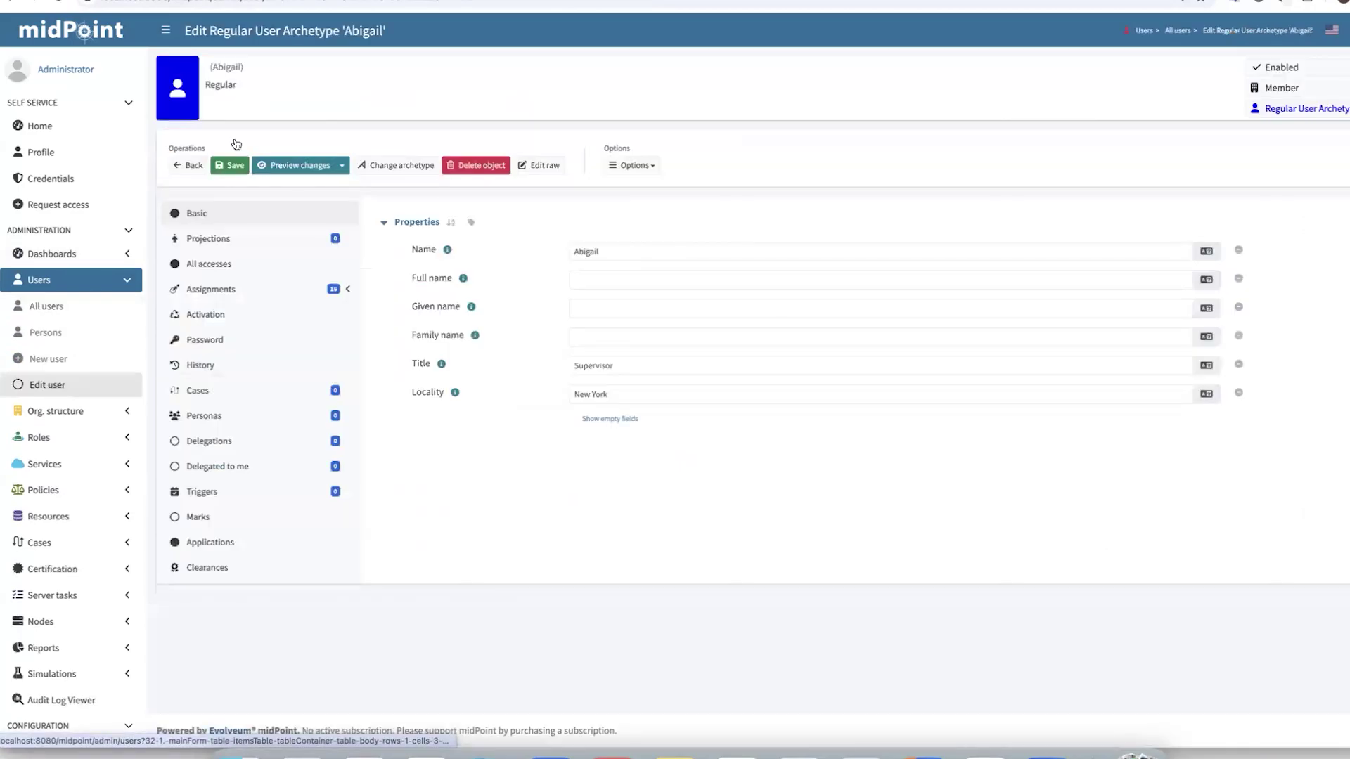
left_click(299, 273)
scroll(541, 357, "down", 2)
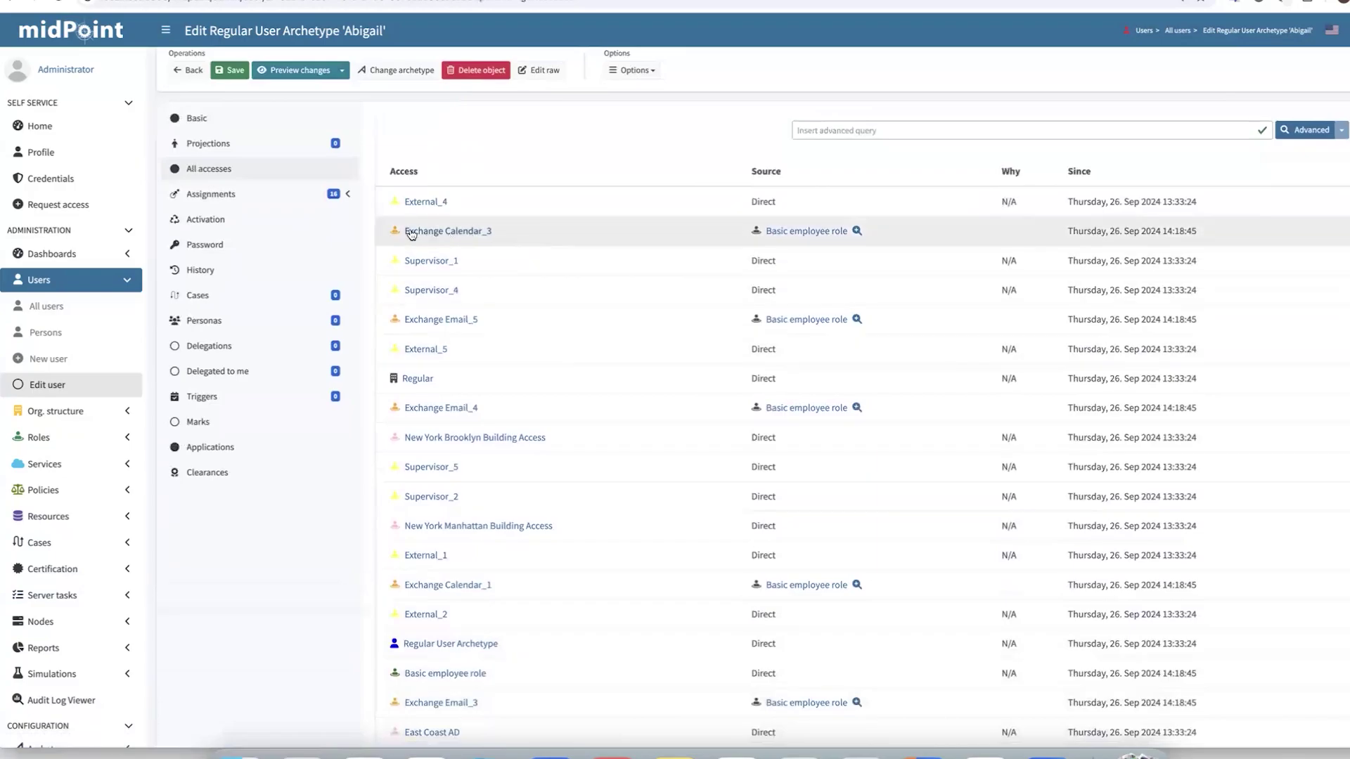
scroll(412, 235, "down", 1)
scroll(450, 239, "down", 1)
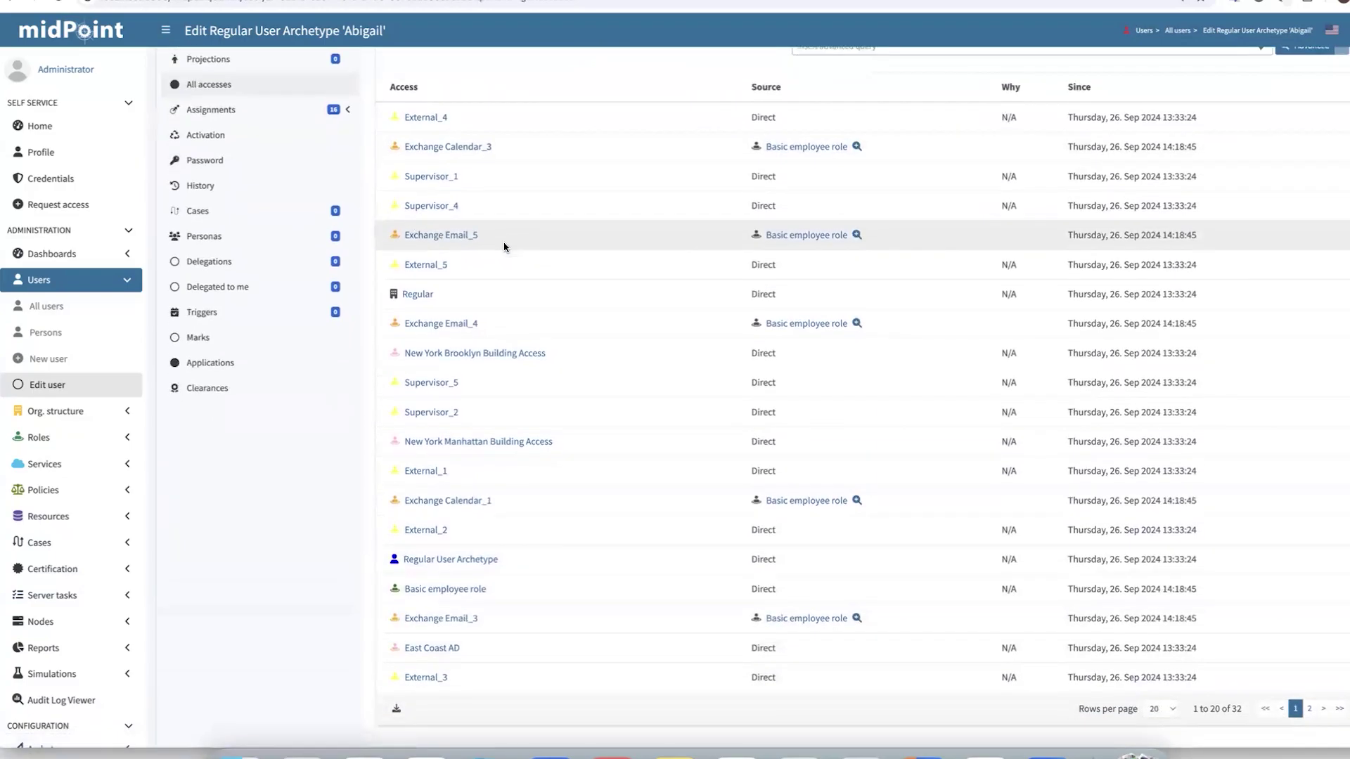
scroll(504, 246, "up", 3)
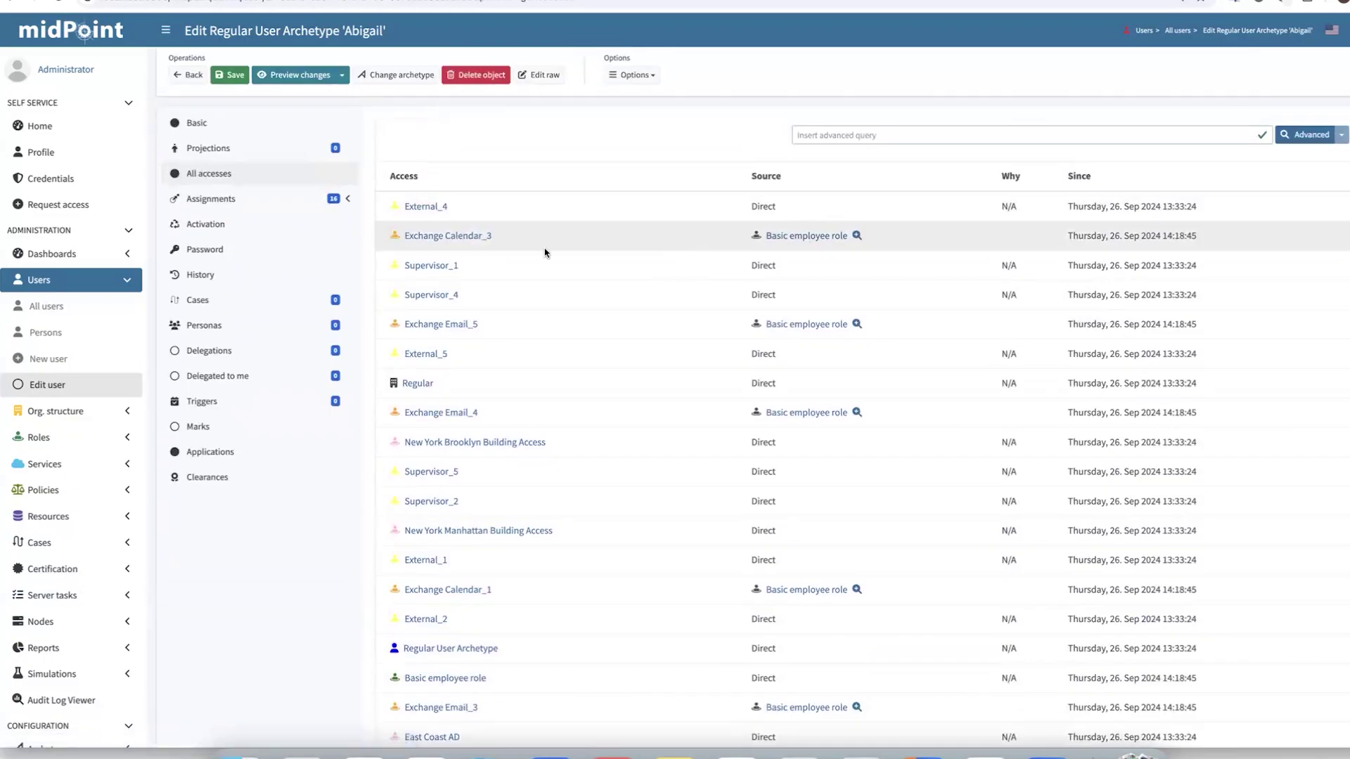
- Return to the Role analysis dashboard, now showing 188 roles and 12613 assignments
left_click(96, 437)
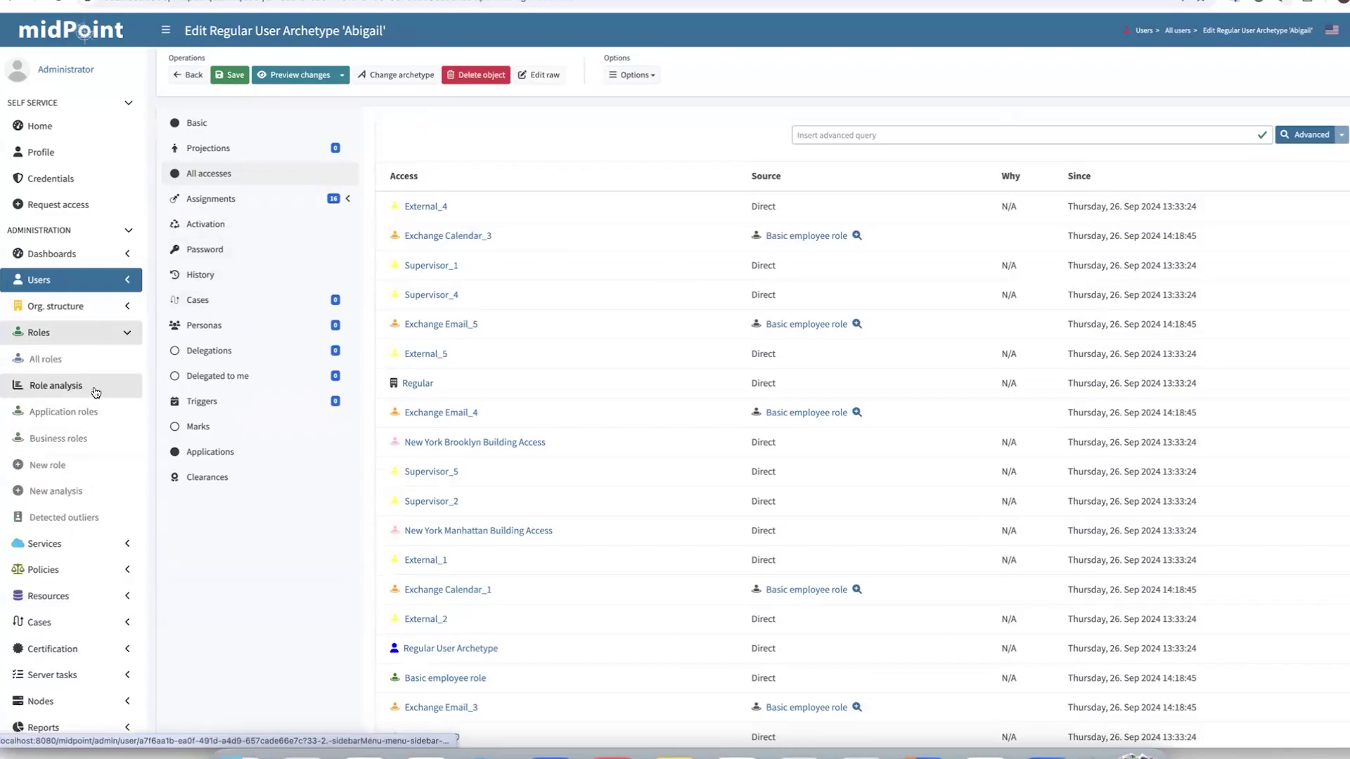
left_click(94, 393)
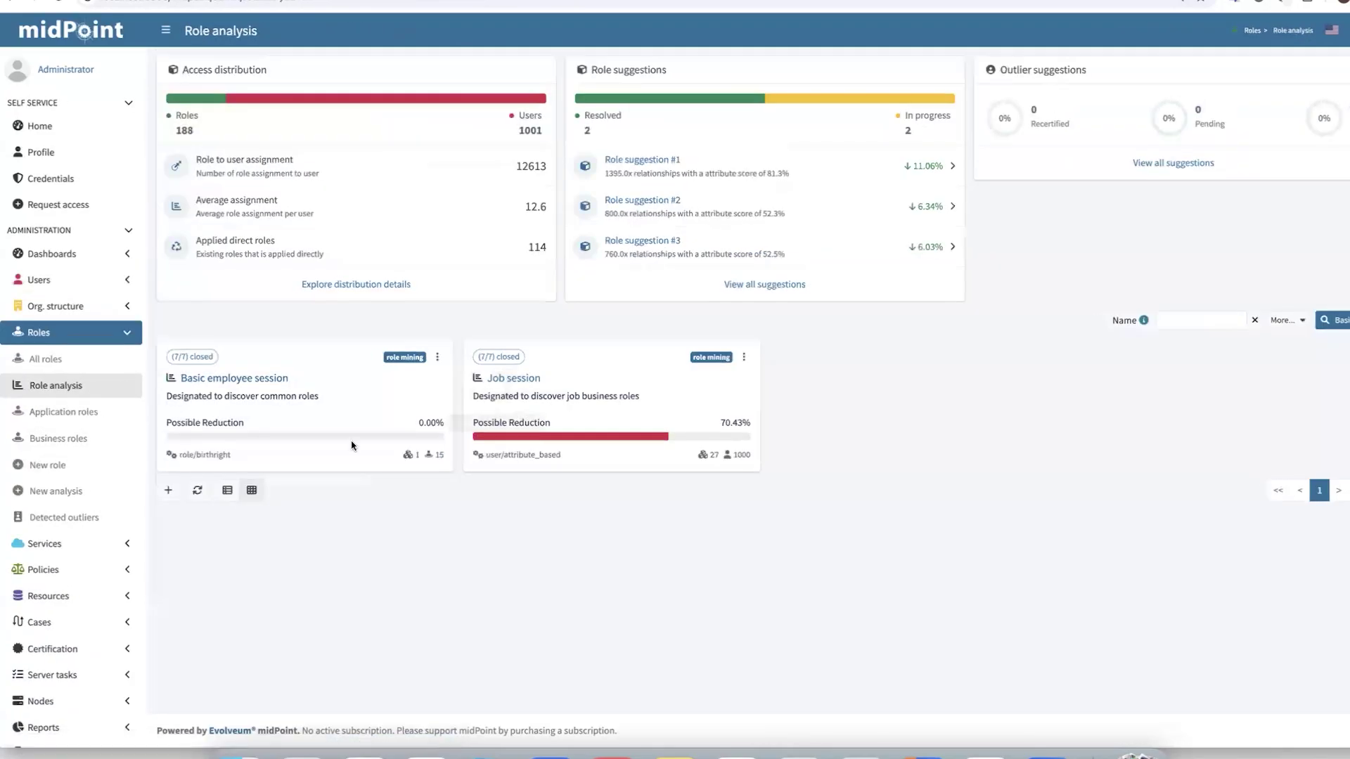